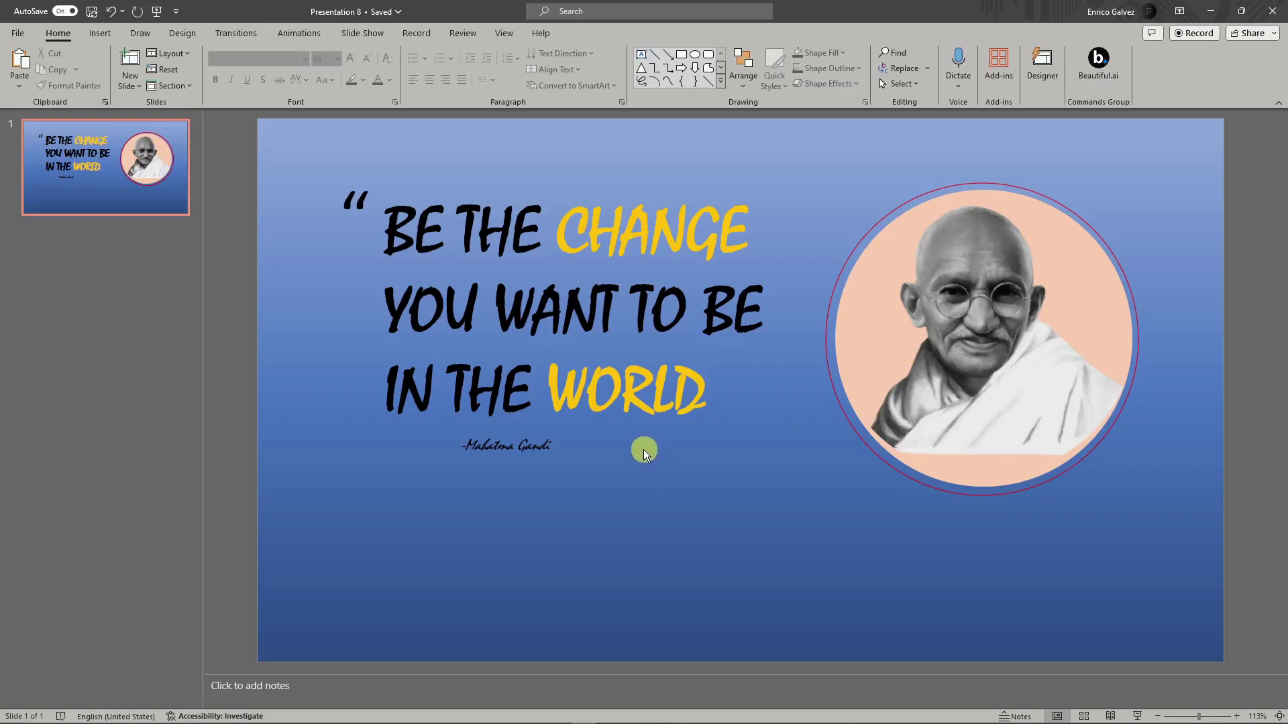
Add a new slide after the quote slide and delete its body and title placeholders.
right_click(115, 207)
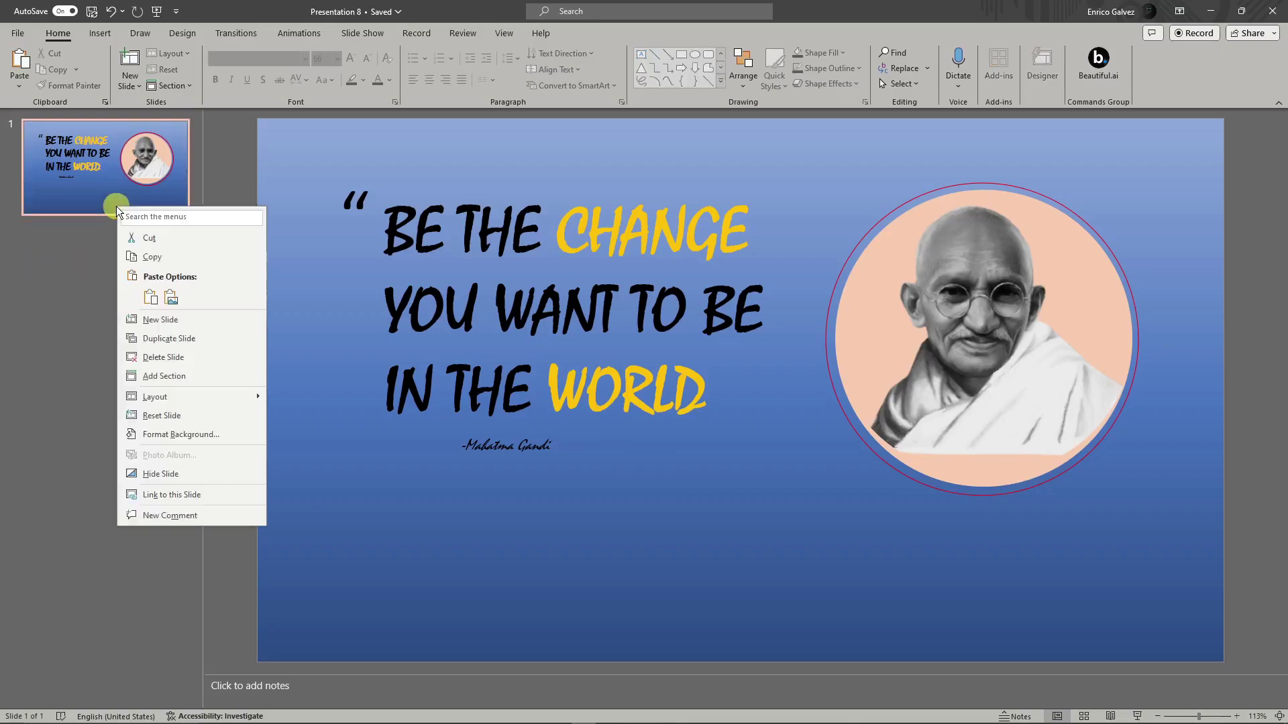
left_click(173, 325)
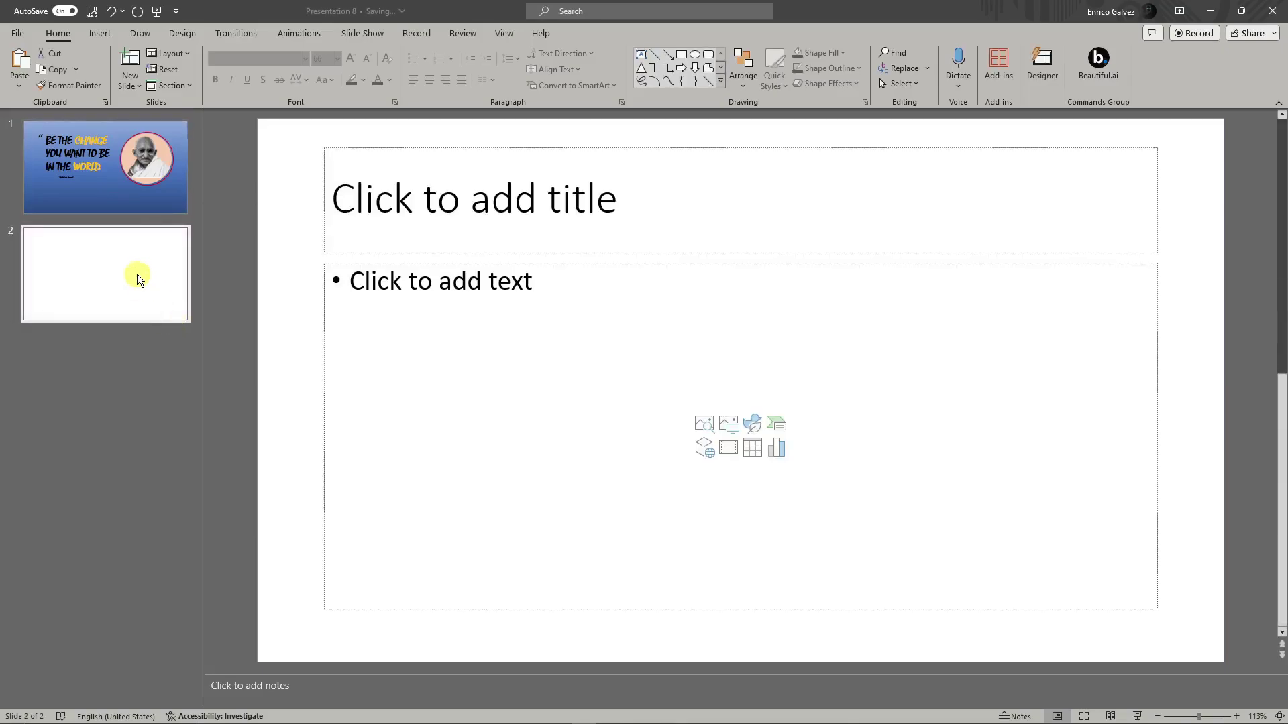
left_click(390, 275)
left_click(398, 262)
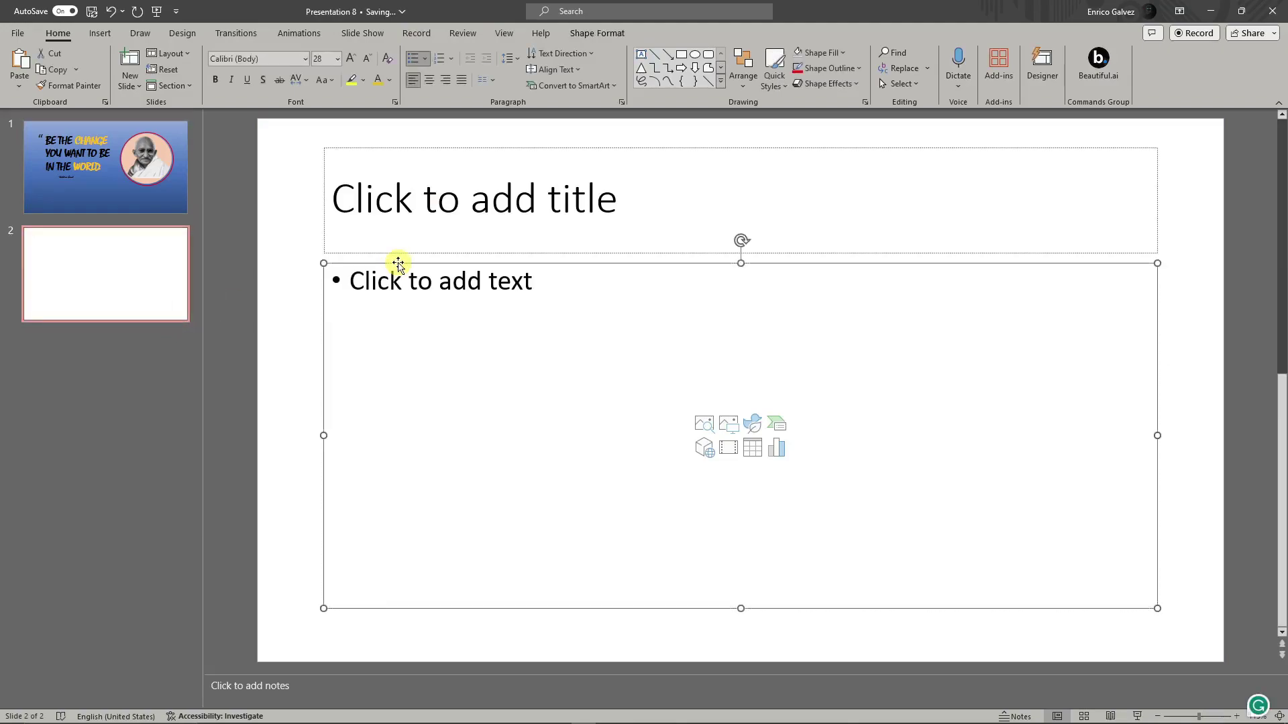
key("Delete")
left_click(376, 149)
left_click(377, 149)
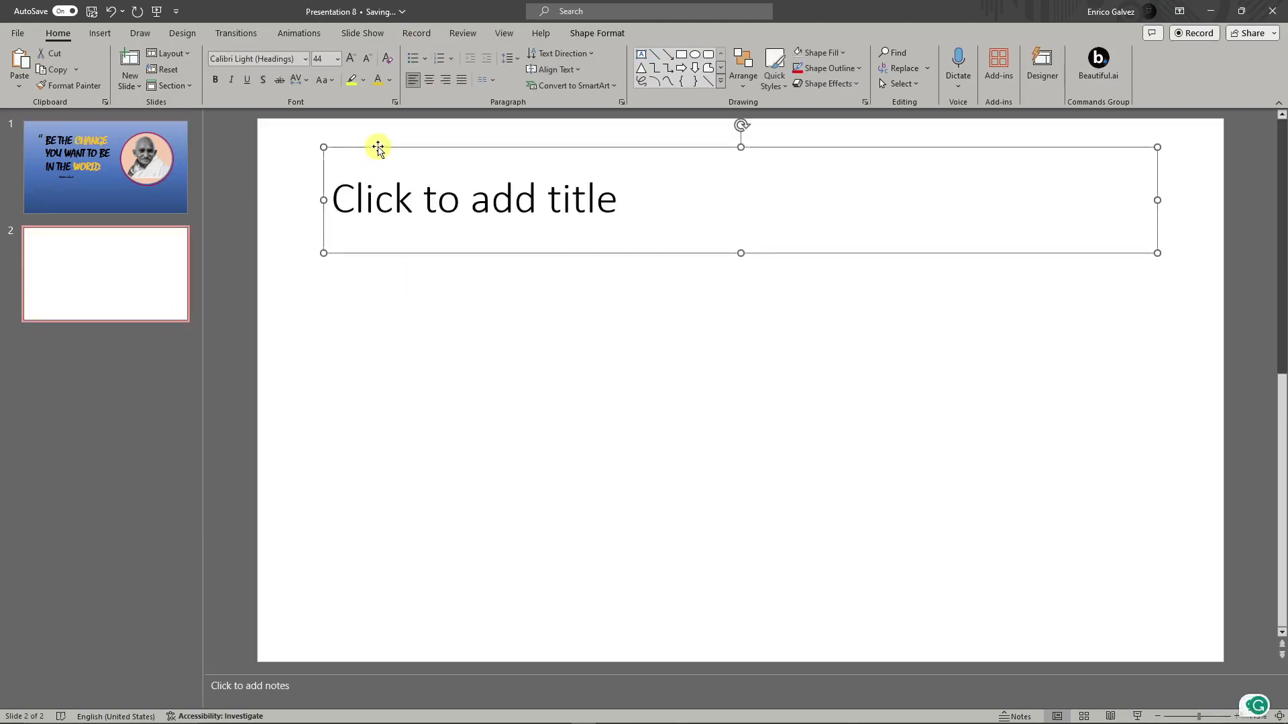
key("Delete")
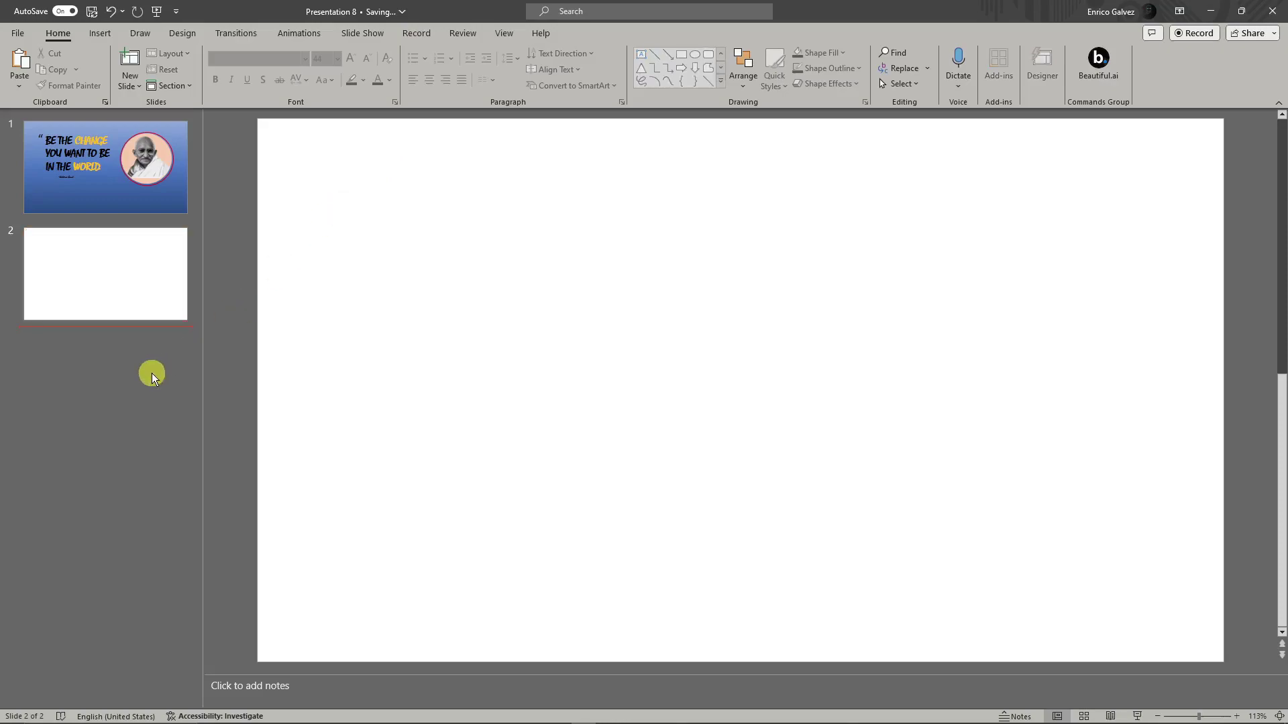
Apply the yellow radial preset gradient as the blank slide's background fill.
right_click(538, 251)
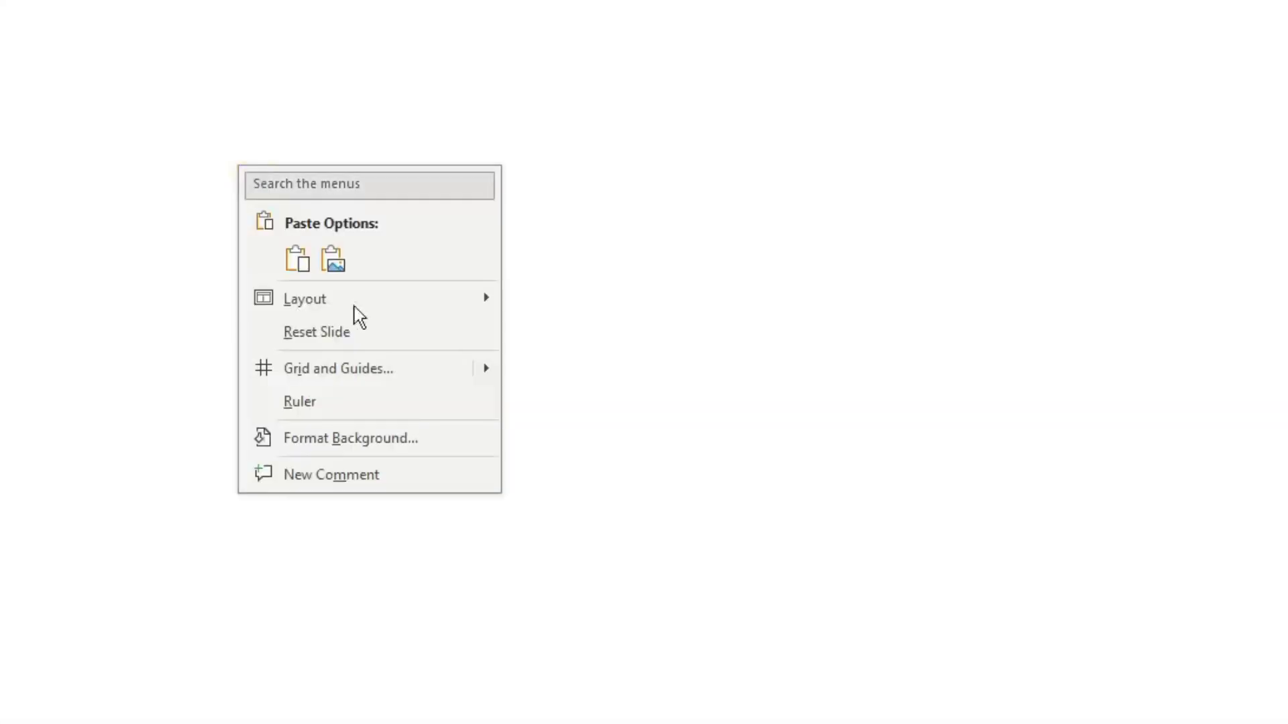
left_click(574, 440)
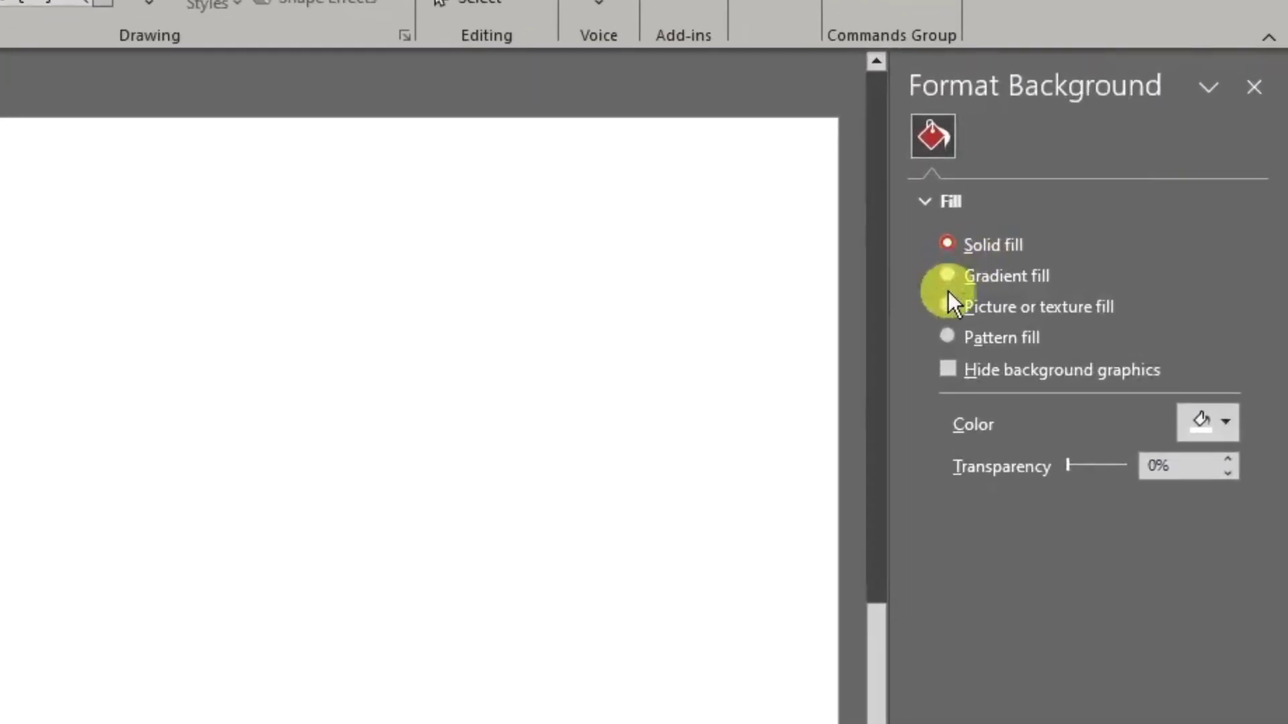
left_click(947, 274)
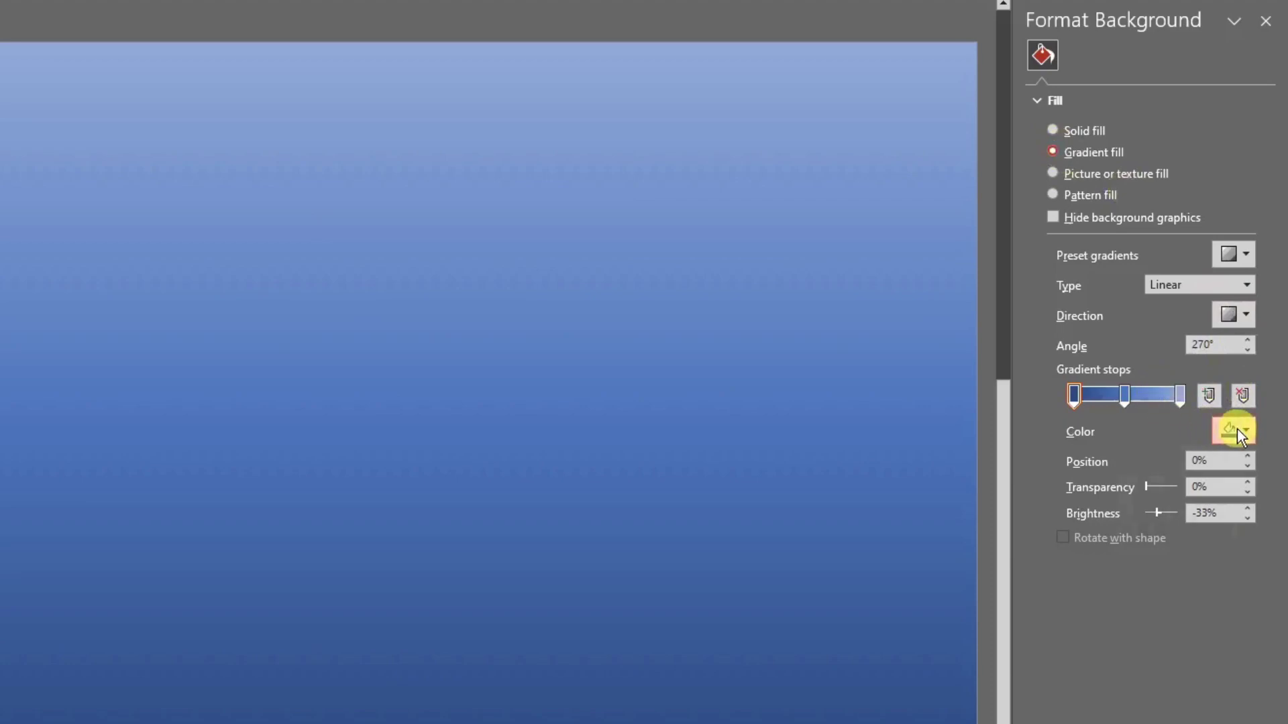
left_click(1236, 429)
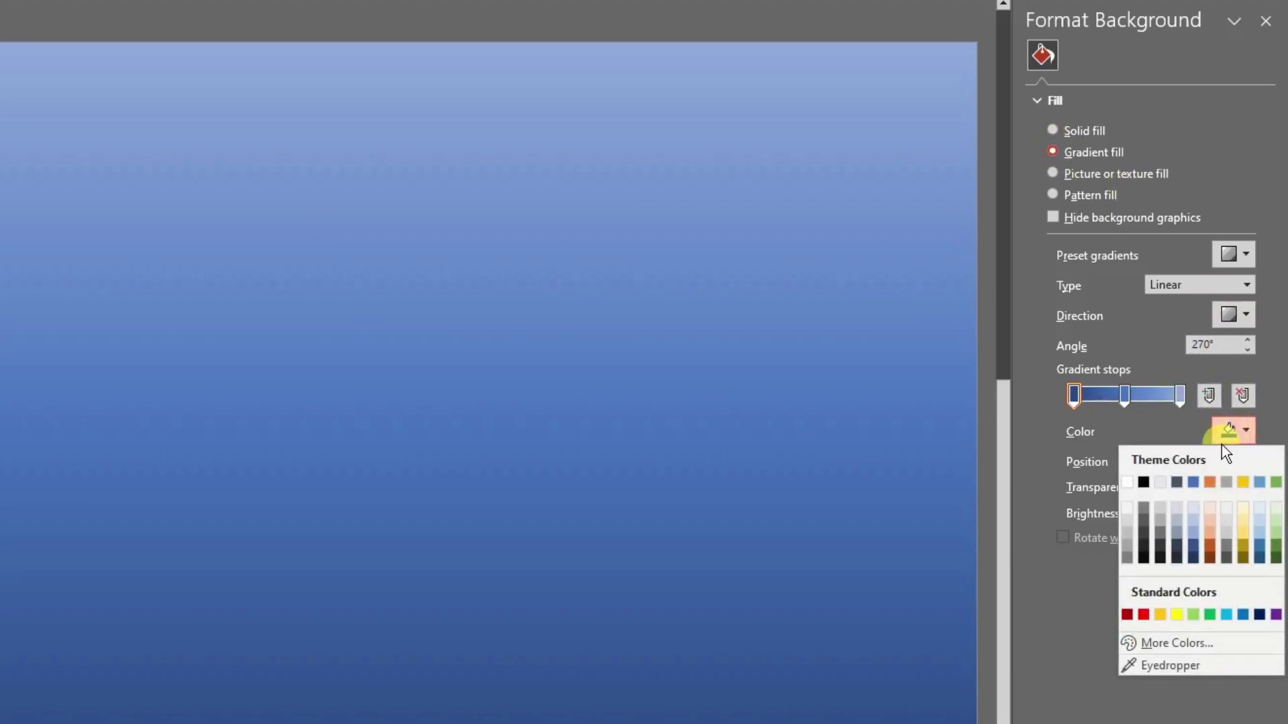
left_click(1243, 534)
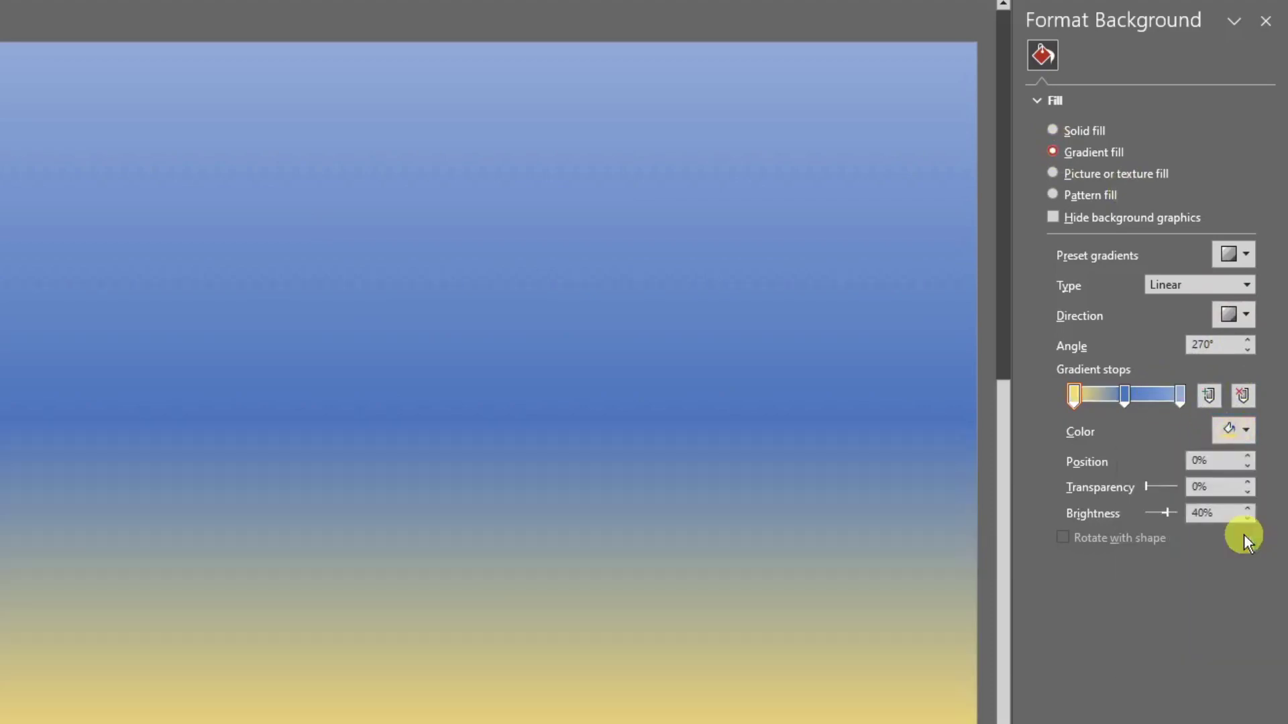
key("ctrl+z")
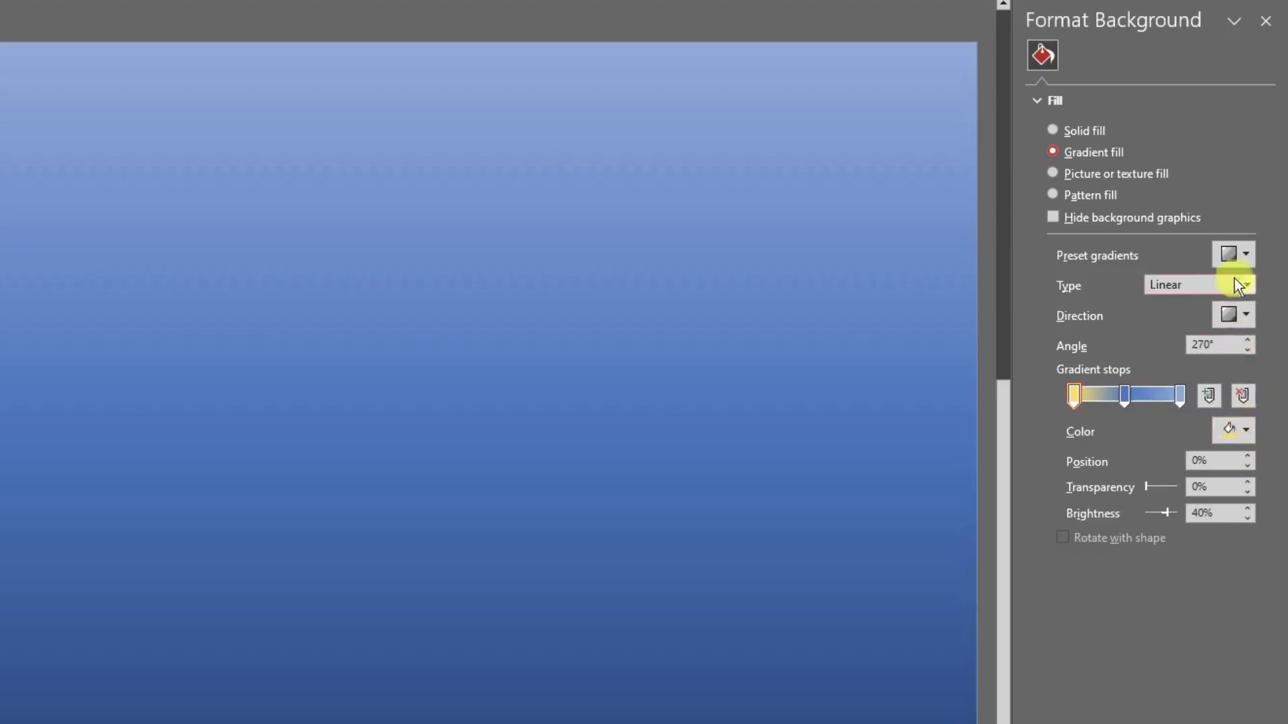
left_click(1234, 267)
left_click(1179, 376)
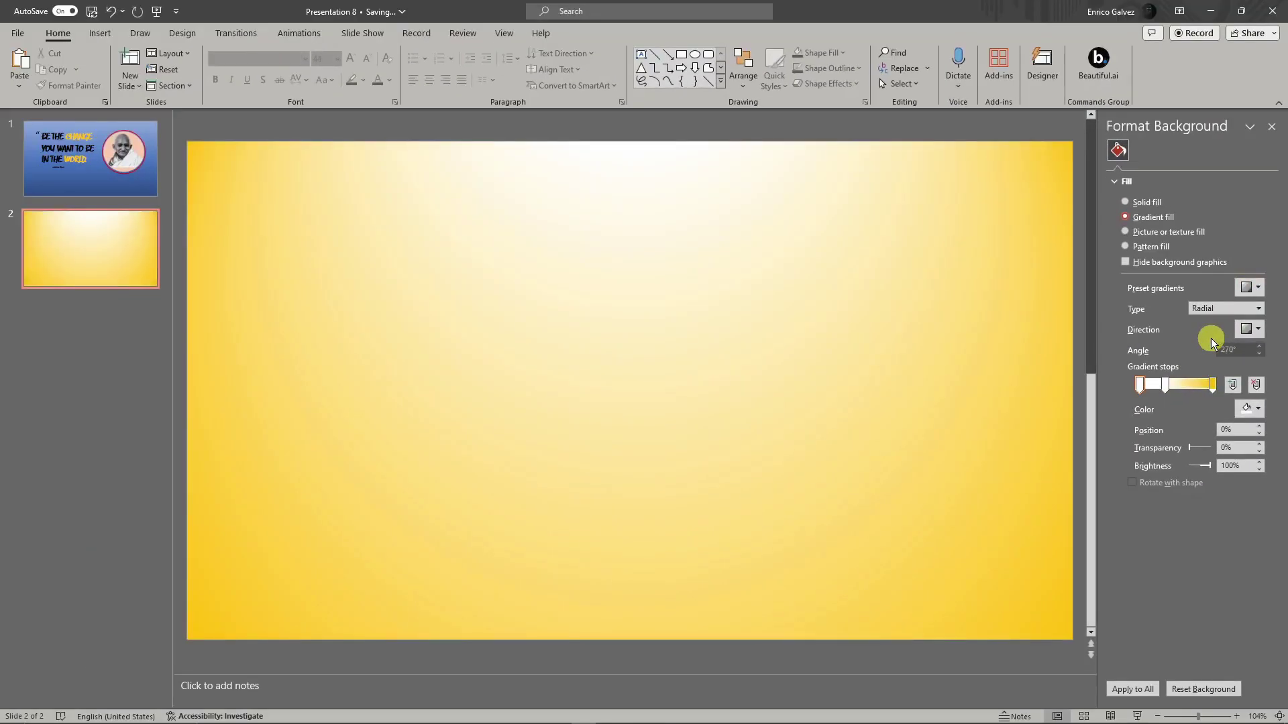
left_click(78, 380)
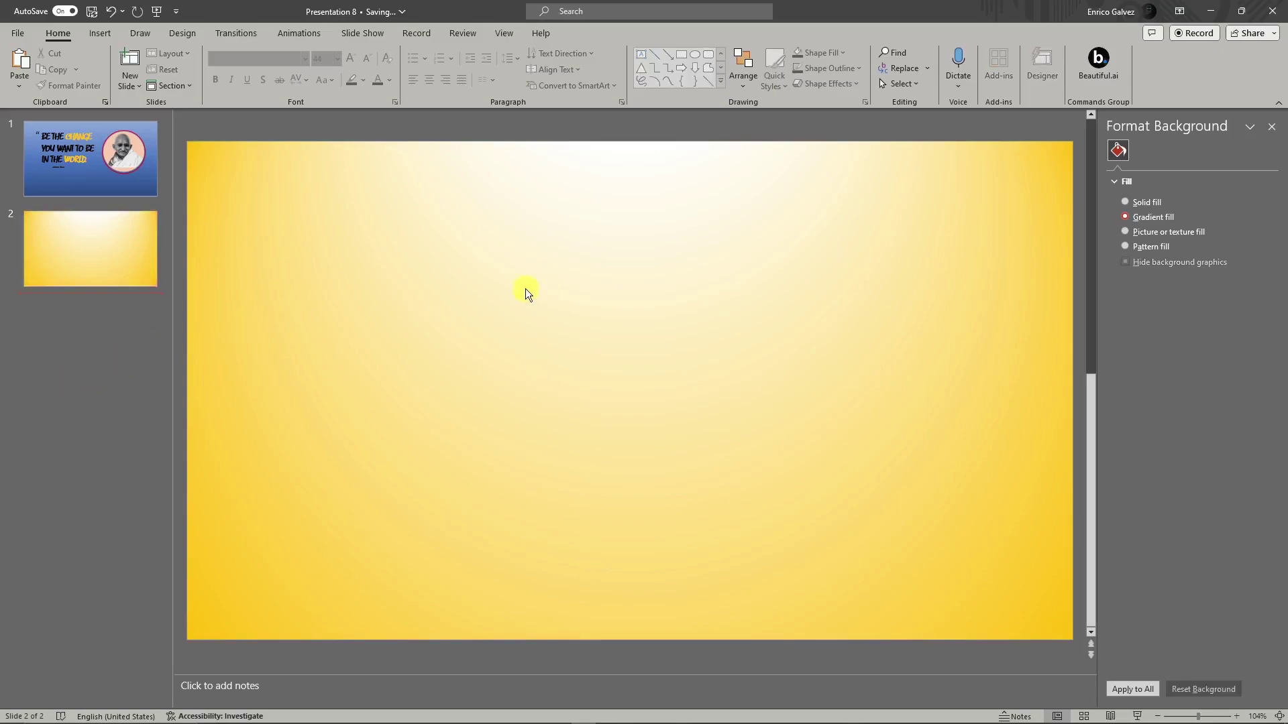
left_click(98, 35)
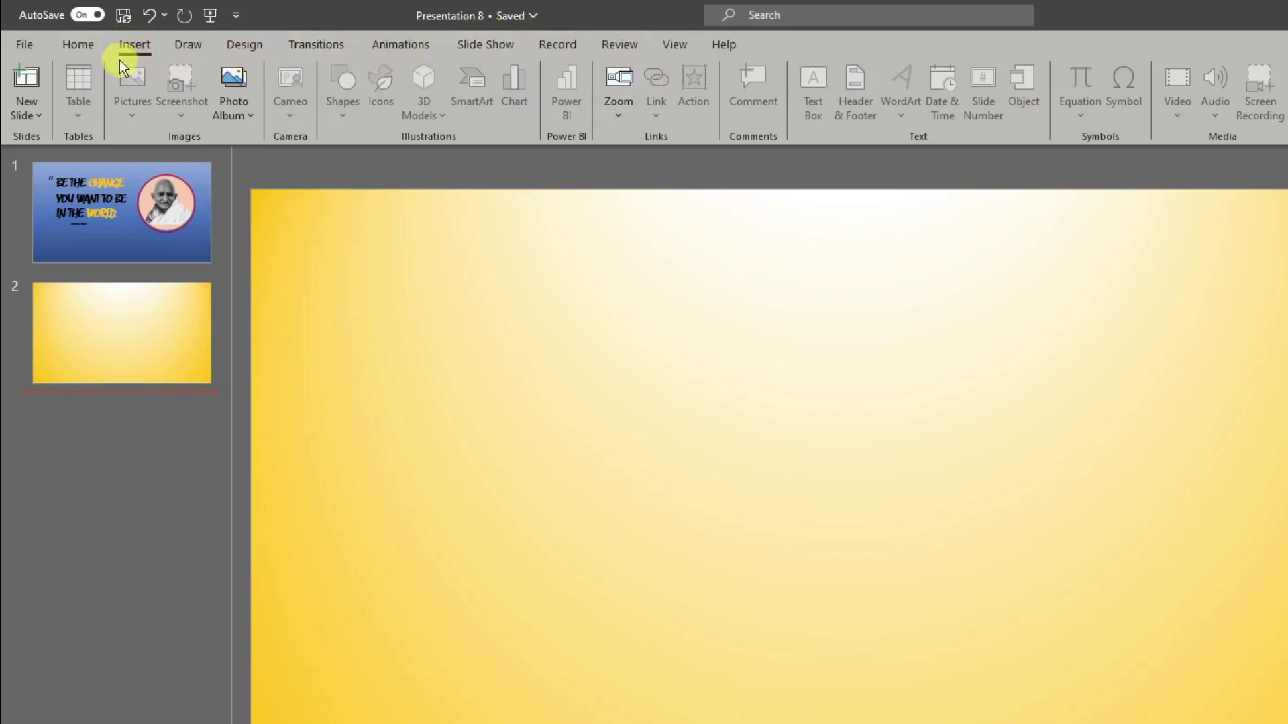
Draw a perfect circle with the Oval shape and move it to the slide's upper right.
left_click(451, 362)
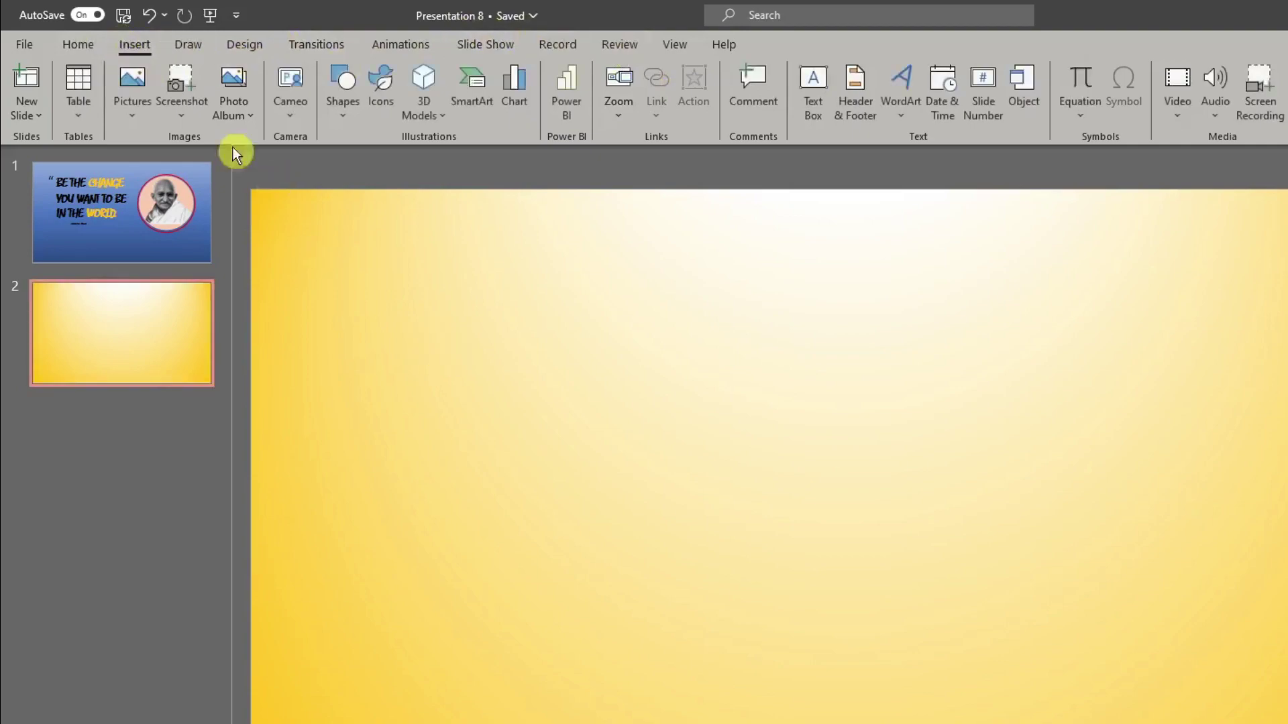
left_click(346, 107)
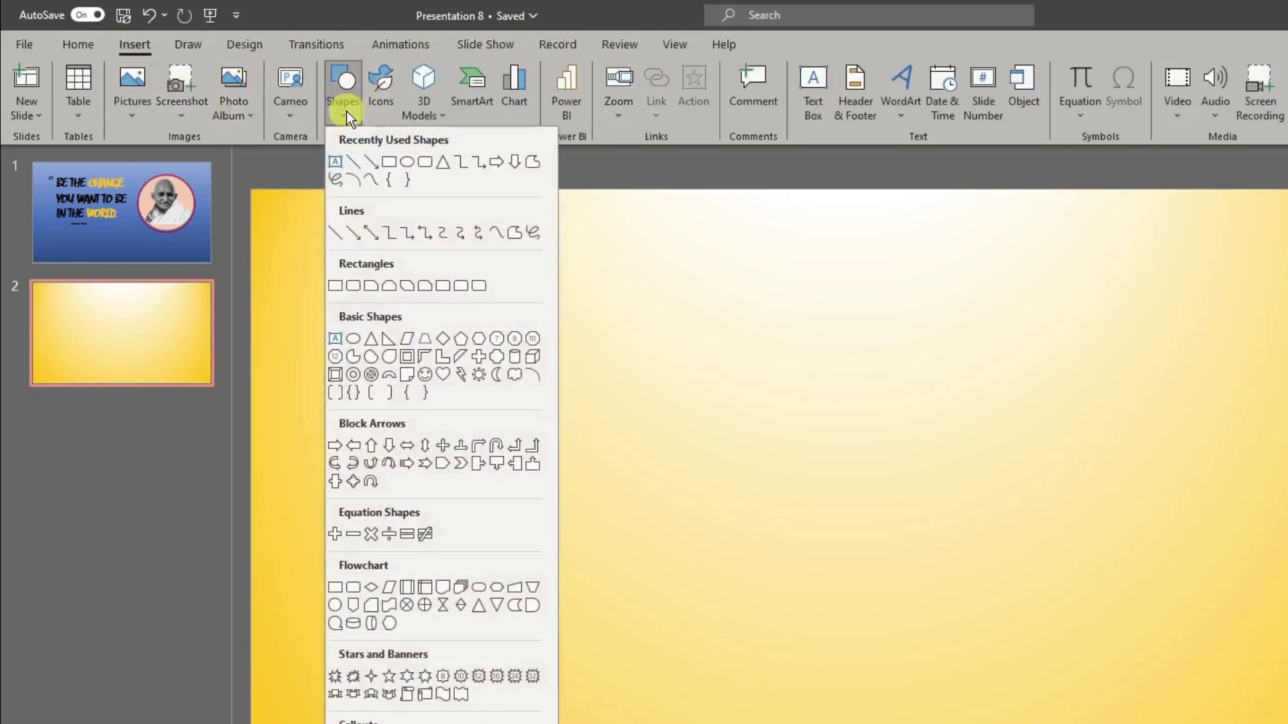
left_click(406, 163)
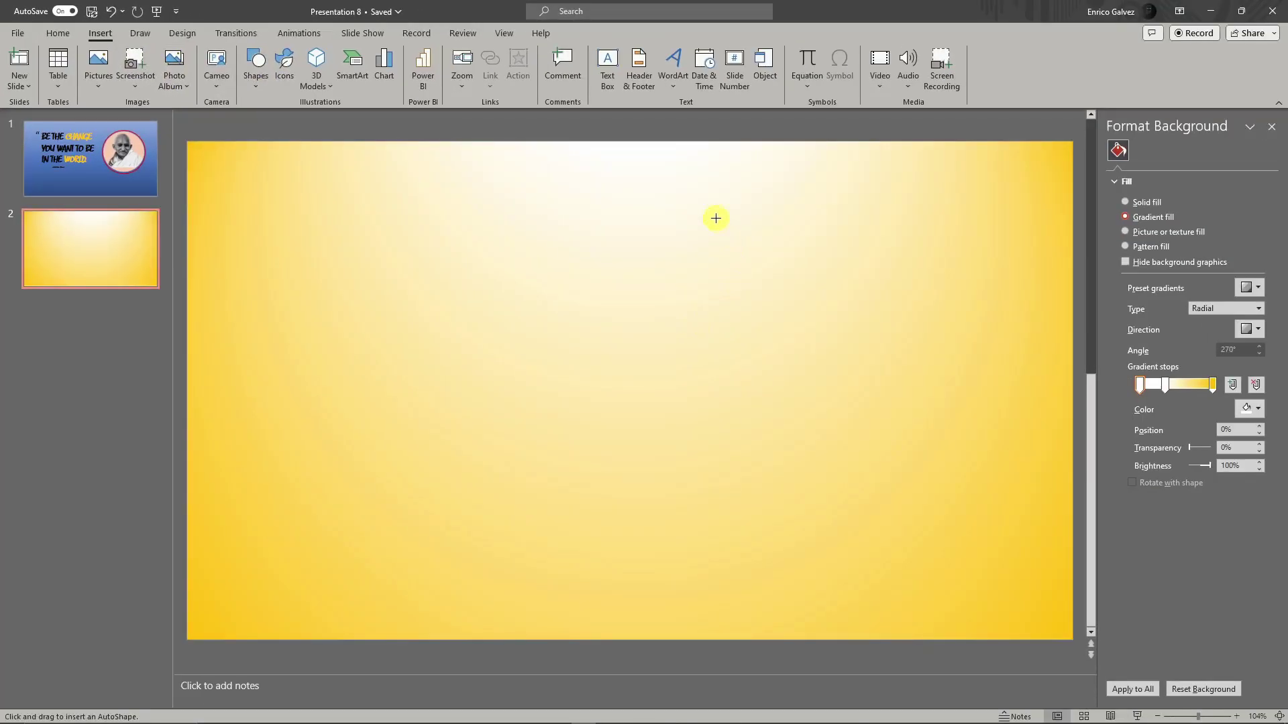
mouse_move(692, 199)
left_mouse_down()
mouse_move(994, 531)
mouse_move(794, 328)
mouse_move(954, 537)
mouse_move(1052, 428)
mouse_move(1029, 497)
mouse_move(841, 563)
mouse_move(776, 521)
mouse_move(374, 503)
mouse_move(891, 534)
mouse_move(422, 537)
left_mouse_up()
key("Delete")
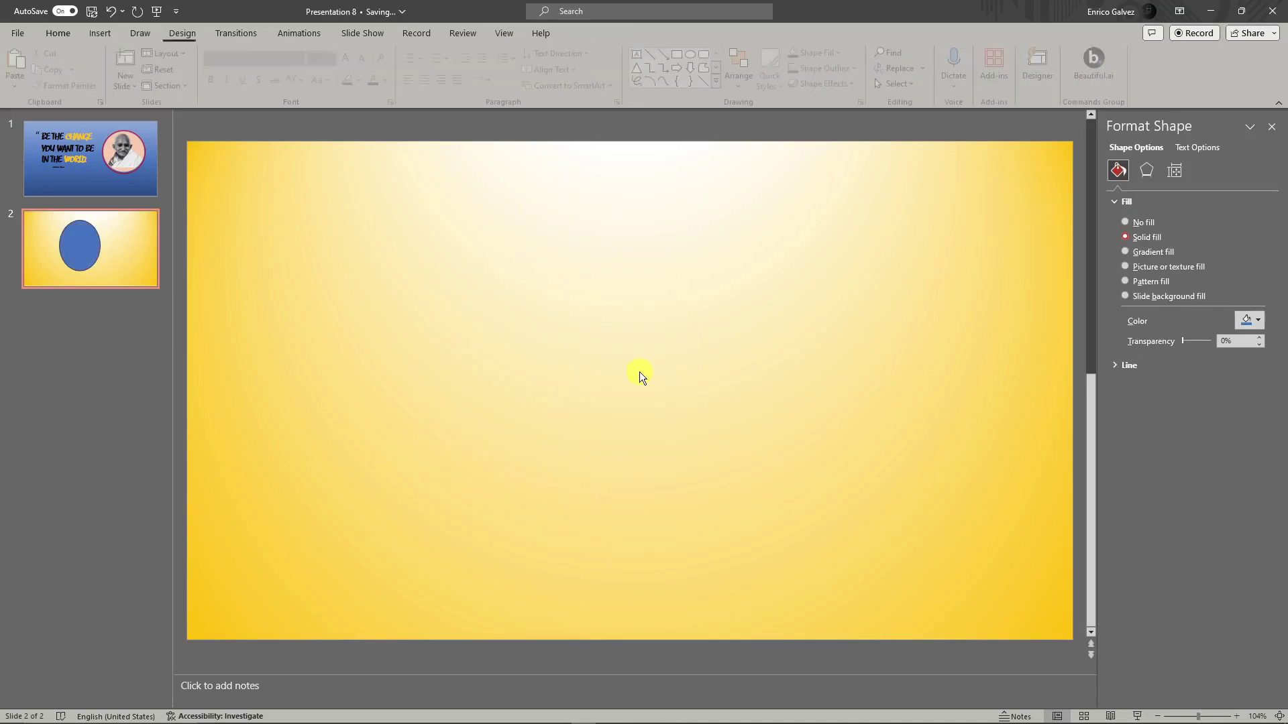
left_click(100, 33)
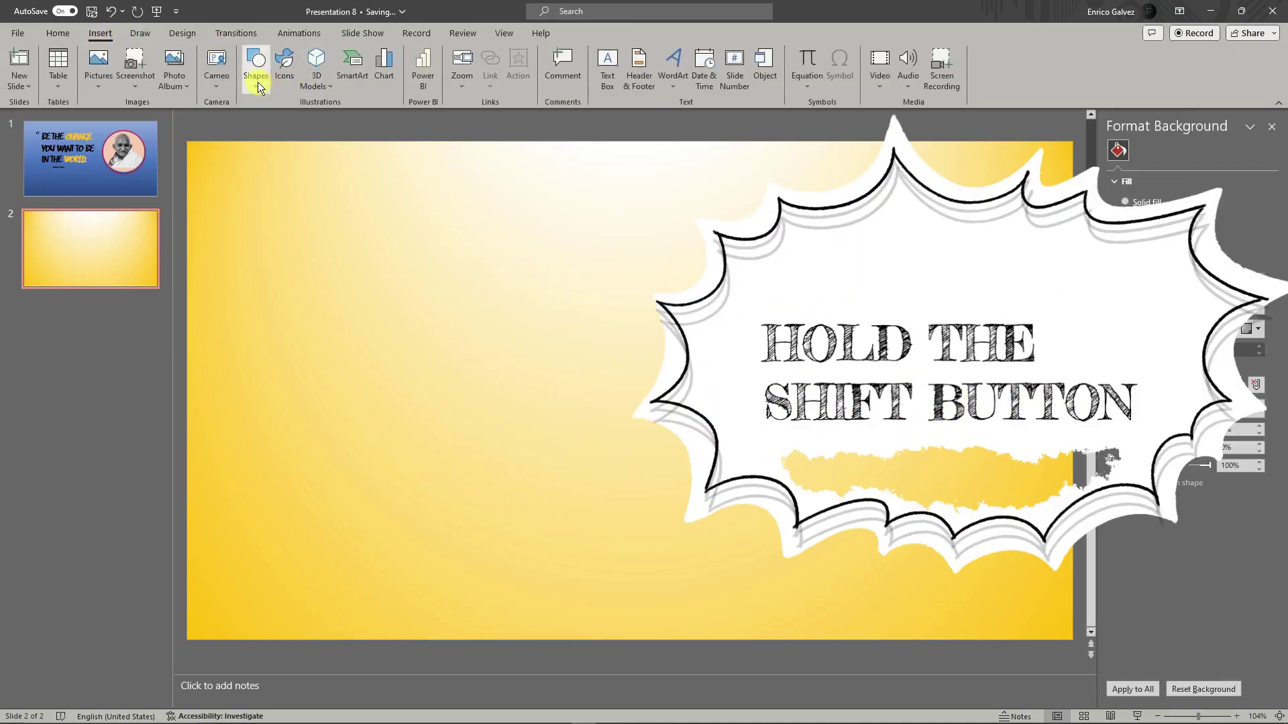
left_click(255, 64)
left_click(263, 253)
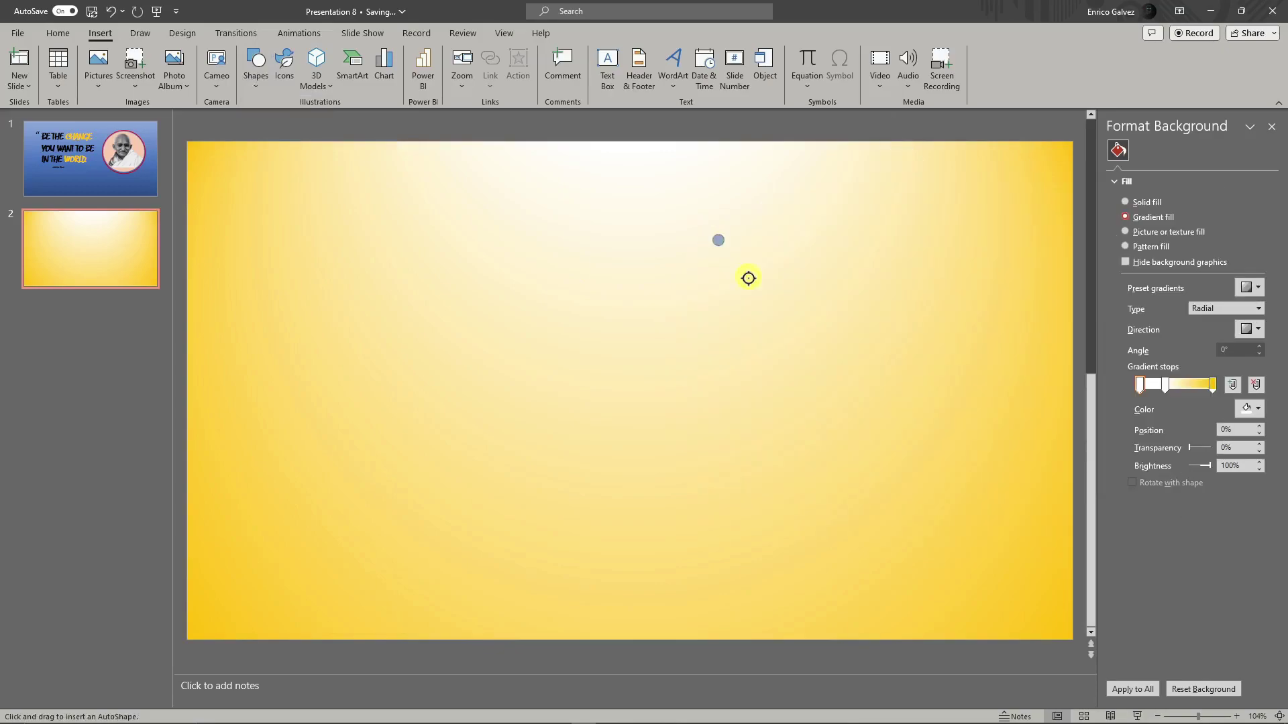
left_click_drag(748, 277, 969, 465)
left_click_drag(901, 382, 937, 355)
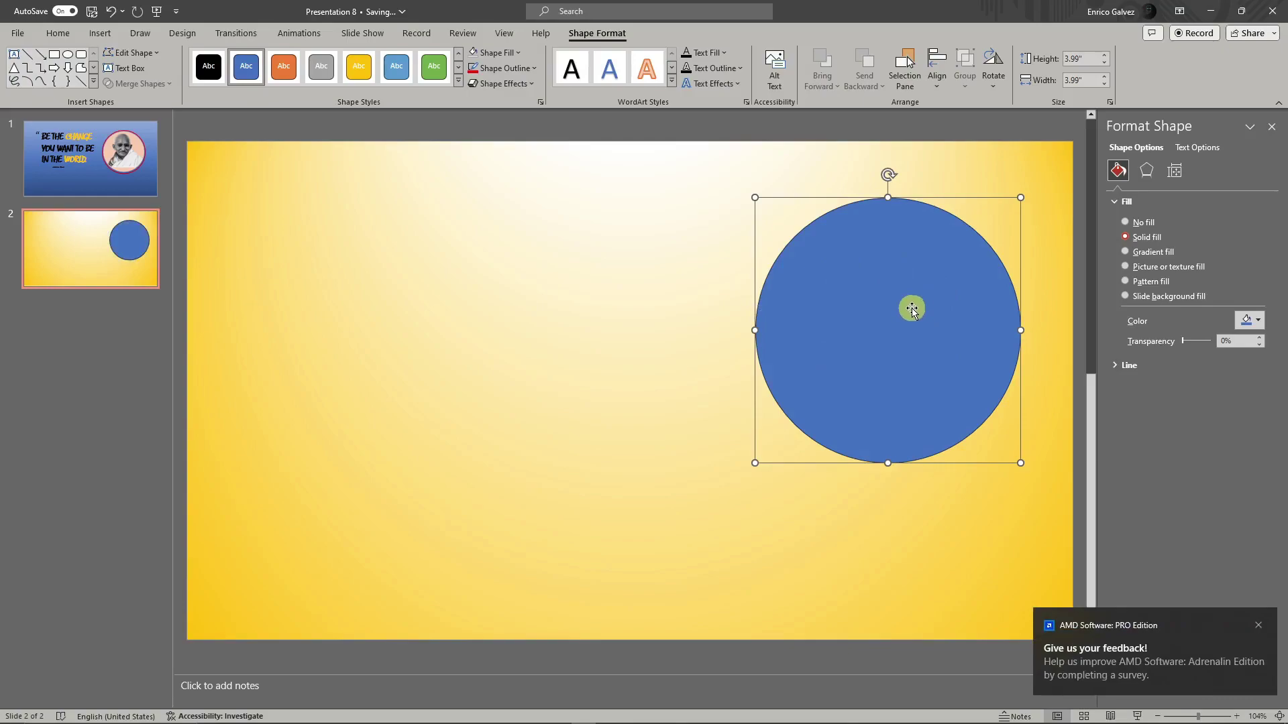
Give the circle a white outline and a dark green fill.
left_click(1257, 625)
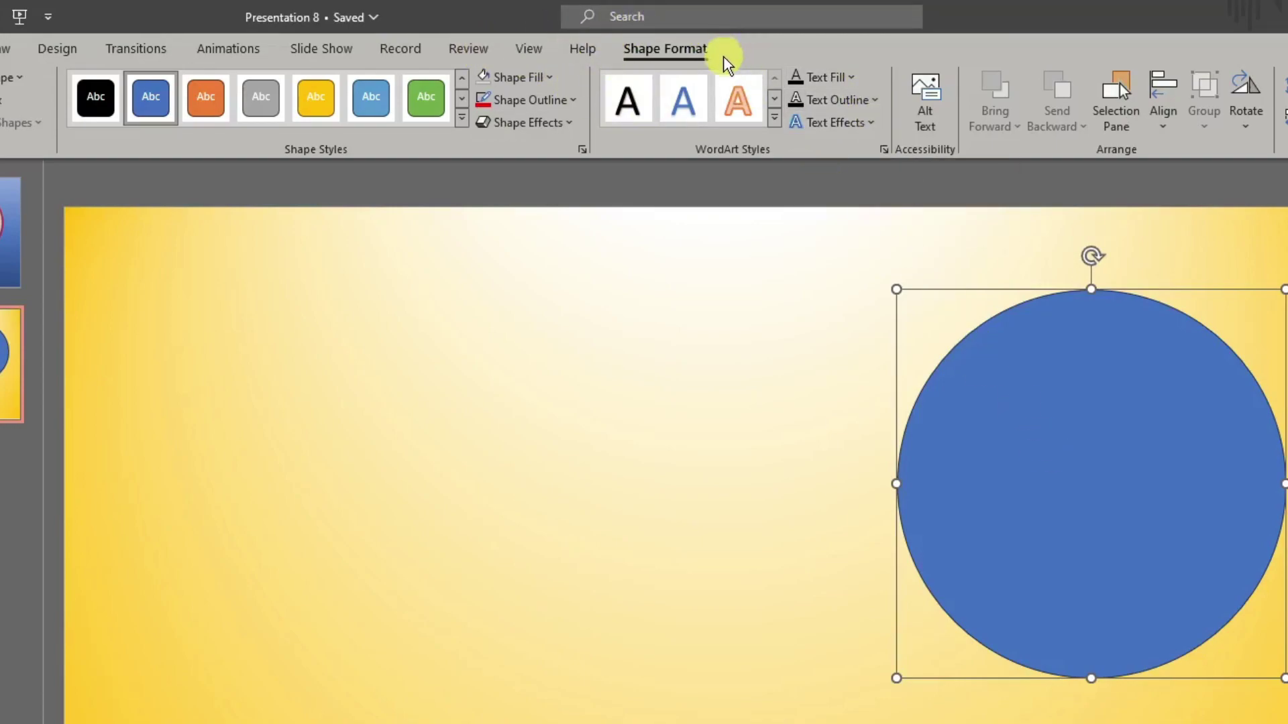
left_click(572, 99)
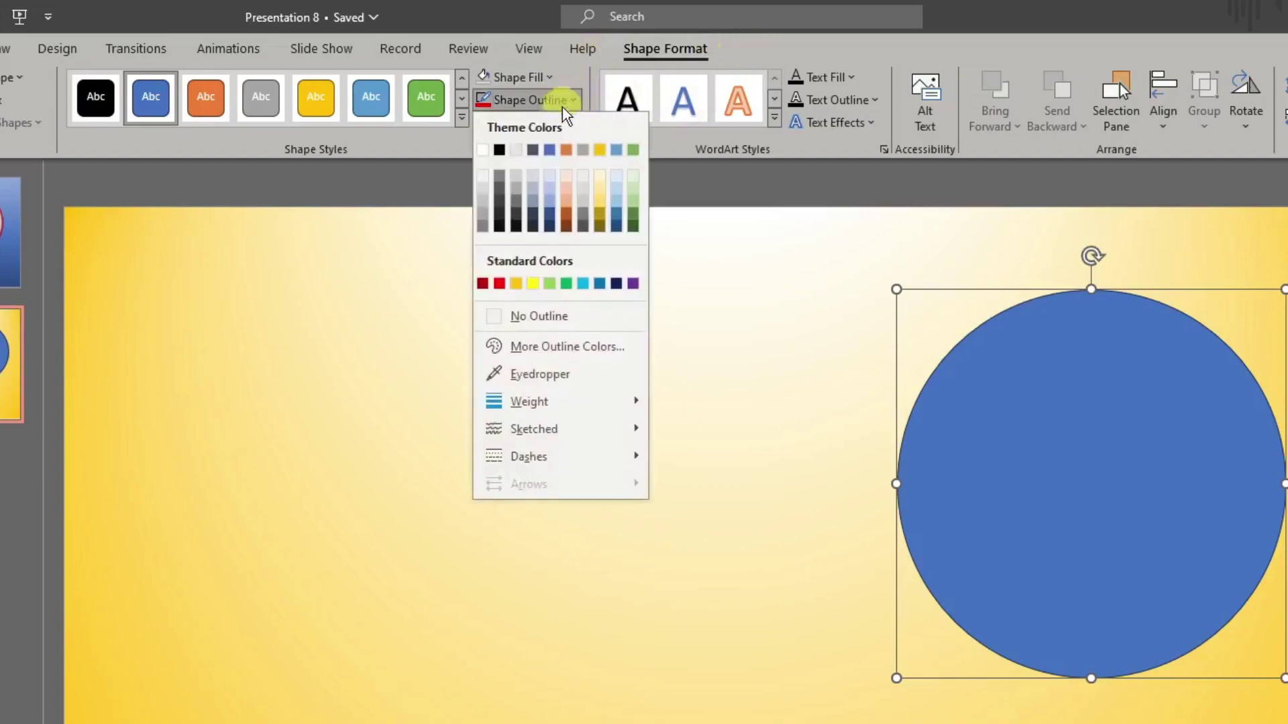
left_click(483, 150)
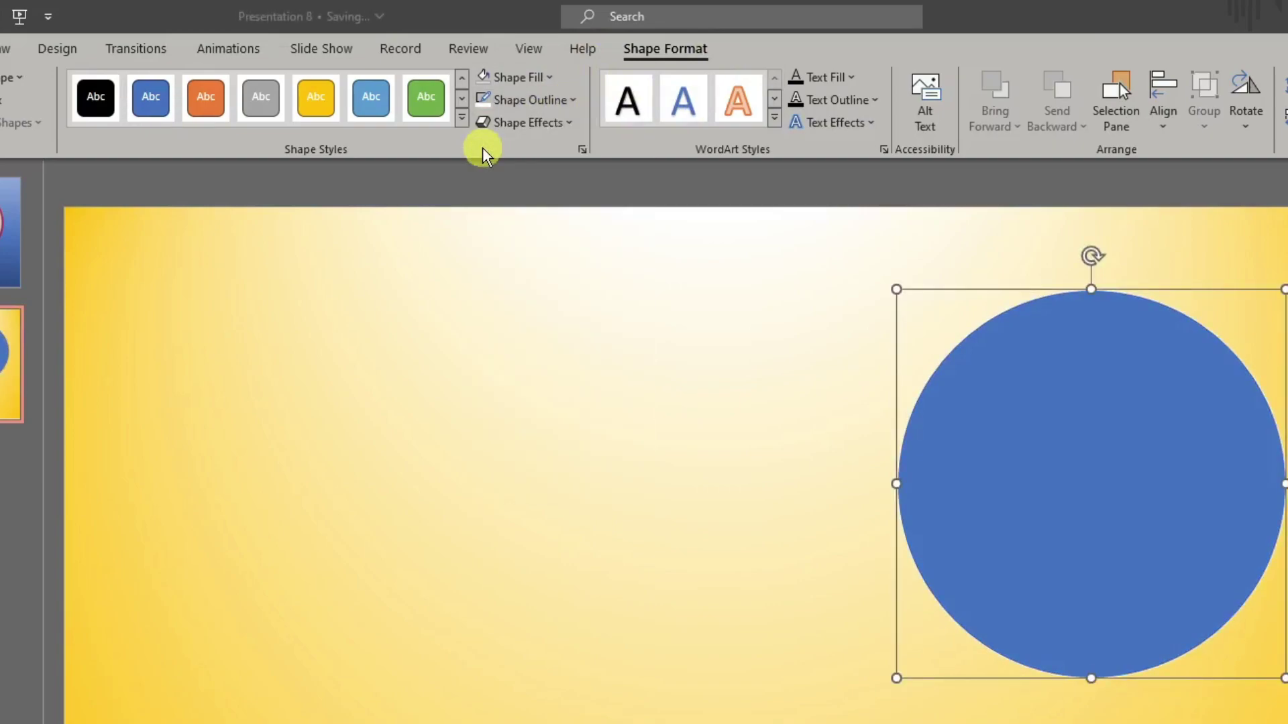
left_click(548, 78)
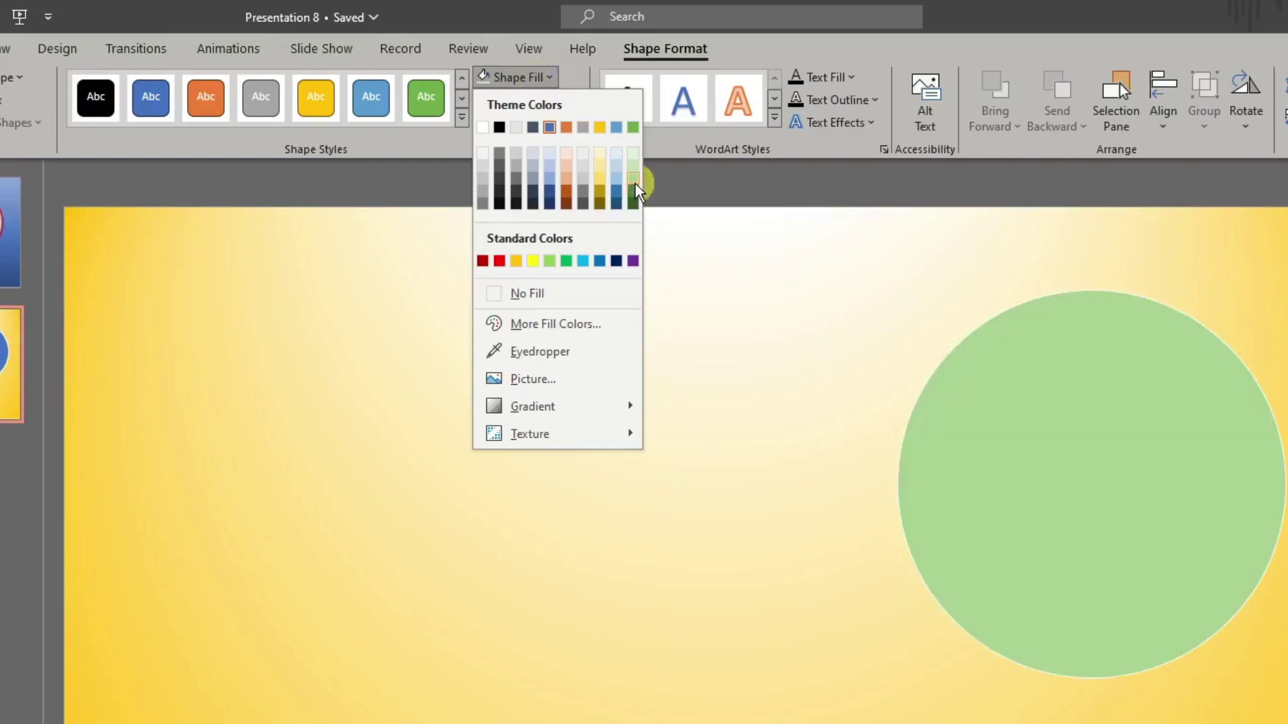
left_click(633, 193)
left_click(633, 193)
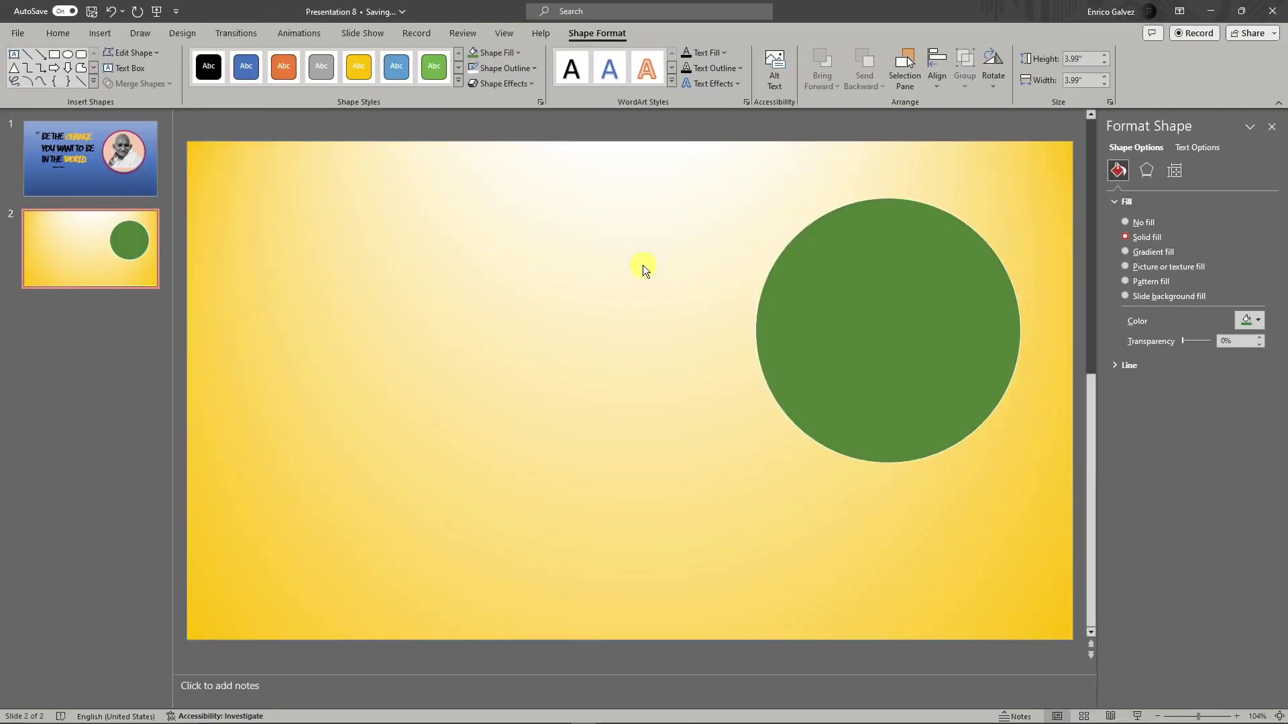
left_click(739, 395)
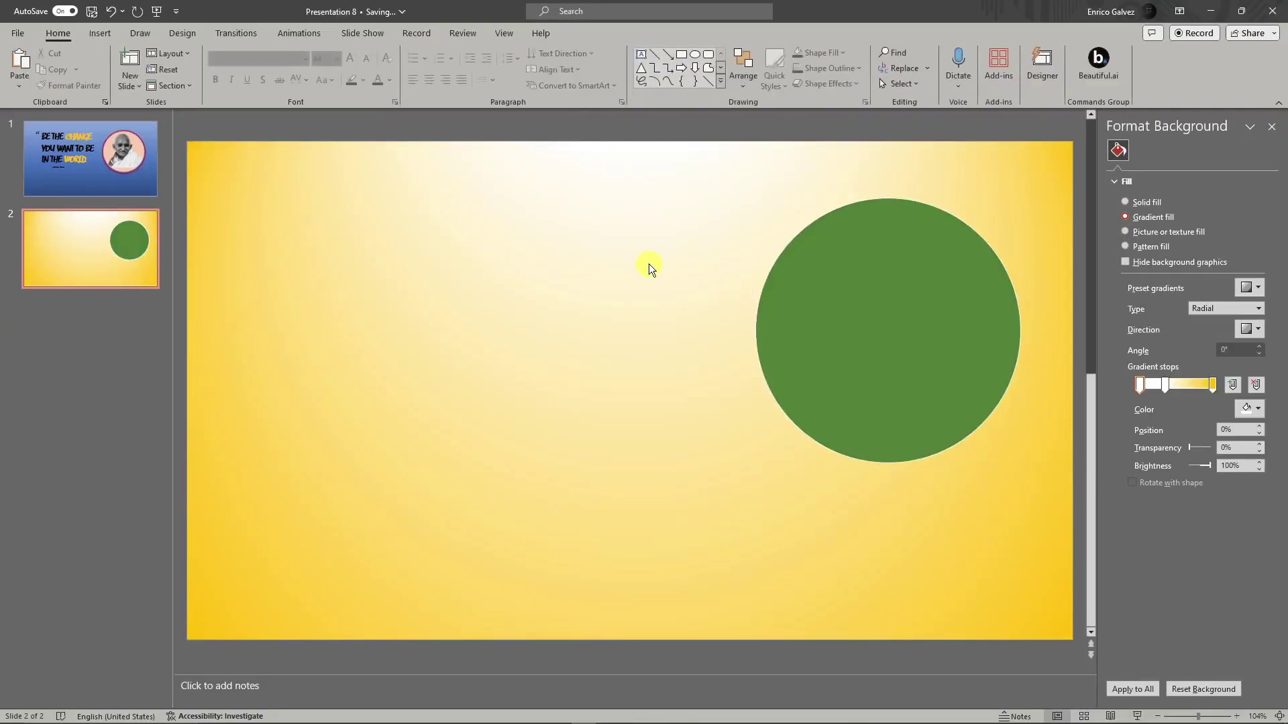
Insert the Luther-removebg-preview portrait picture from this computer onto the slide.
left_click(104, 35)
left_click(99, 76)
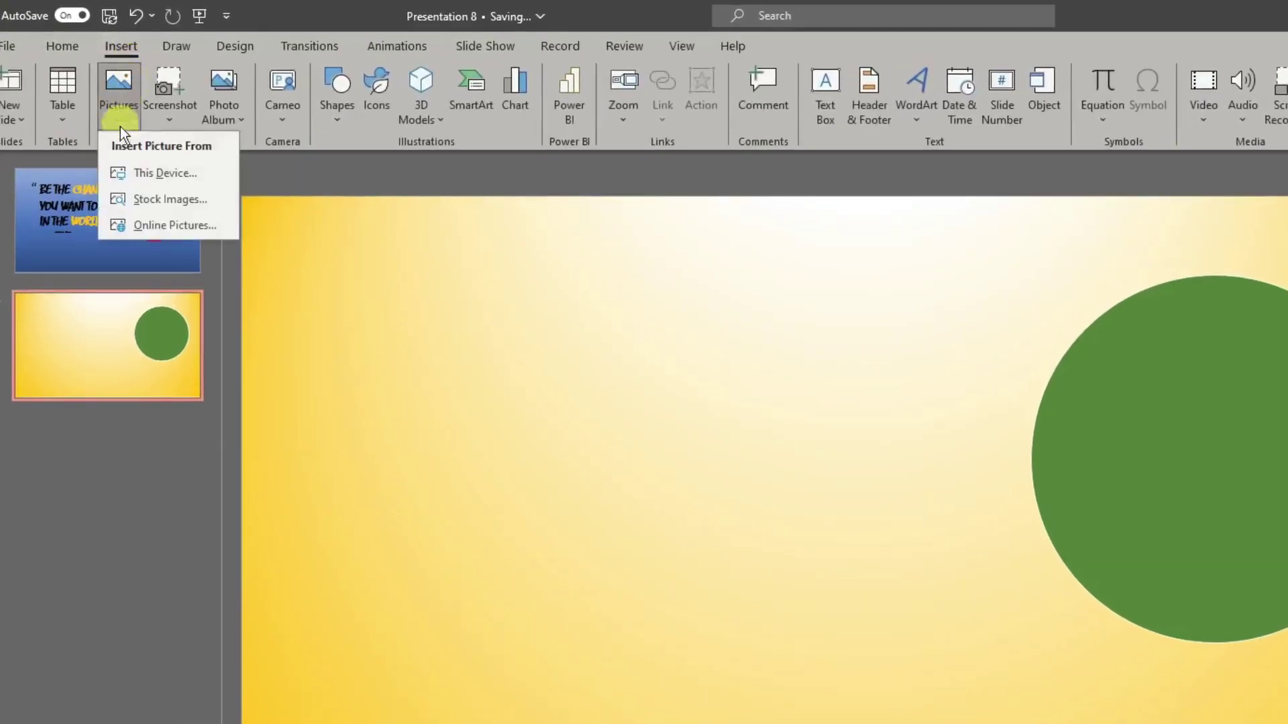
left_click(146, 173)
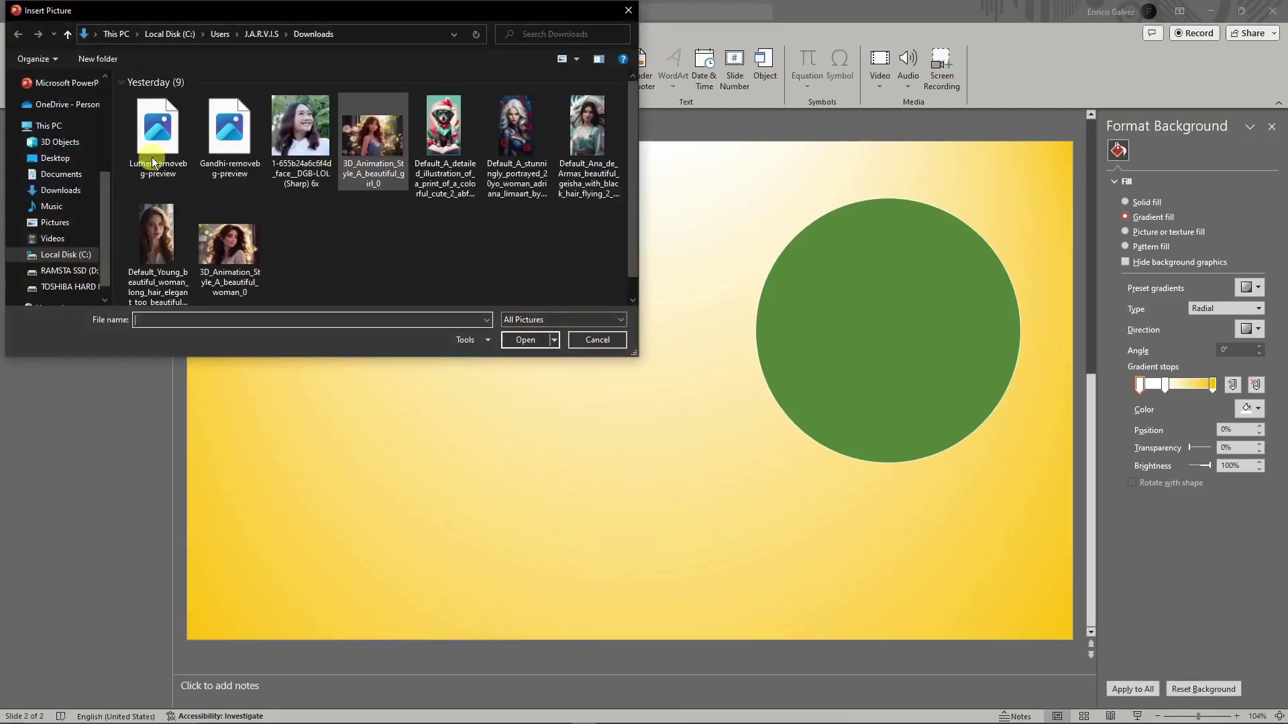
double_click(164, 128)
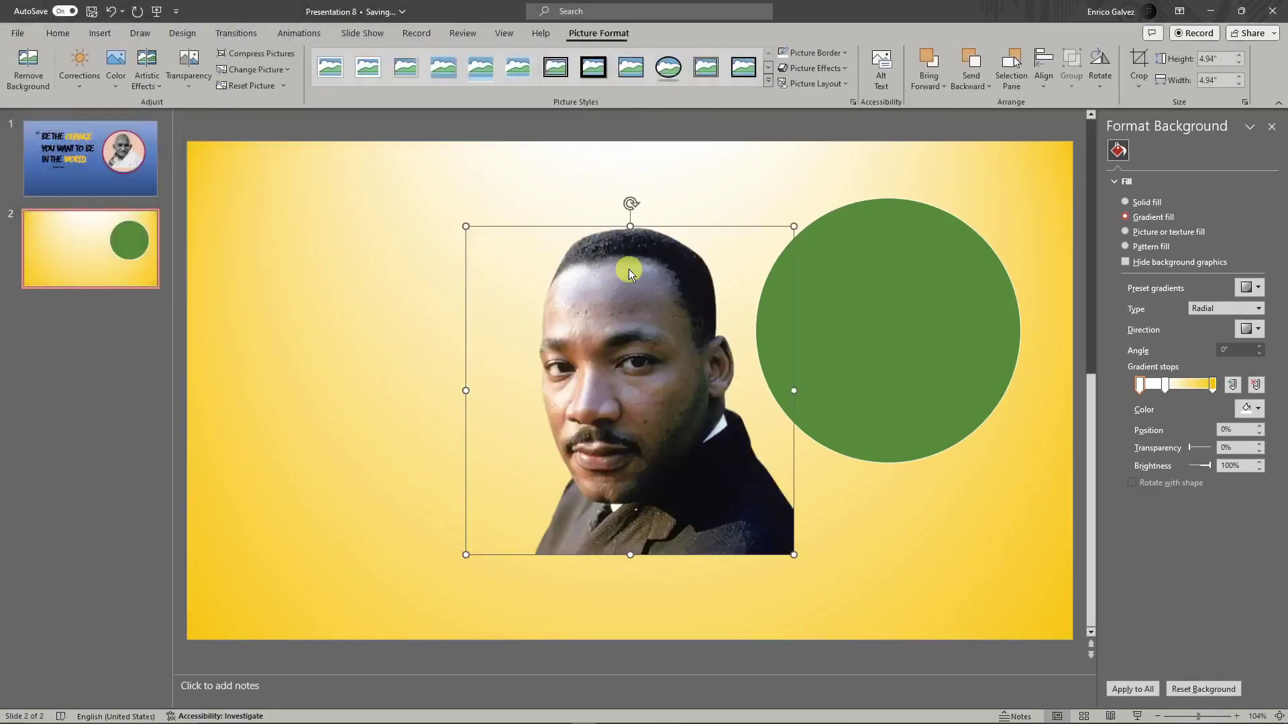
Shrink the portrait and position it just left of the green circle.
left_click_drag(792, 226, 684, 336)
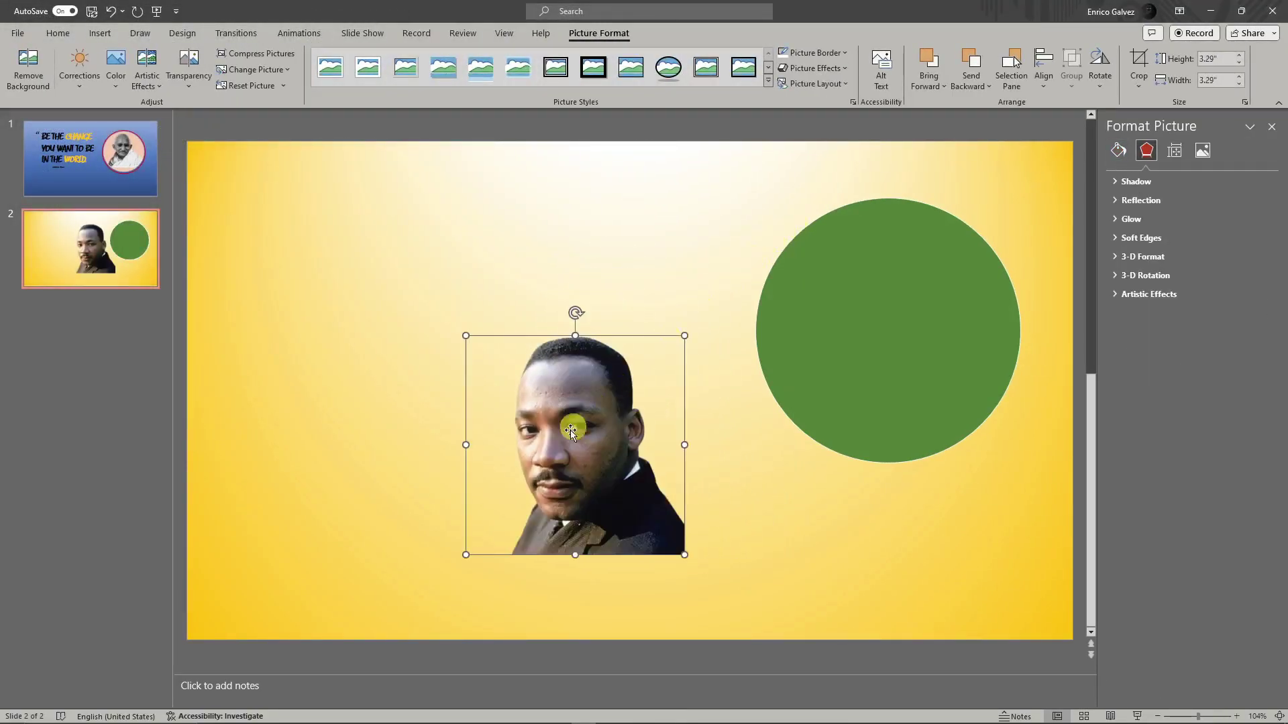
left_click_drag(570, 429, 593, 322)
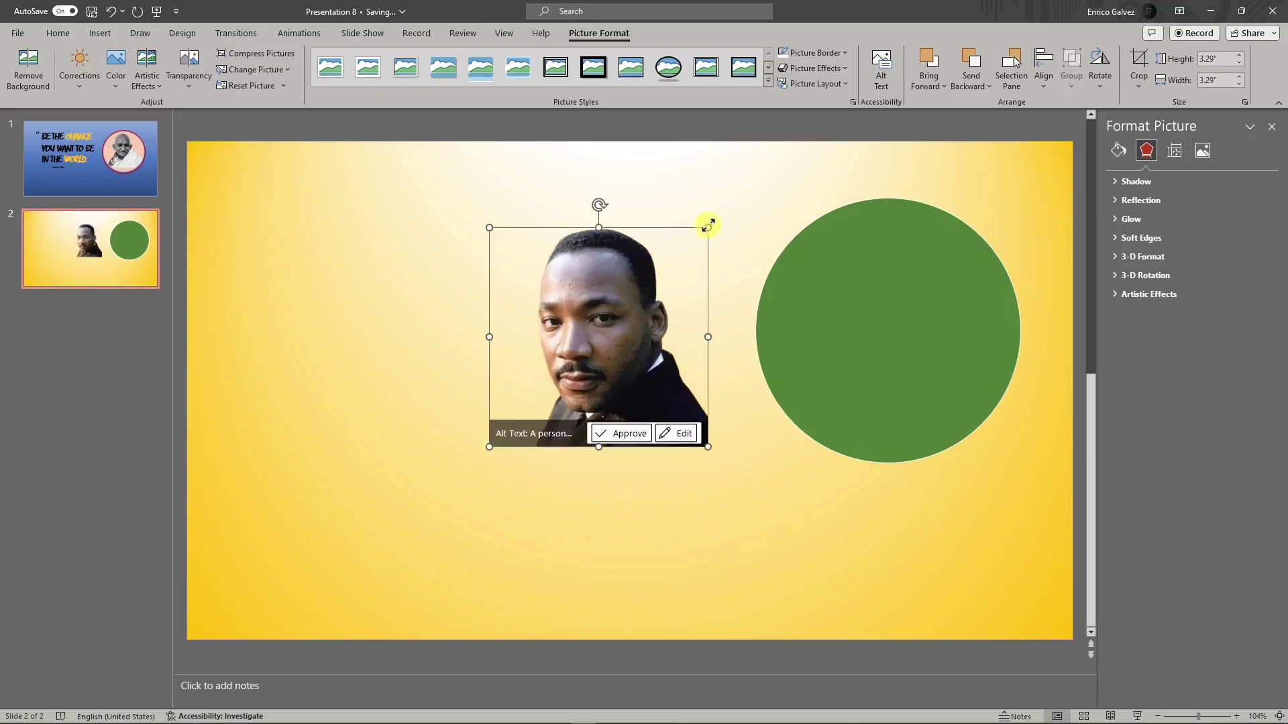
left_click_drag(707, 226, 722, 215)
left_click(709, 552)
left_click(630, 308)
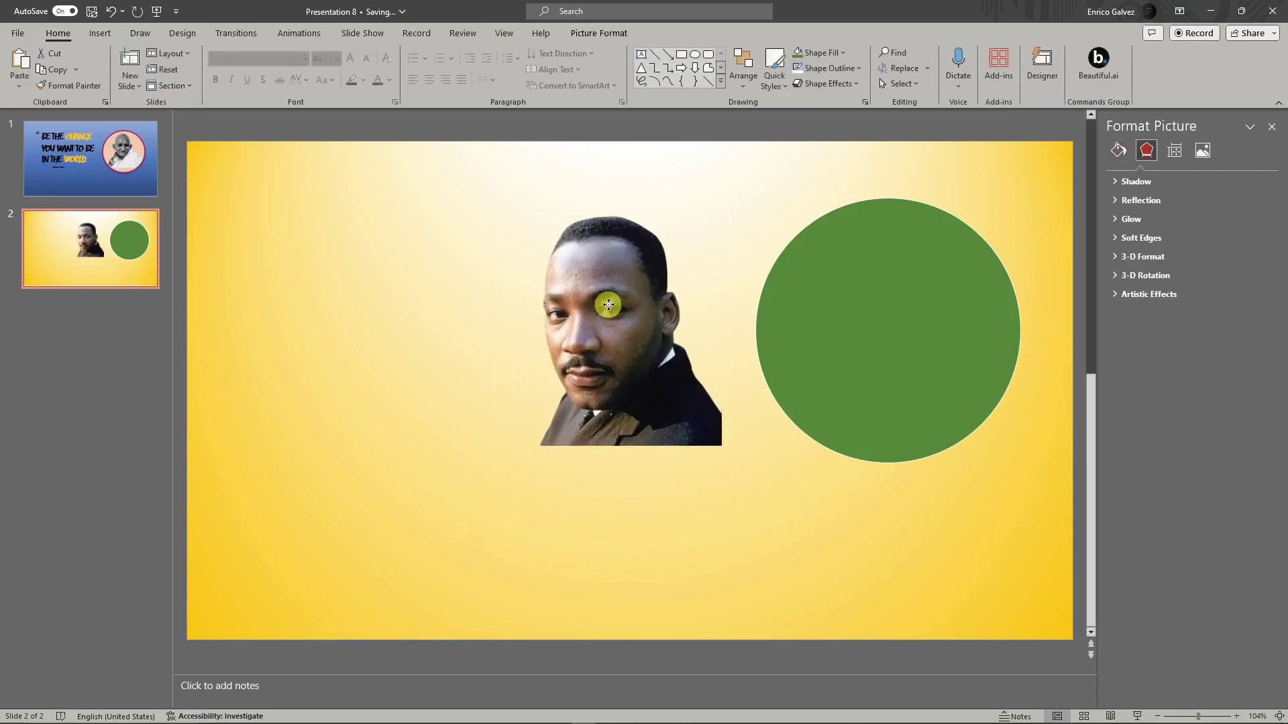
mouse_move(608, 305)
left_mouse_down()
mouse_move(608, 322)
mouse_move(660, 310)
mouse_move(654, 322)
mouse_move(609, 325)
mouse_move(629, 298)
left_mouse_up()
left_click(934, 322)
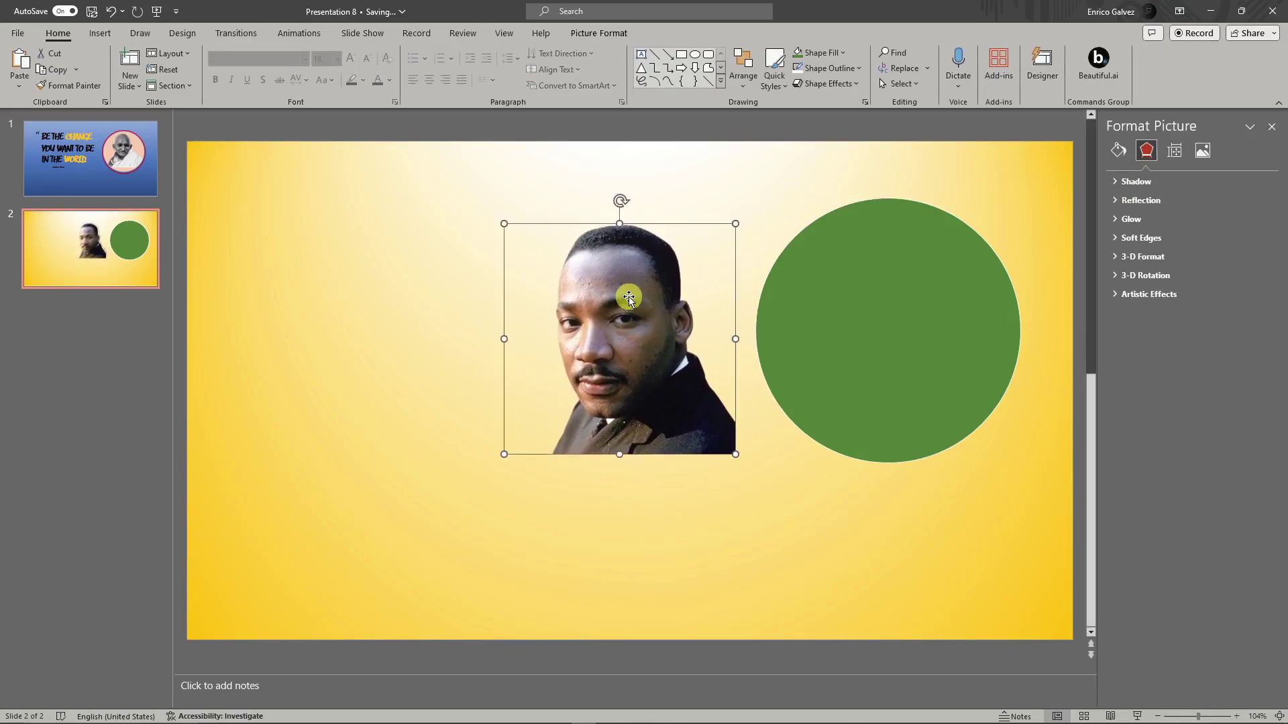
Use Crop to Shape to crop the portrait photo to an Oval.
right_click(628, 298)
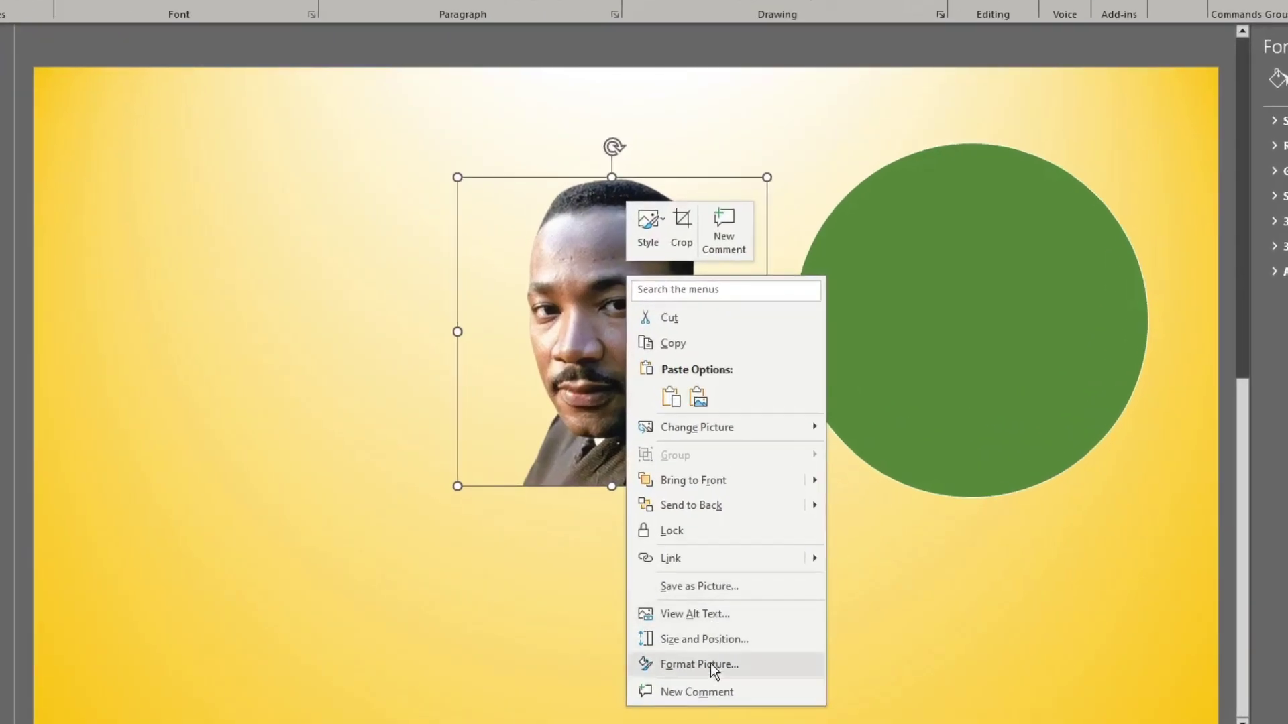
left_click(722, 664)
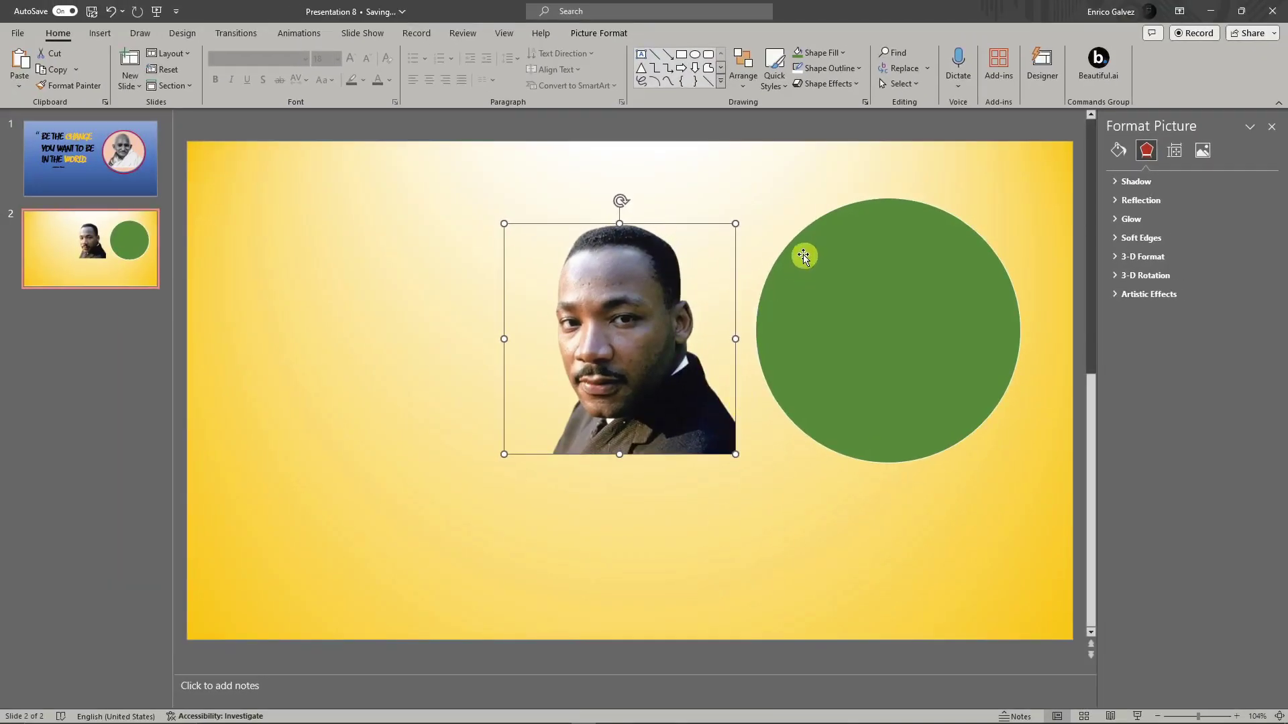
left_click(590, 34)
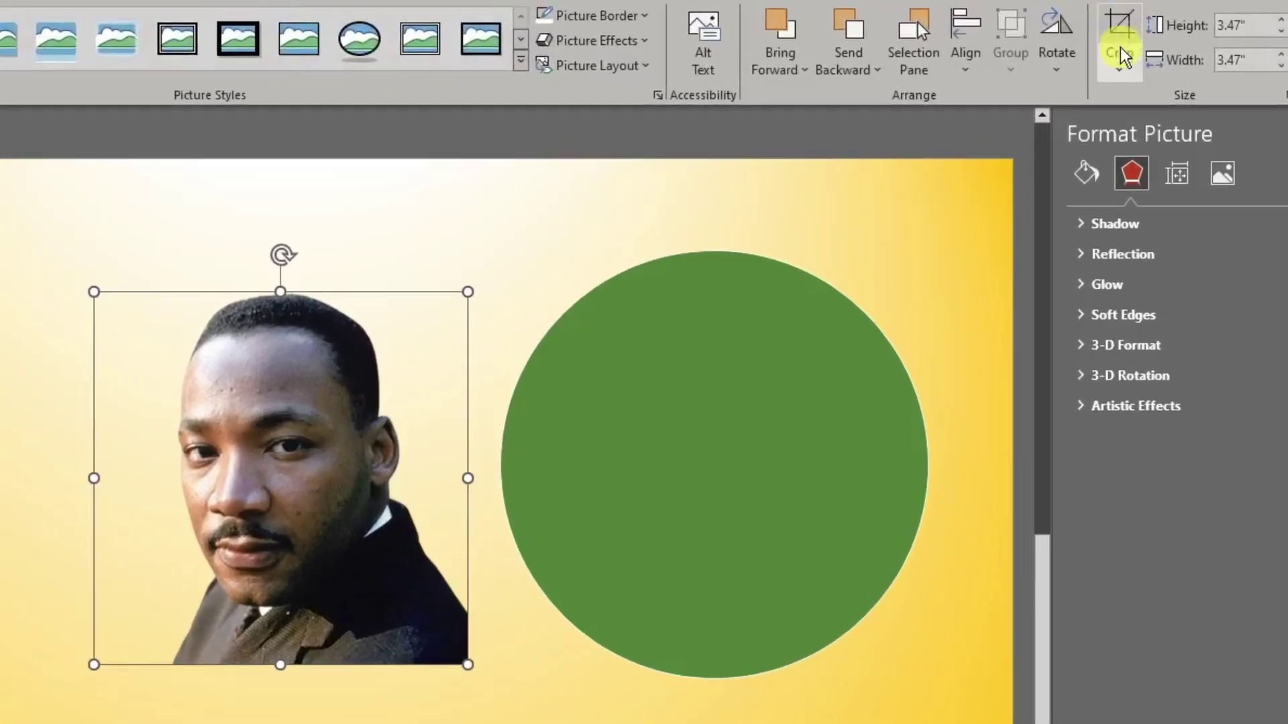
left_click(1138, 76)
mouse_move(1227, 141)
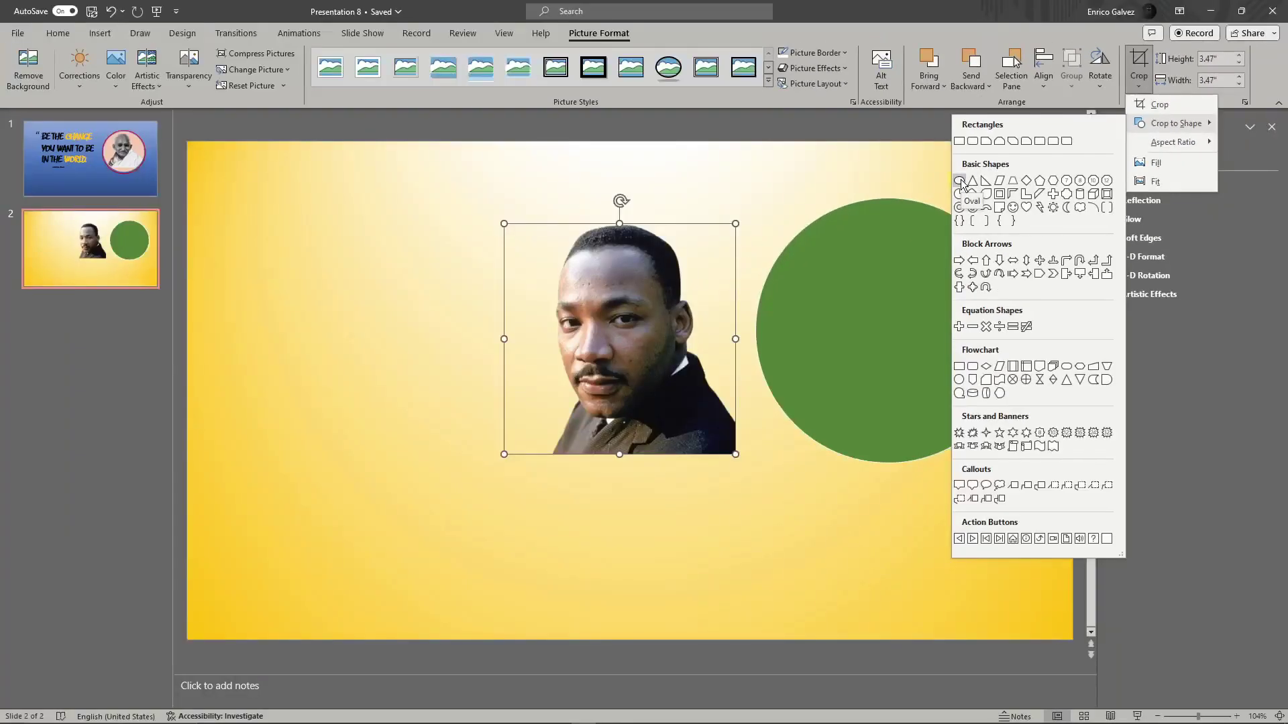
left_click(758, 244)
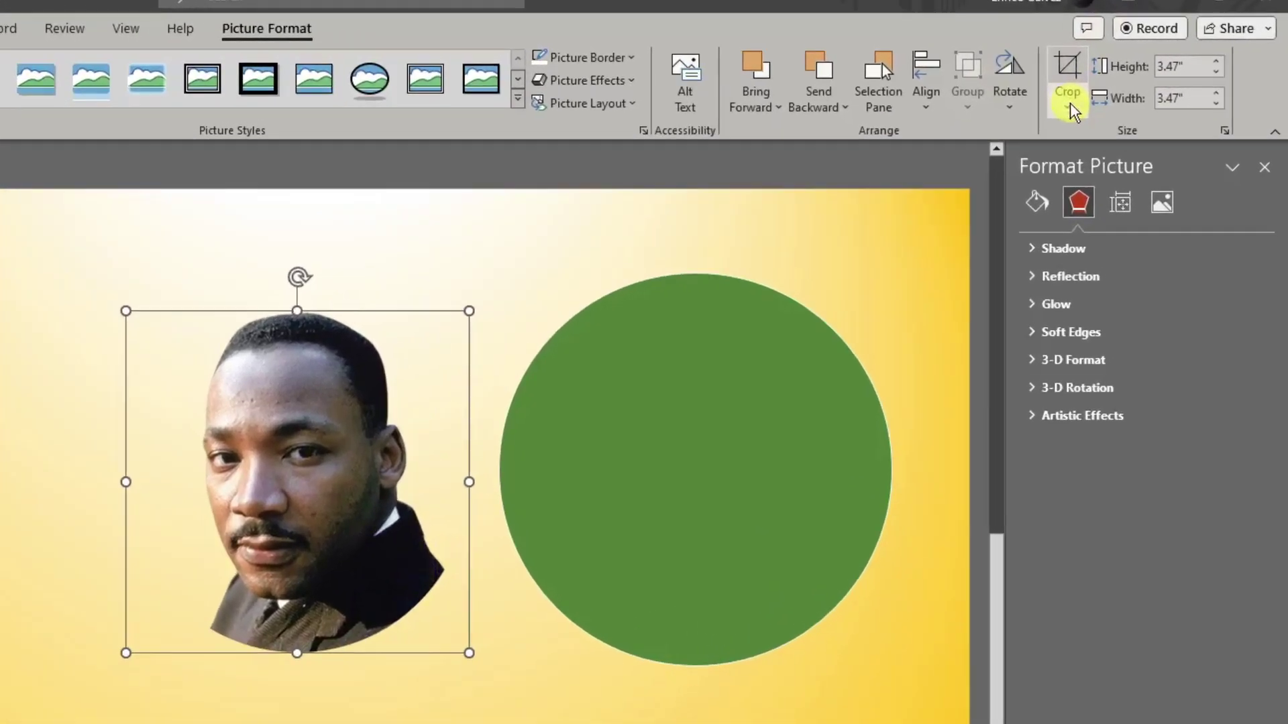
Set the crop to a 1:1 aspect ratio and reframe the face, widening it to about 3.7 × 3.78 in.
left_click(1138, 83)
mouse_move(1135, 224)
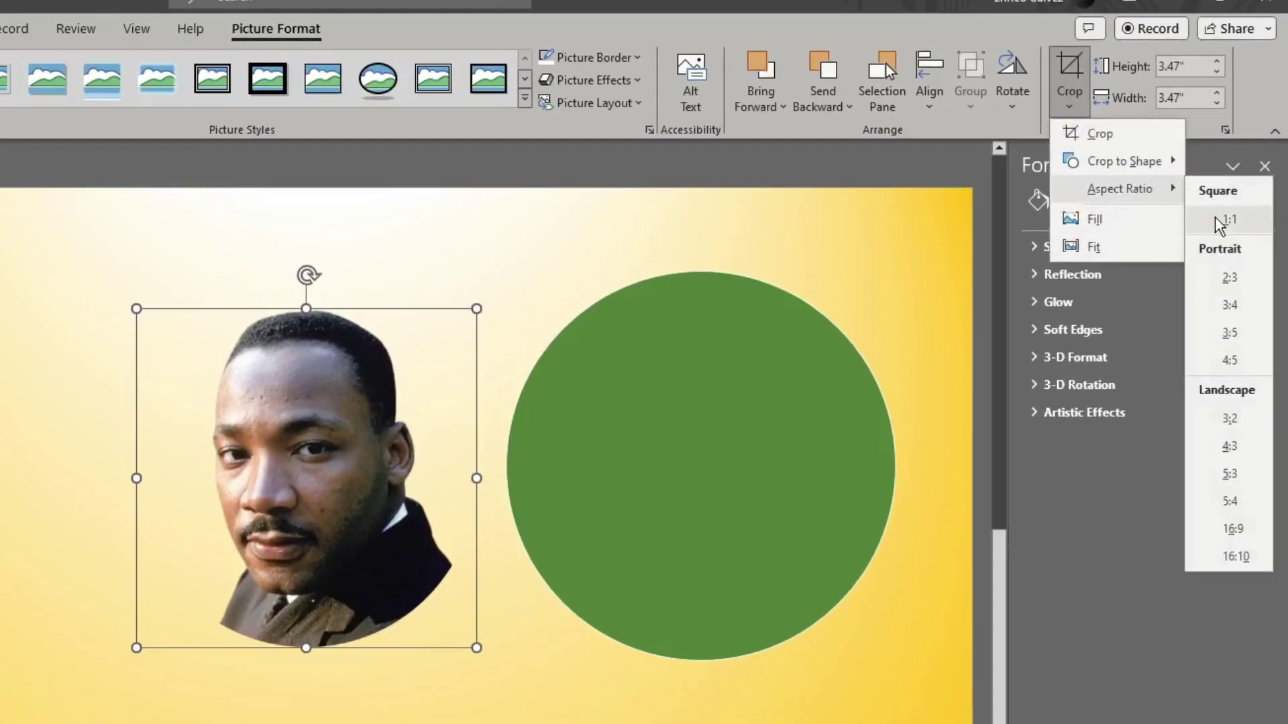
left_click(1200, 265)
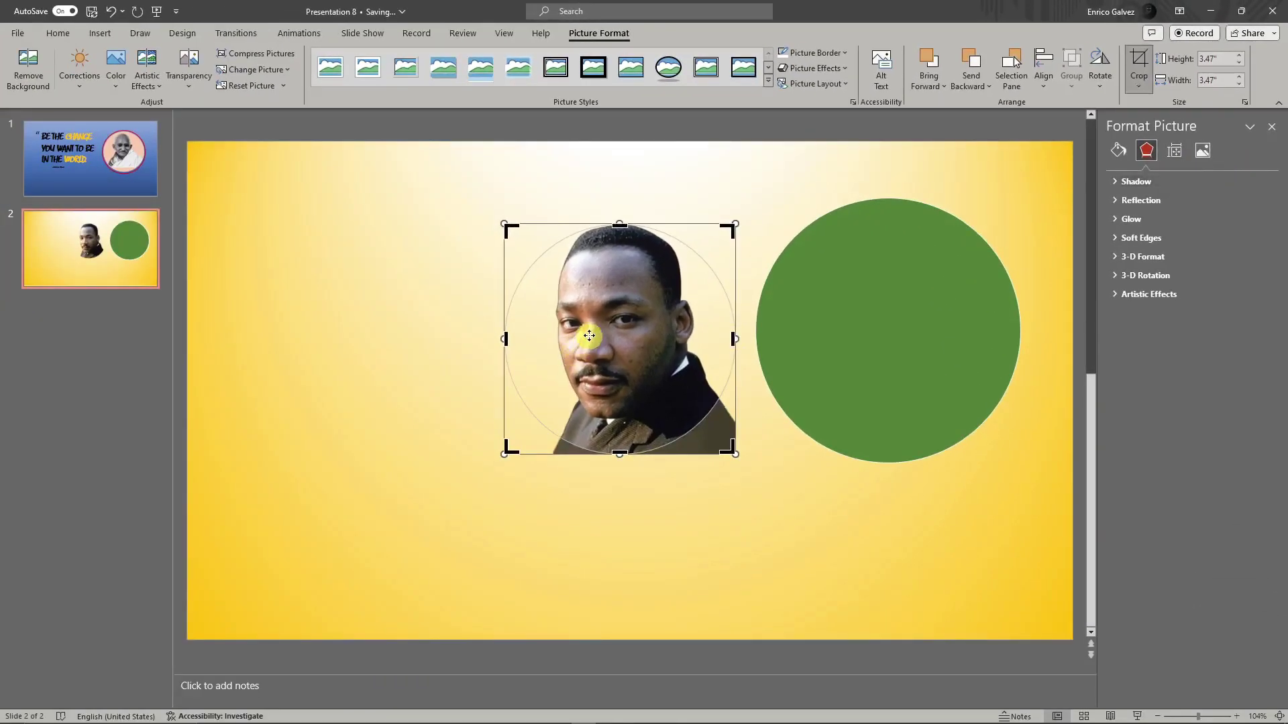
left_click_drag(6, 562, 43, 529)
left_click_drag(604, 310, 609, 314)
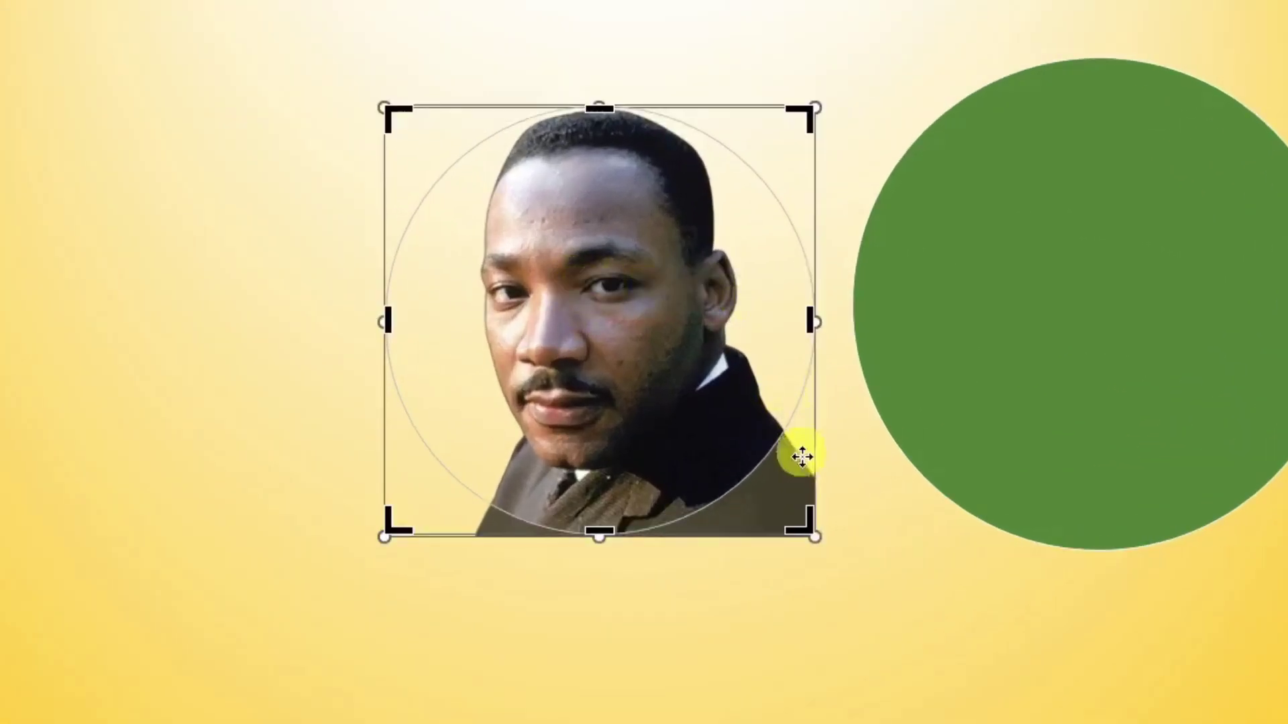
left_click_drag(818, 525, 851, 562)
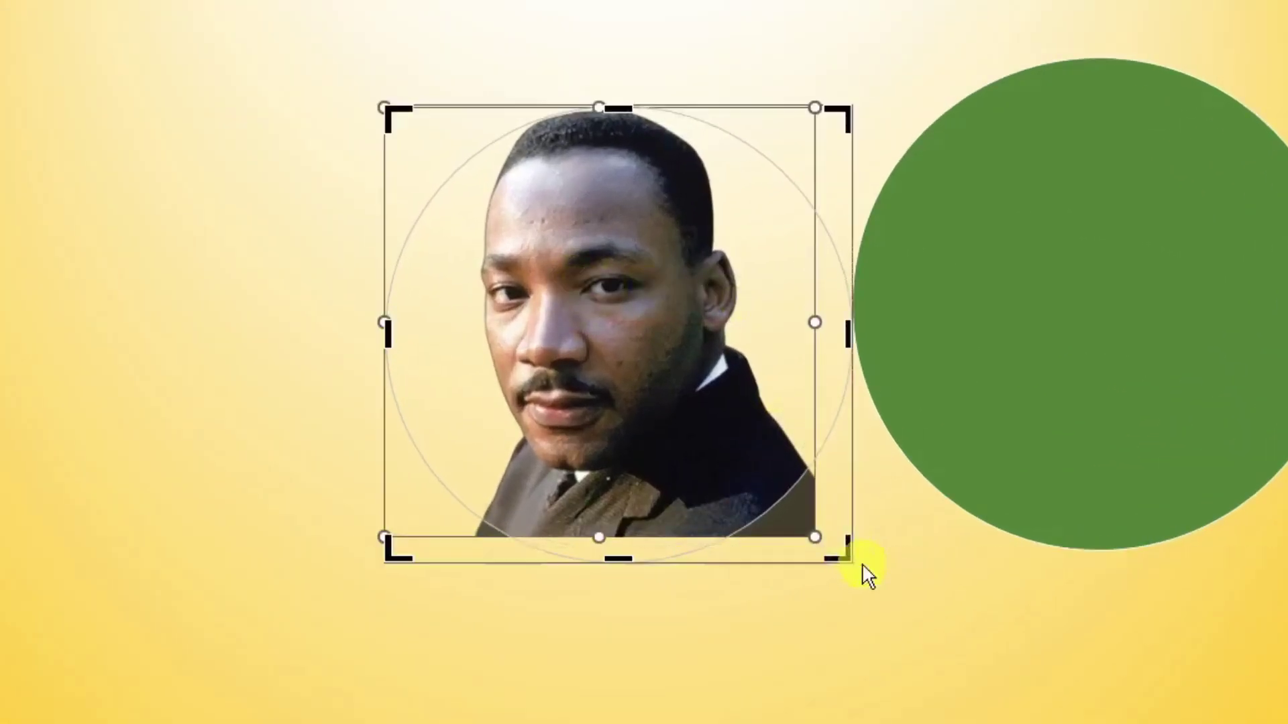
left_click_drag(675, 324, 690, 334)
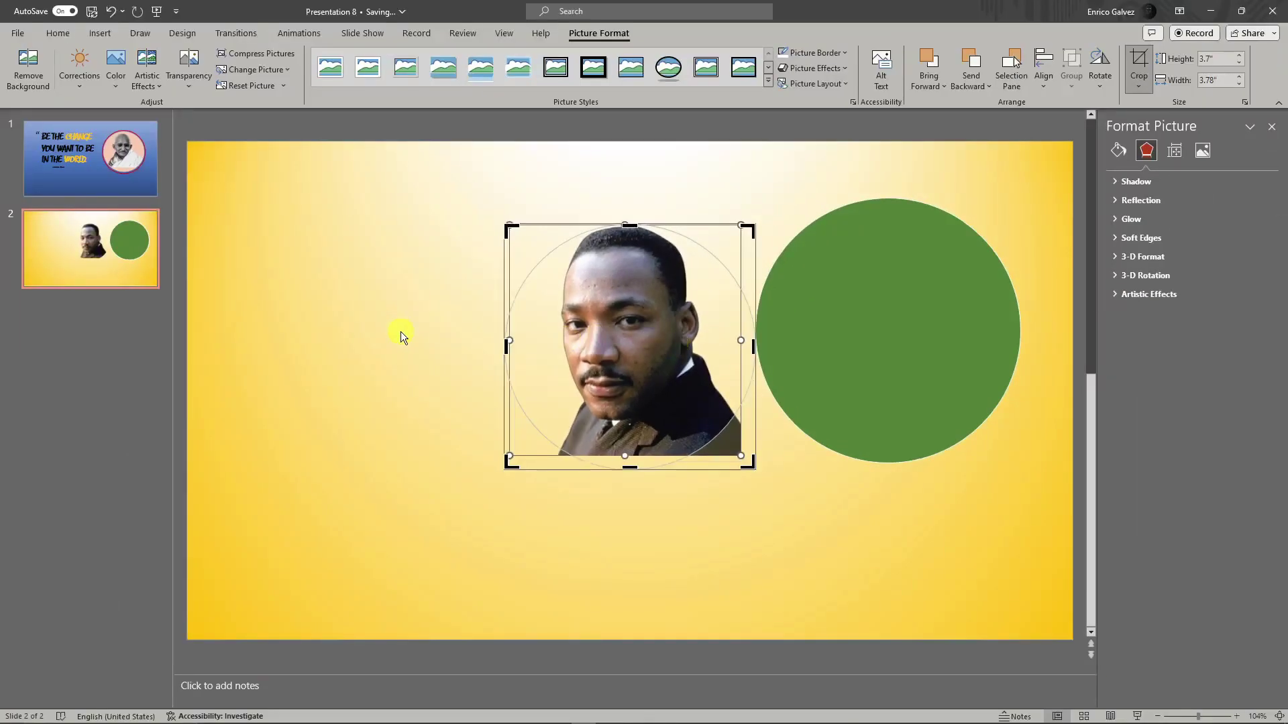
Finish cropping and drag the circular portrait onto the green circle.
left_click(407, 331)
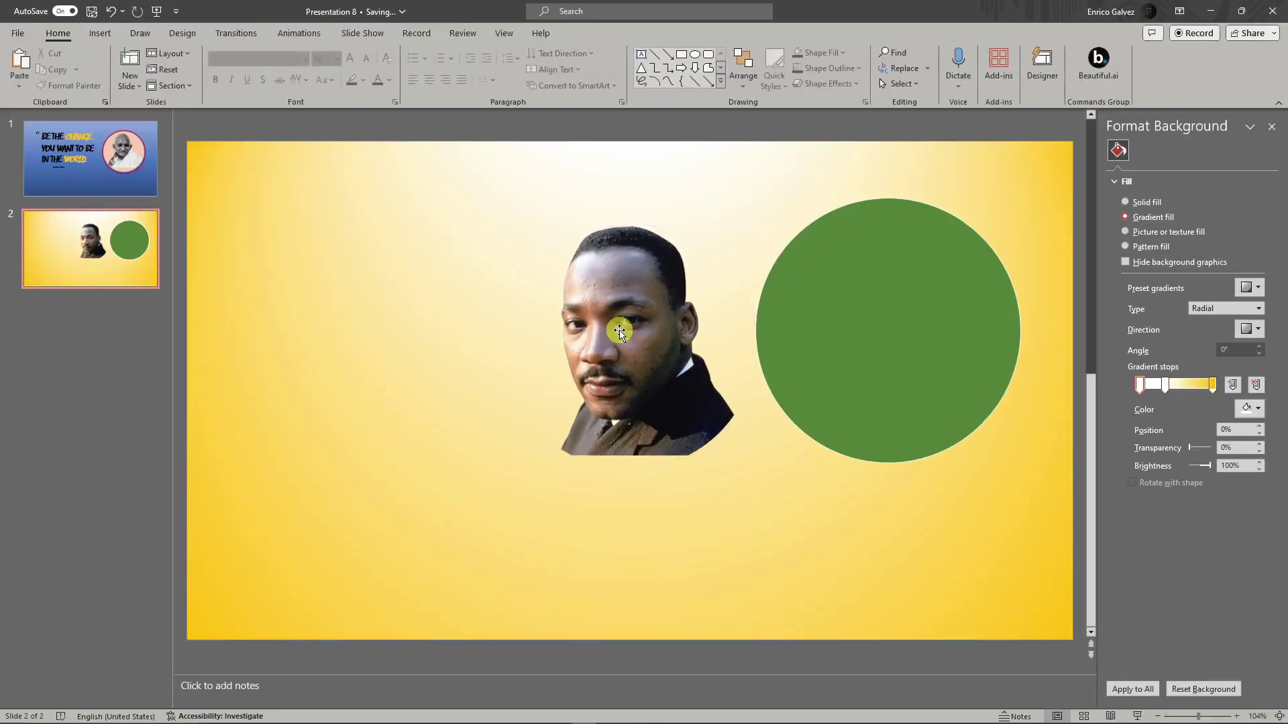
left_click(687, 295)
left_click_drag(686, 295, 883, 316)
left_click(515, 315)
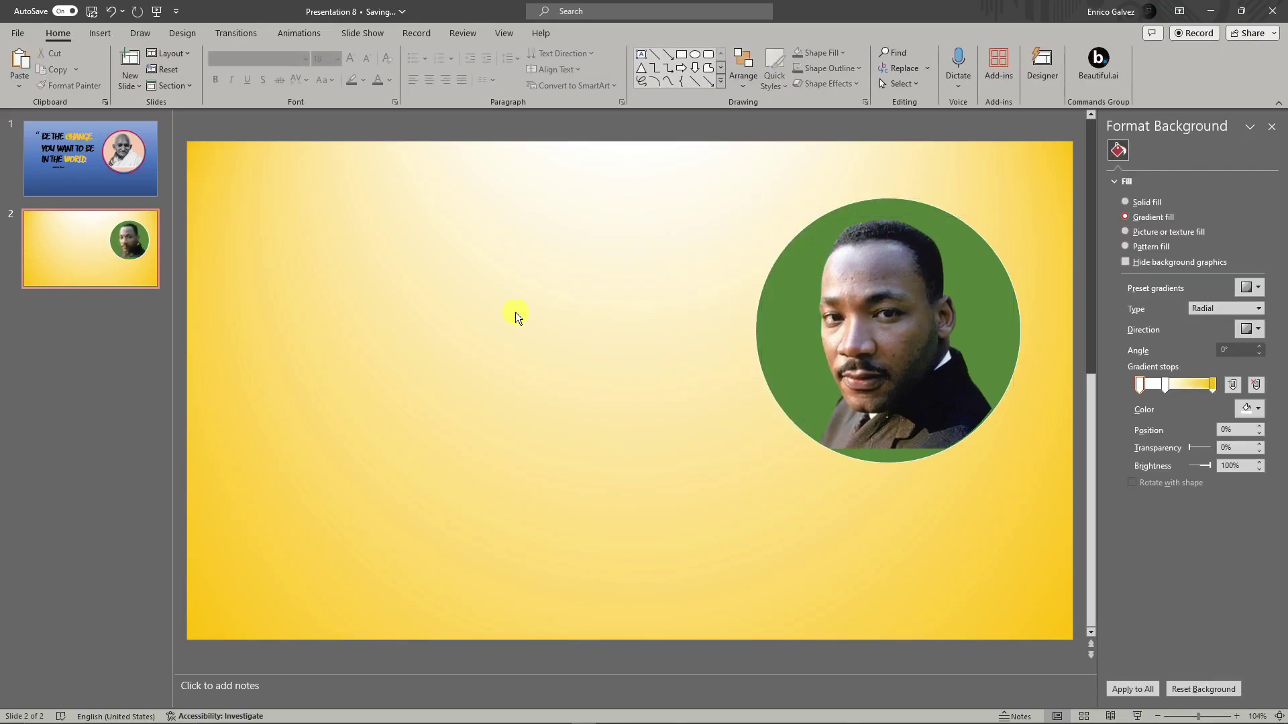
left_click(913, 298)
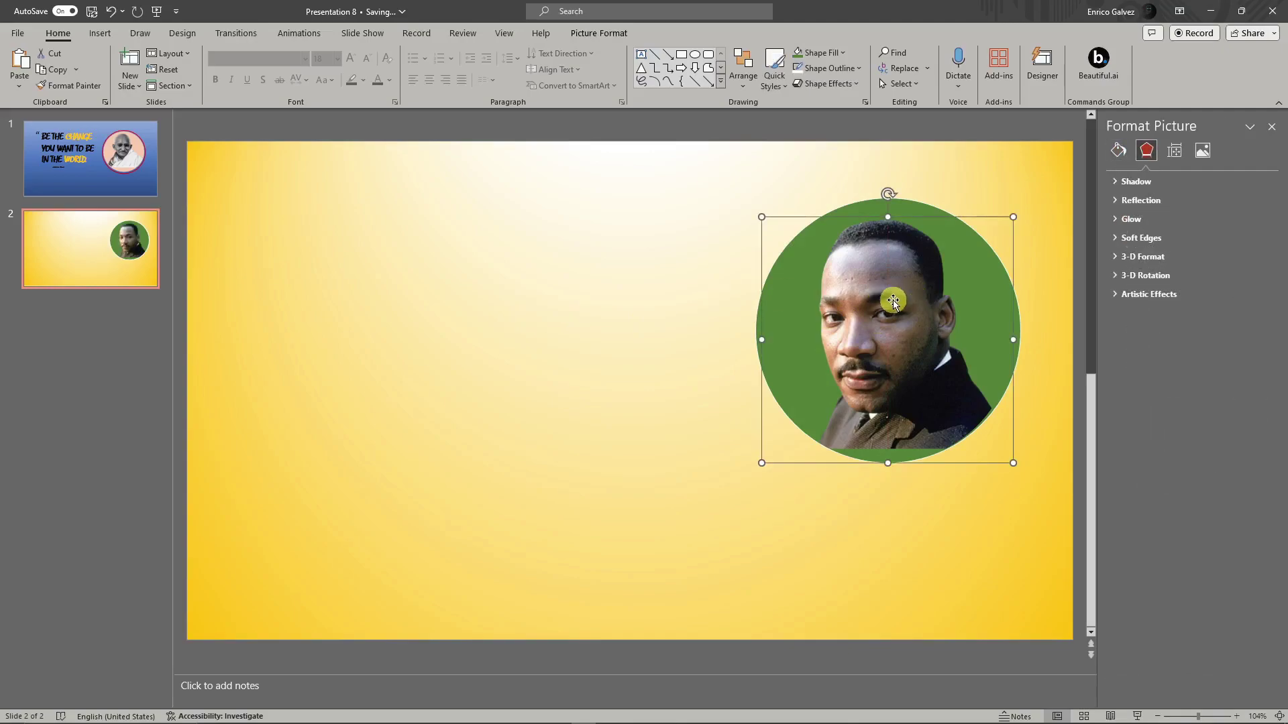
left_click(613, 285)
left_click(895, 290)
left_click(748, 291)
left_click(873, 271)
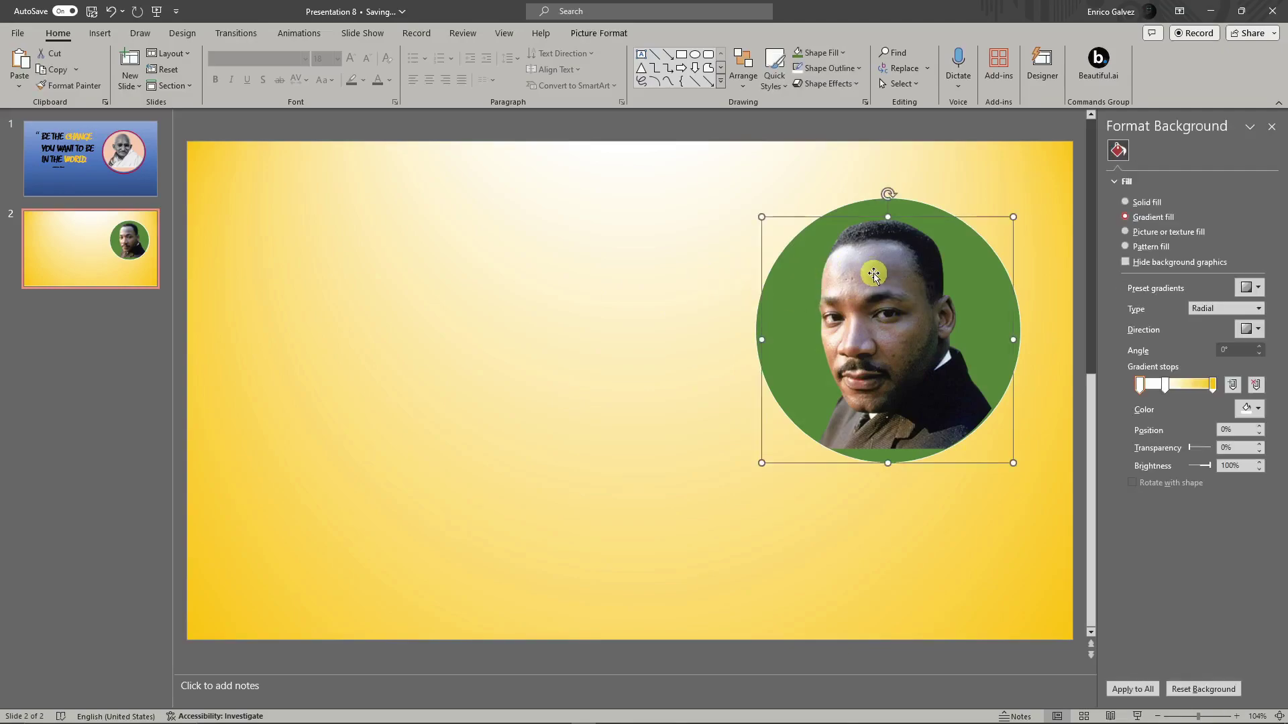
Set the portrait's colour saturation to 0% and its temperature to maximum.
left_click(1203, 150)
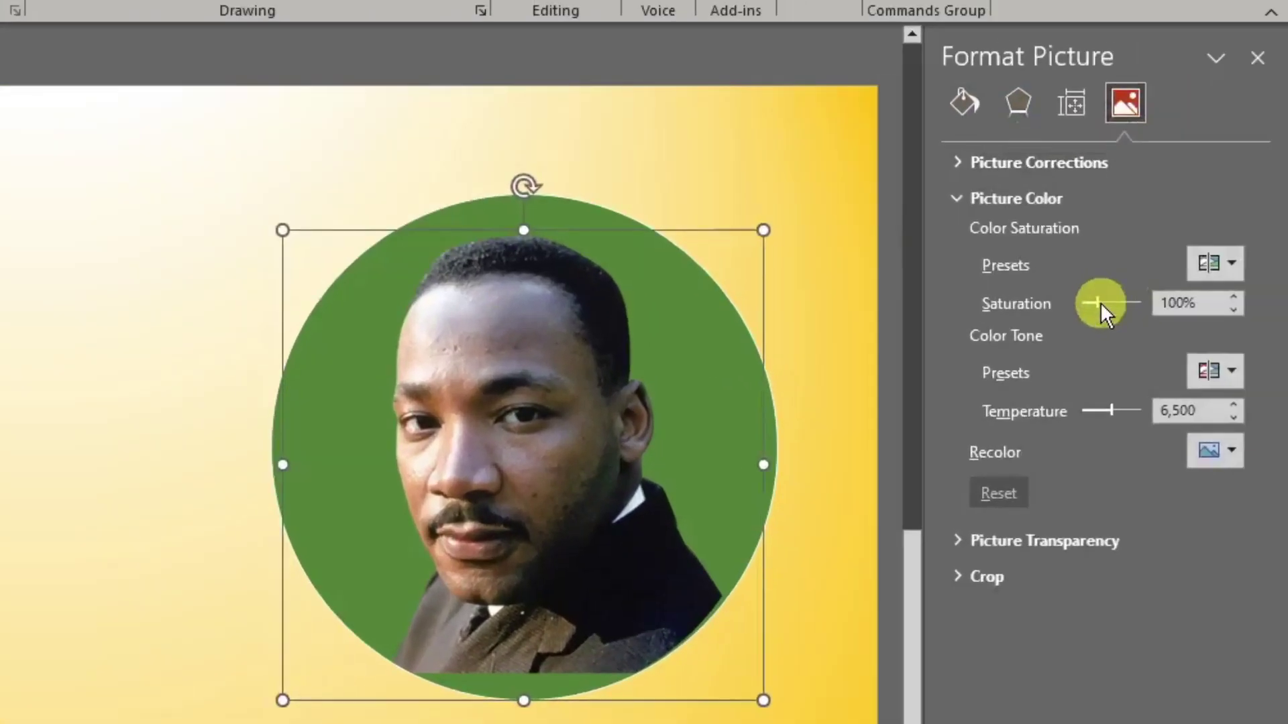
left_click_drag(1097, 303, 1081, 315)
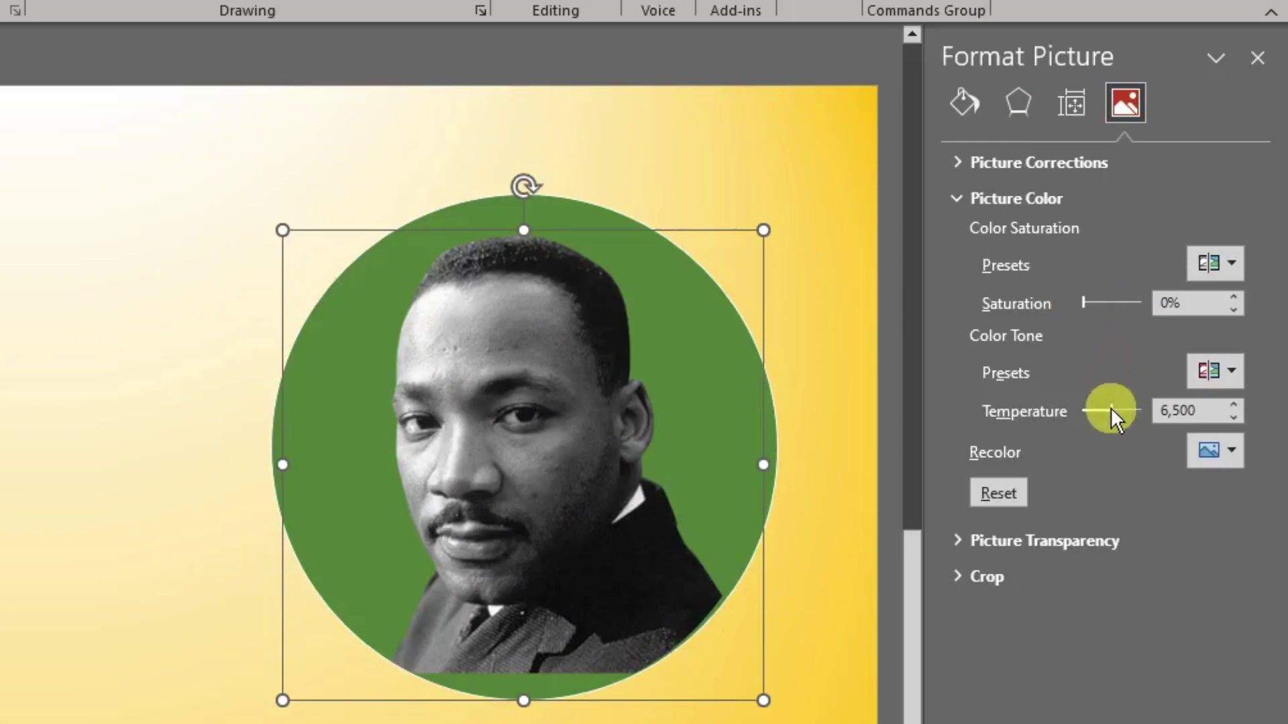
left_click_drag(1109, 407, 1140, 408)
left_click(40, 415)
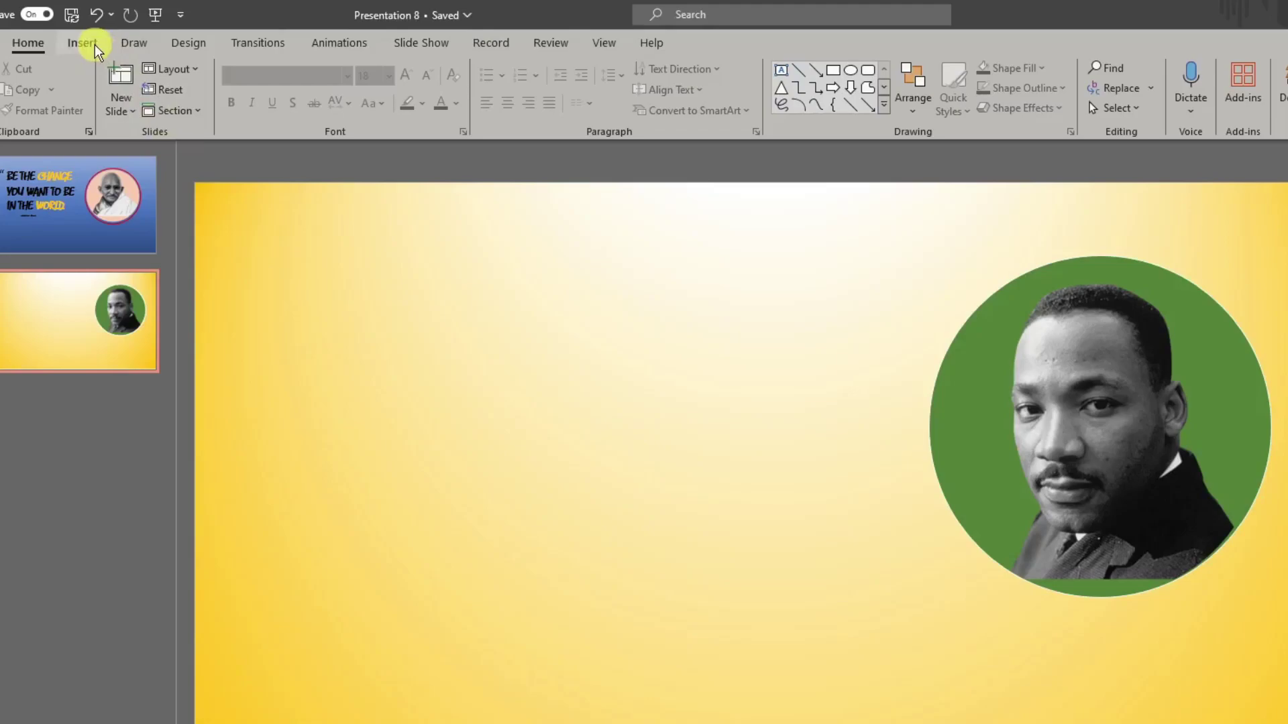
left_click(107, 35)
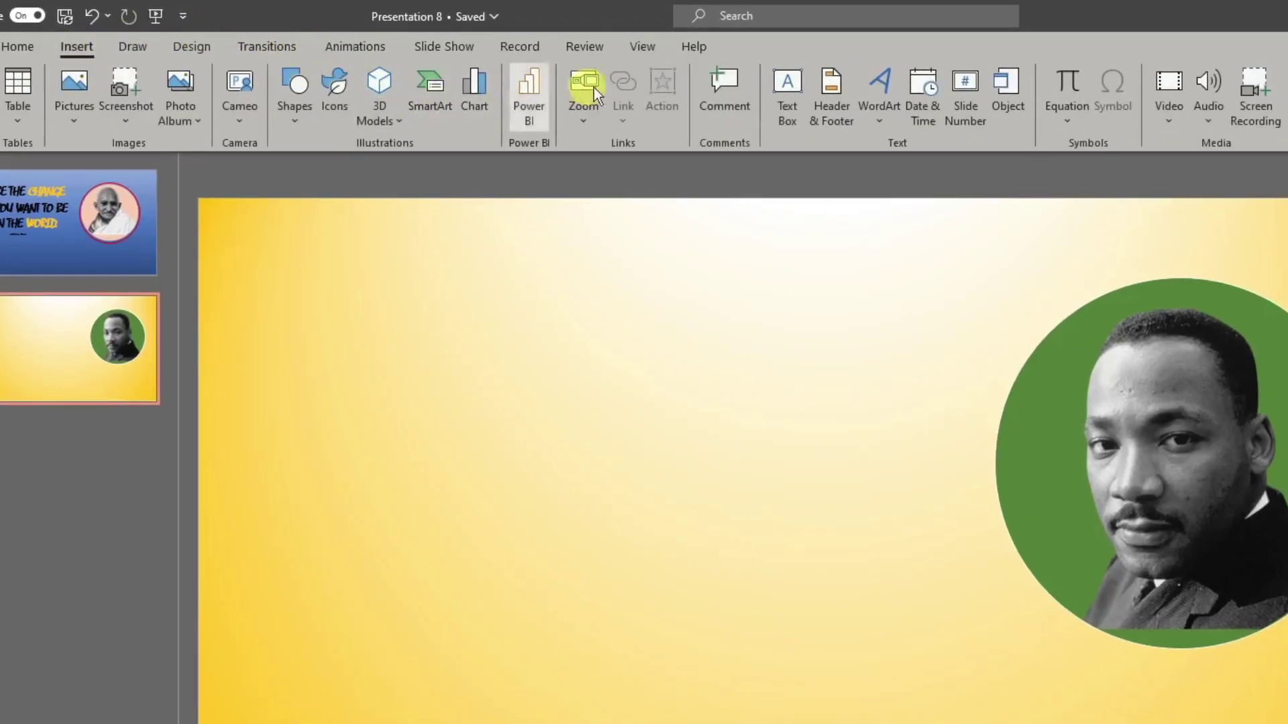
Draw a text box and type 'SAMPLE QOUTE FOR M', correcting QOUTE to QUOTE.
left_click(794, 94)
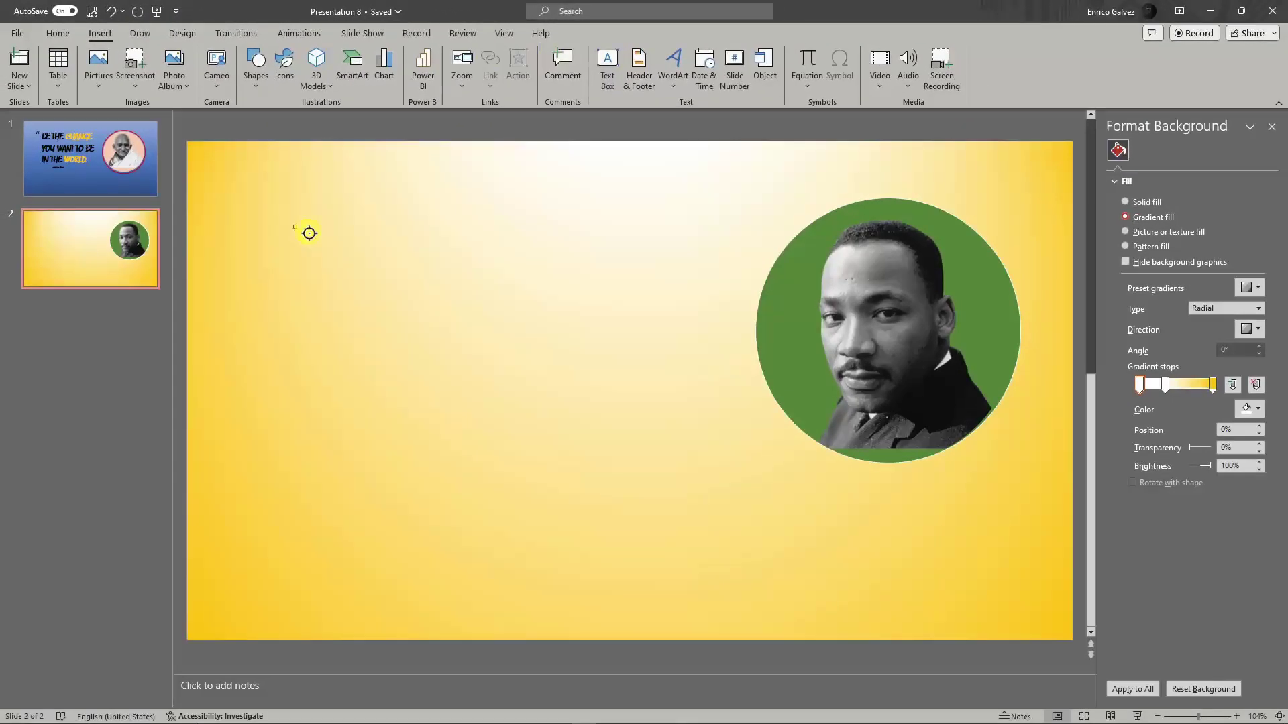
left_click_drag(348, 315, 739, 523)
left_click_drag(572, 374, 698, 376)
key("Escape")
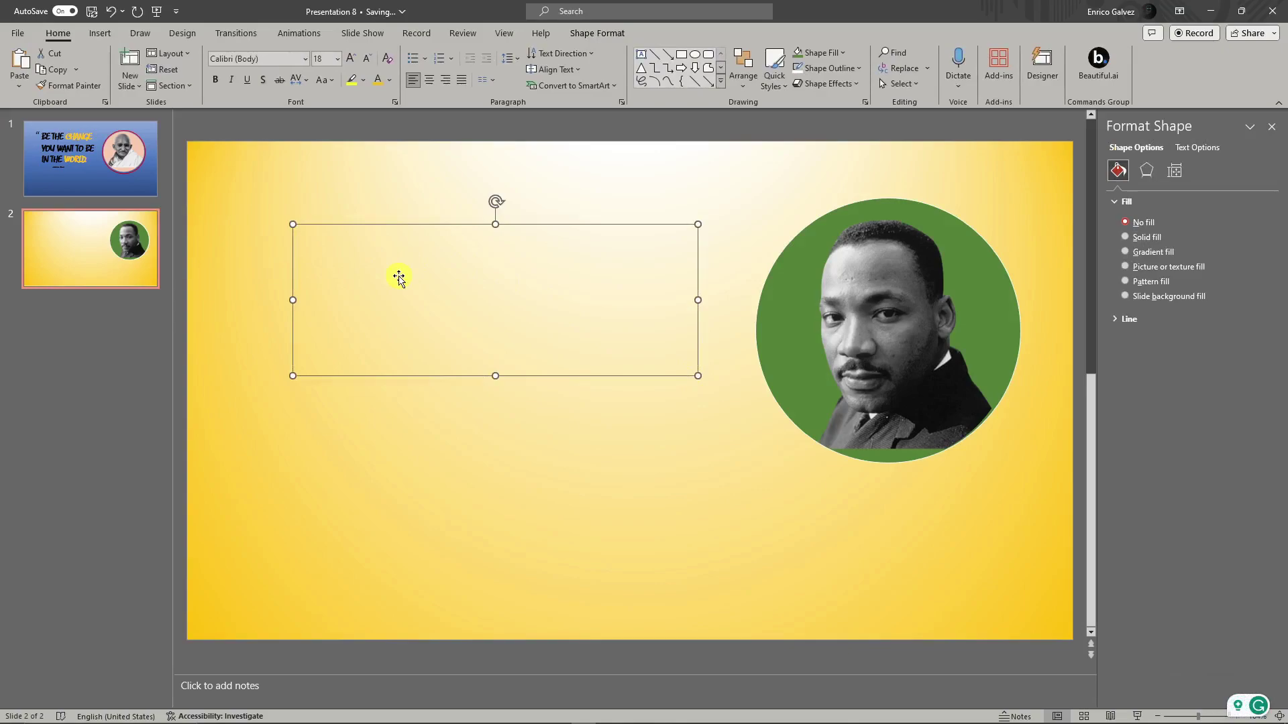
type("SAMPLE")
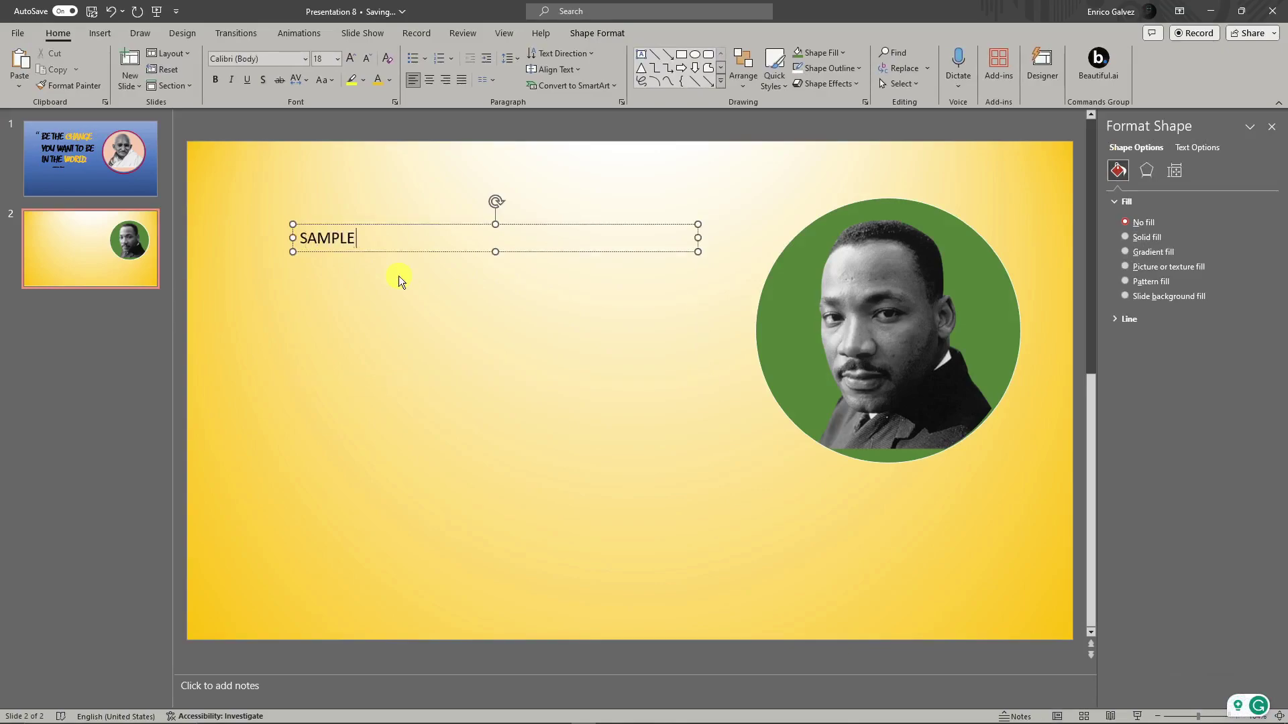
type(" QOUTE FOR MARTIN LUTHER KING")
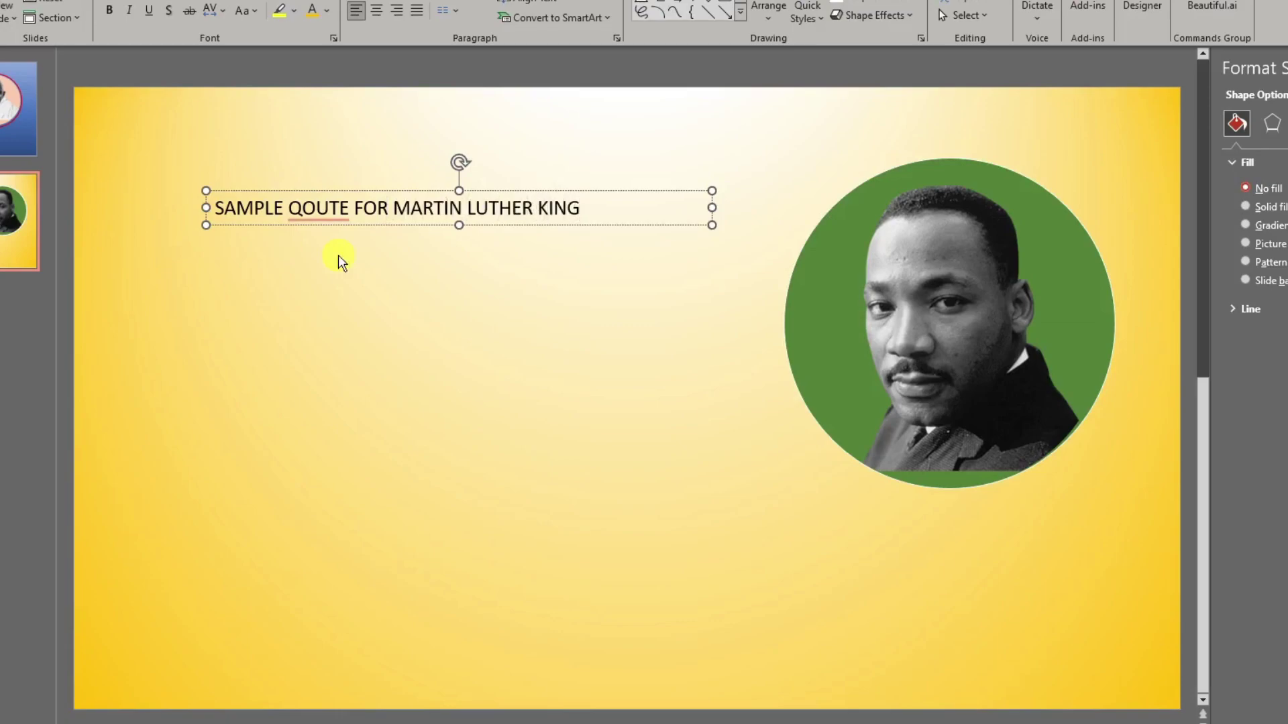
left_click(315, 208)
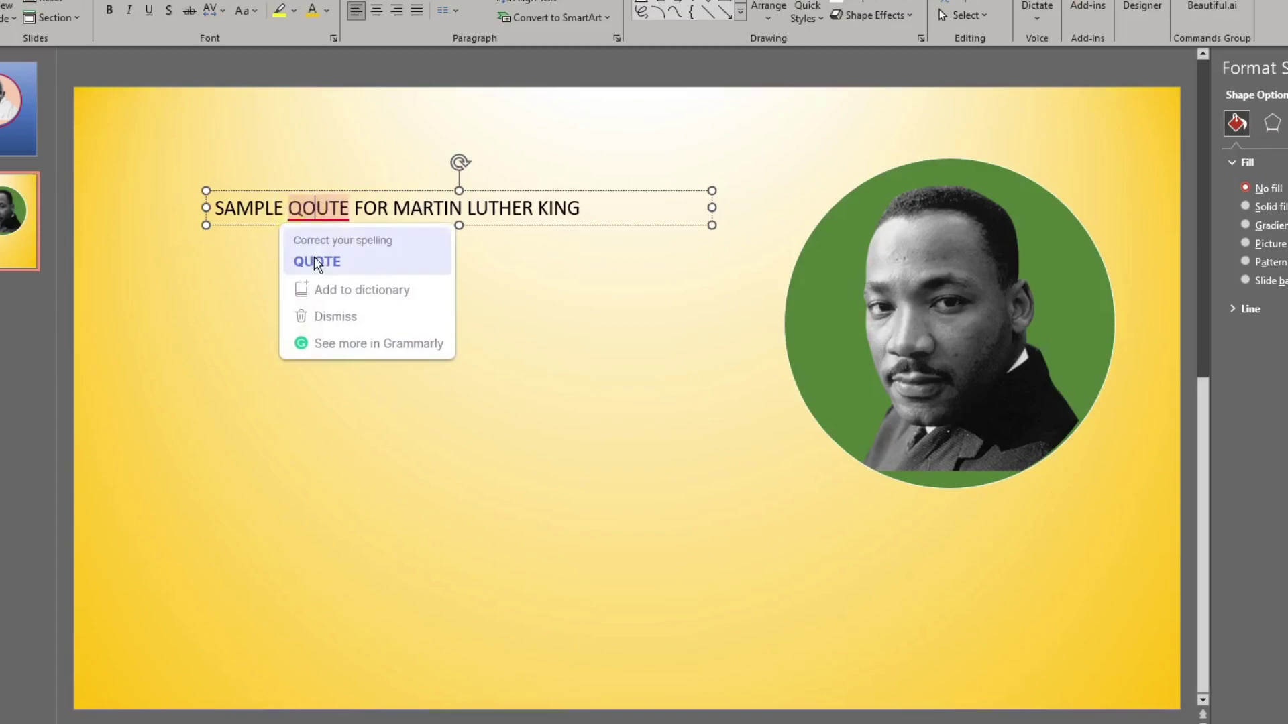
left_click(316, 262)
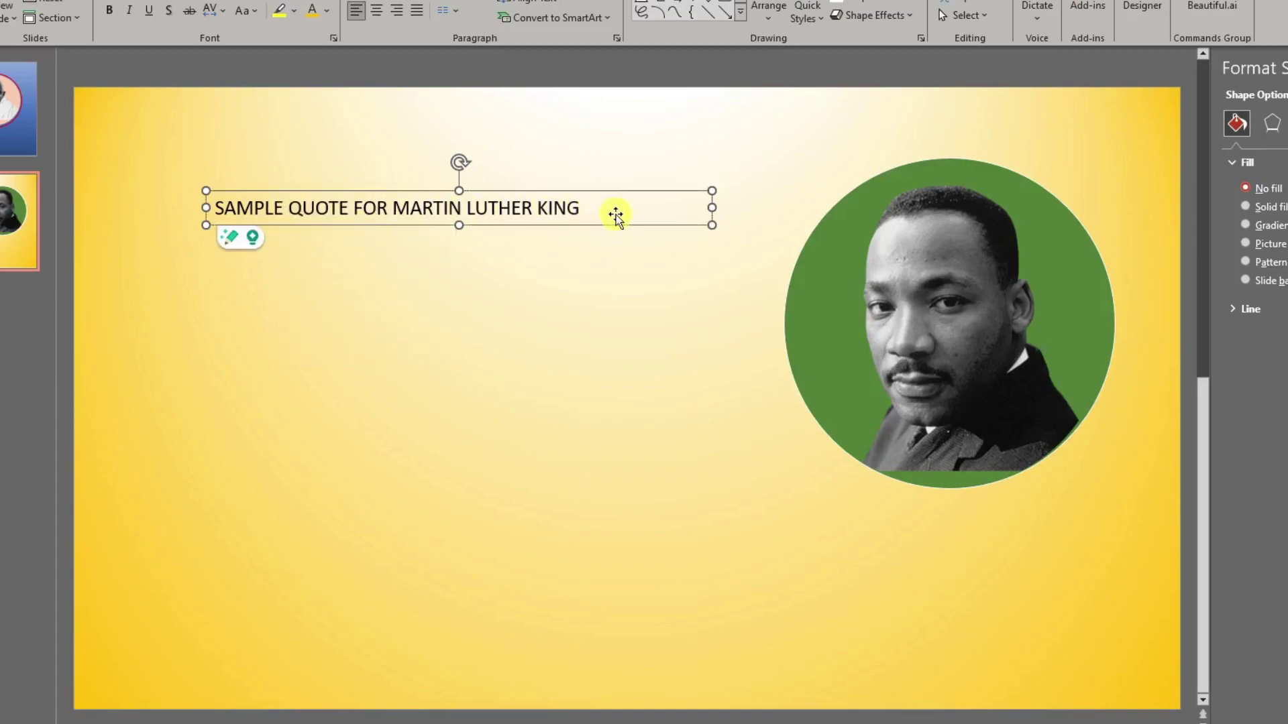
Narrow the quote text box and move it into place left of the portrait.
left_click_drag(708, 228, 602, 223)
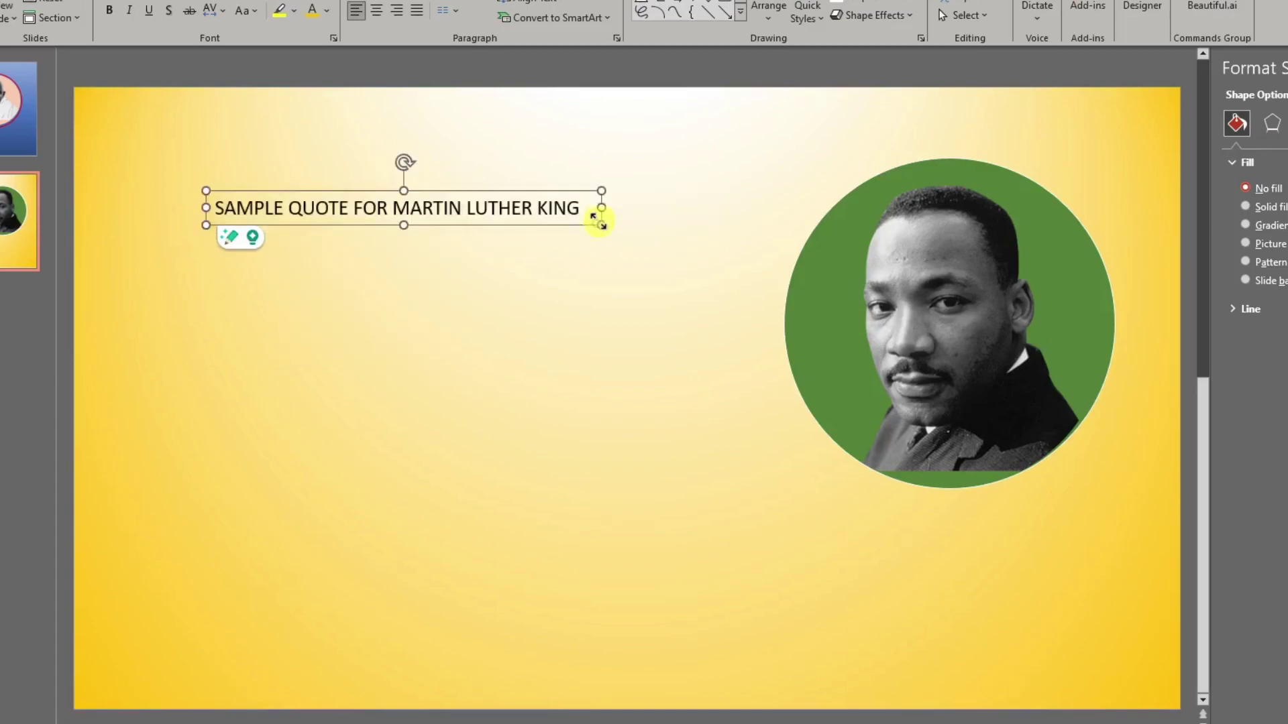
left_click_drag(472, 189, 522, 287)
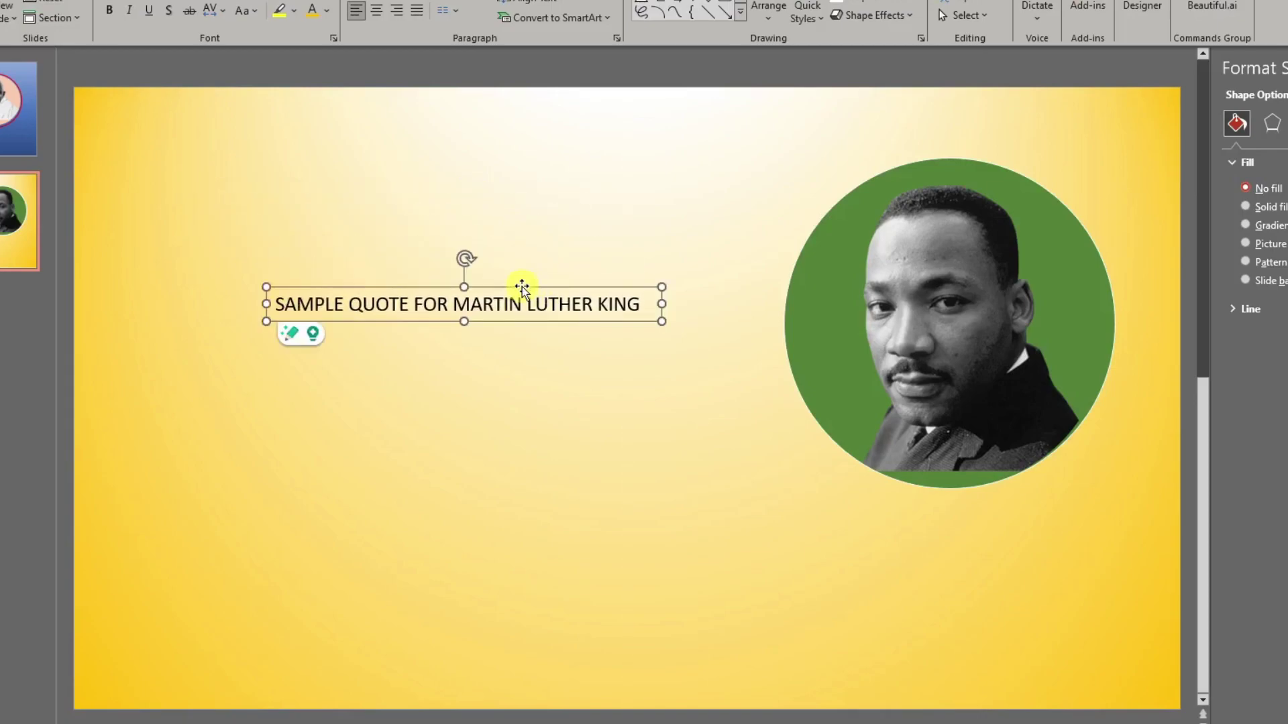
left_click(385, 333)
left_click(397, 303)
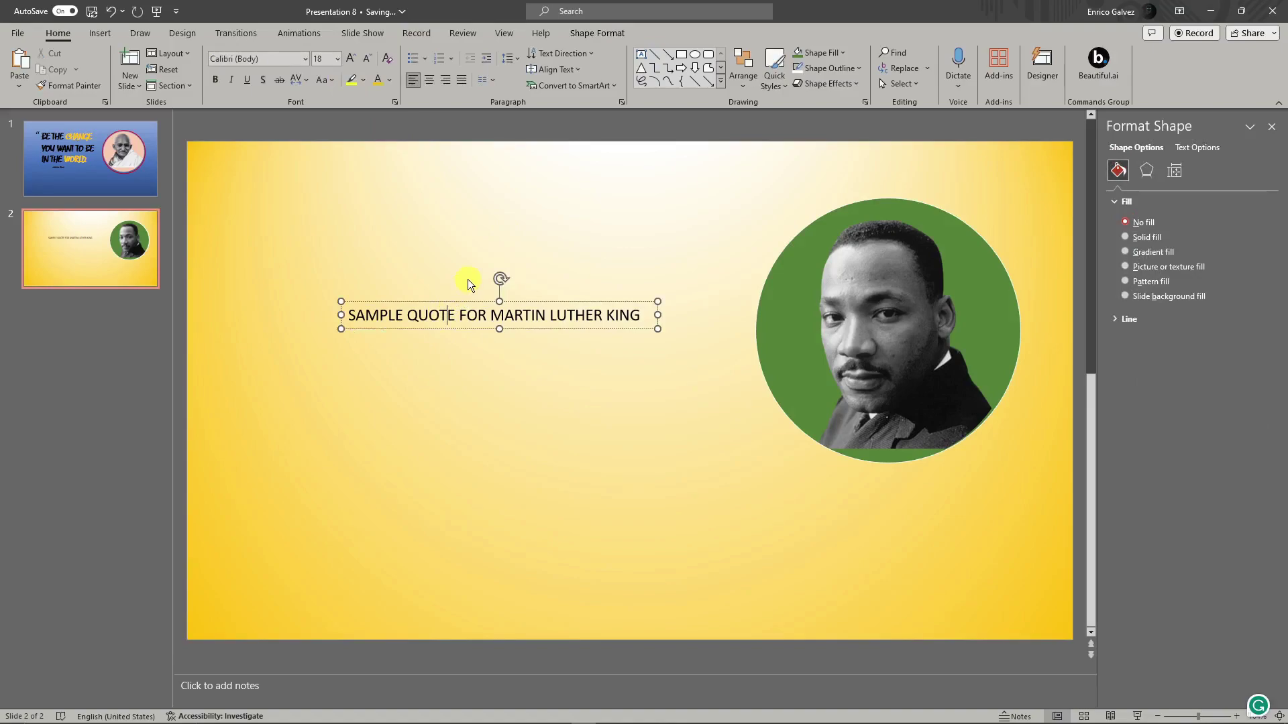
Set the whole quote text to 48 pt and bold, moving its box up and right.
key("ctrl+a")
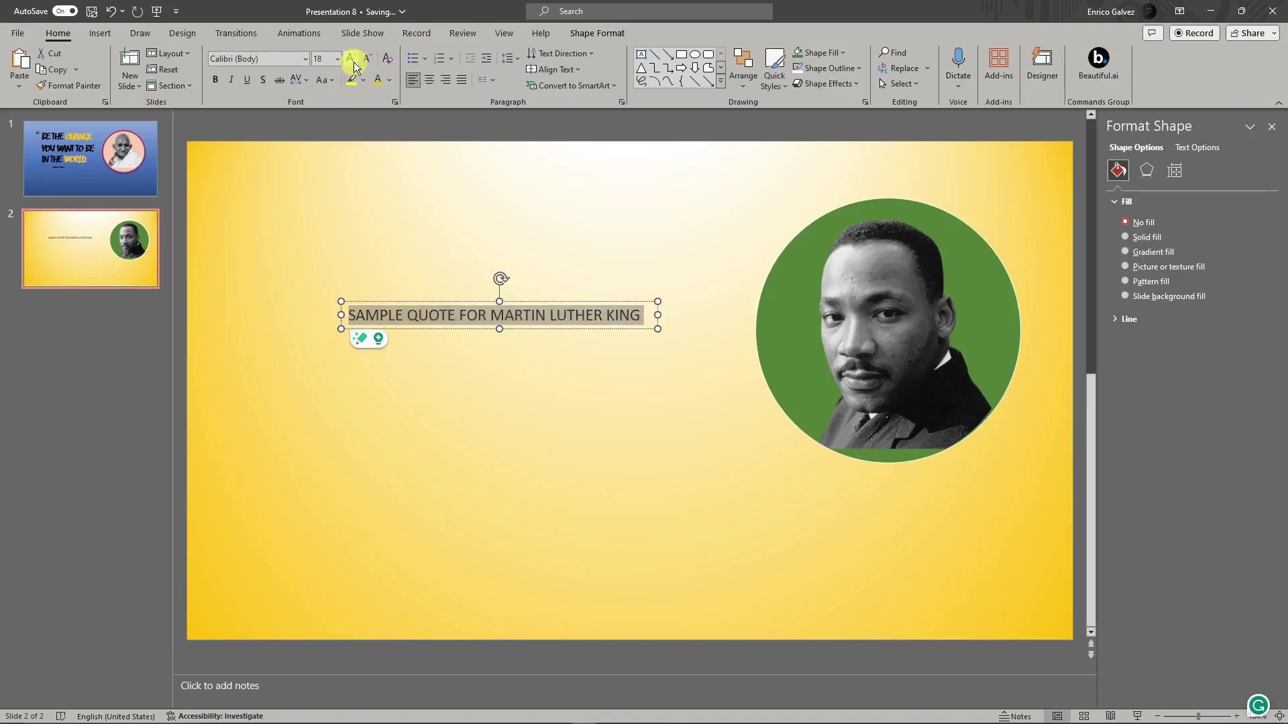
left_click(337, 58)
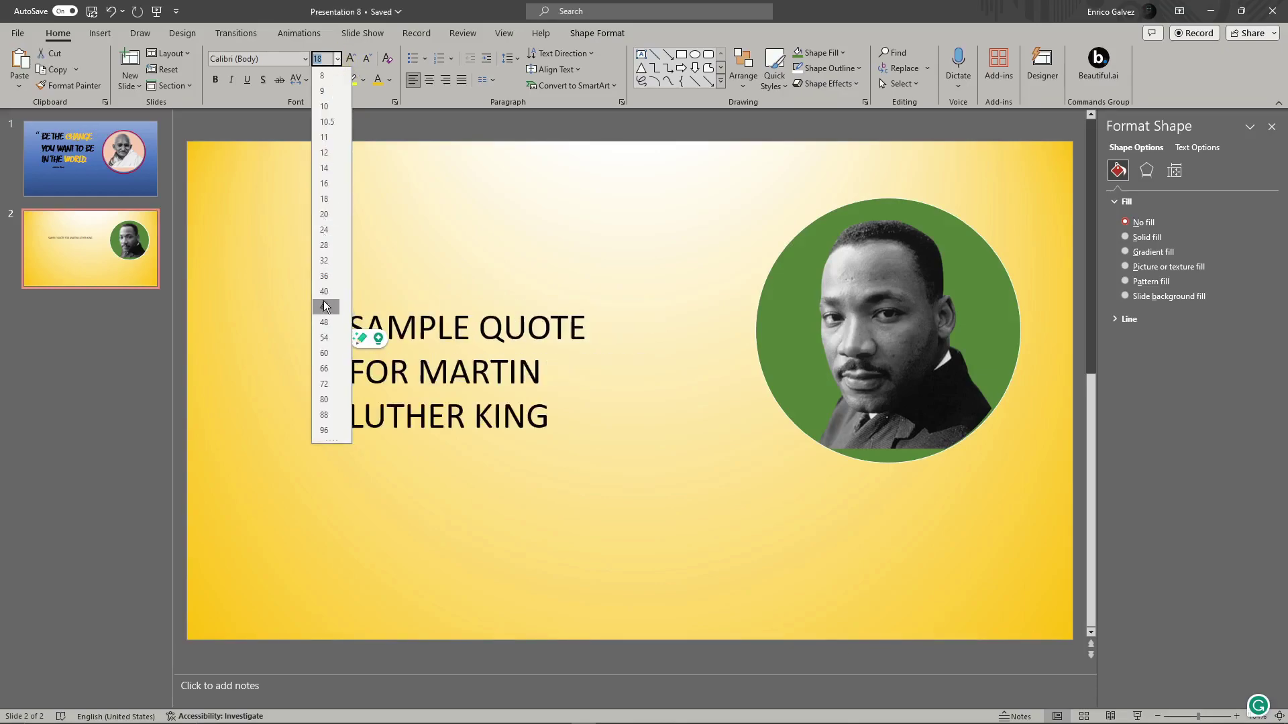
left_click(324, 322)
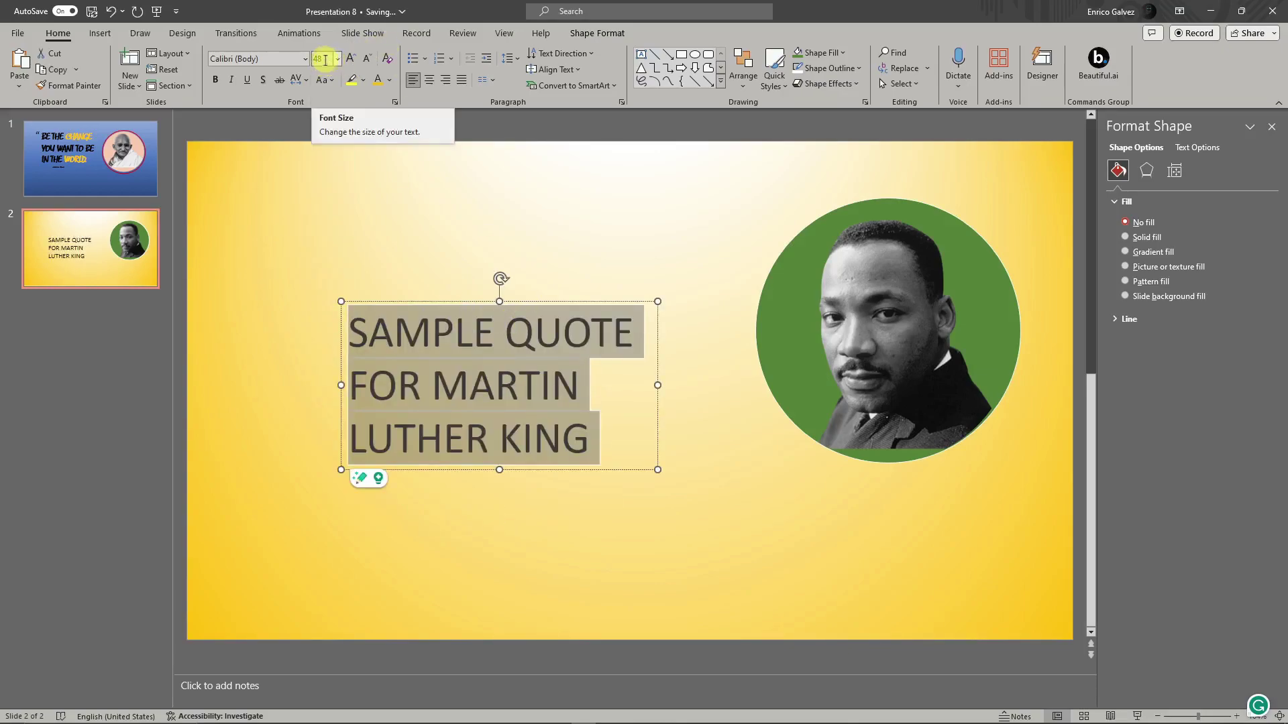
left_click_drag(582, 317, 600, 281)
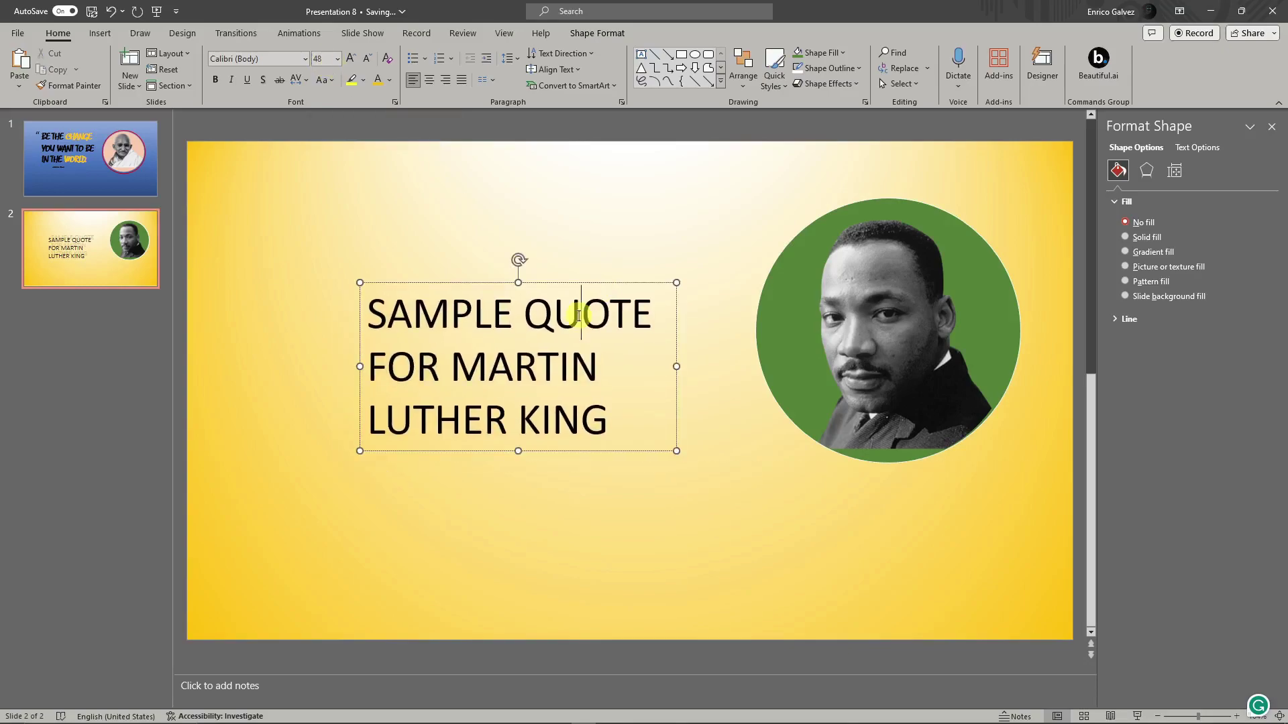
left_click(216, 79)
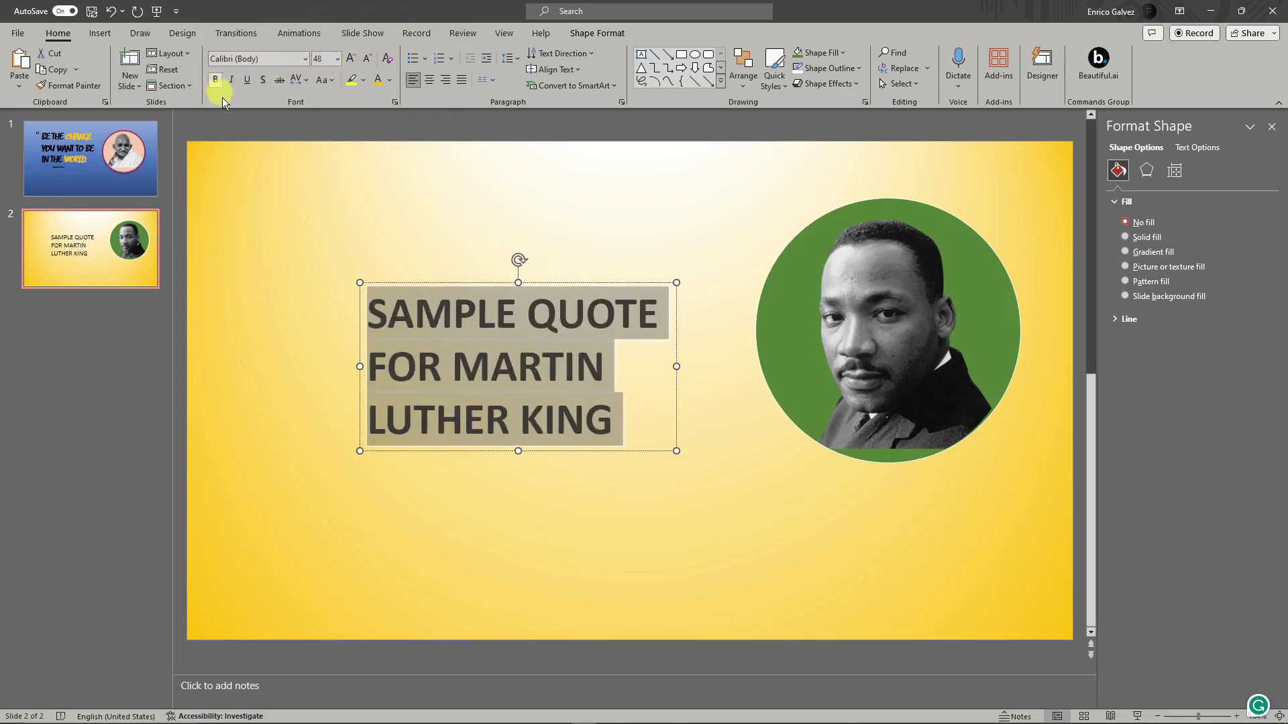
Keep the quote left-aligned and nudge its text box slightly up.
left_click(428, 81)
left_click(418, 84)
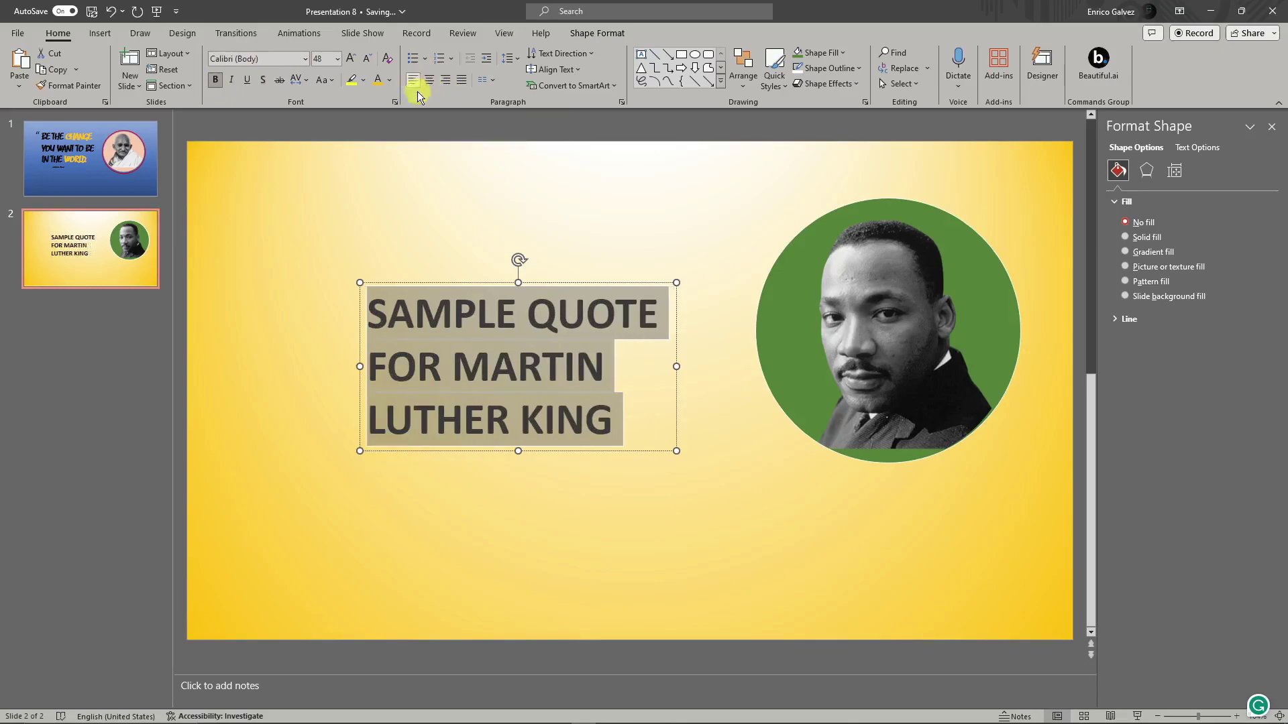
left_click(691, 456)
left_click(716, 453)
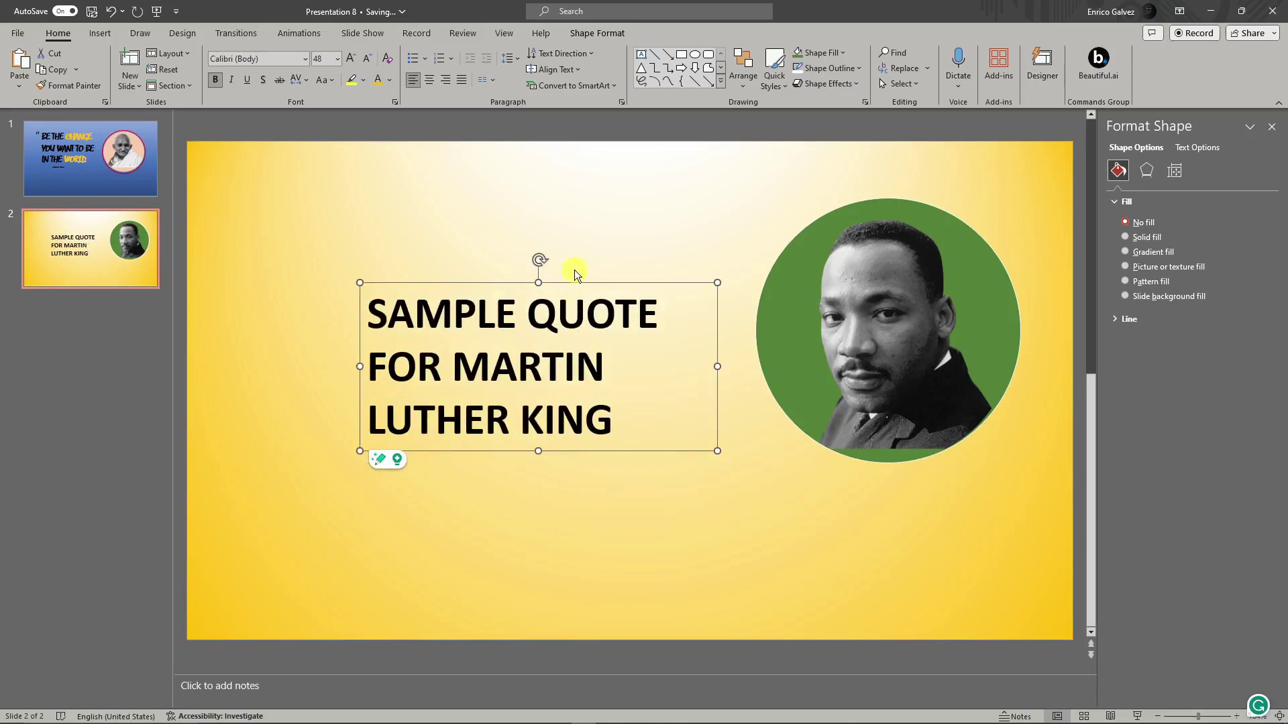
left_click_drag(586, 272, 589, 264)
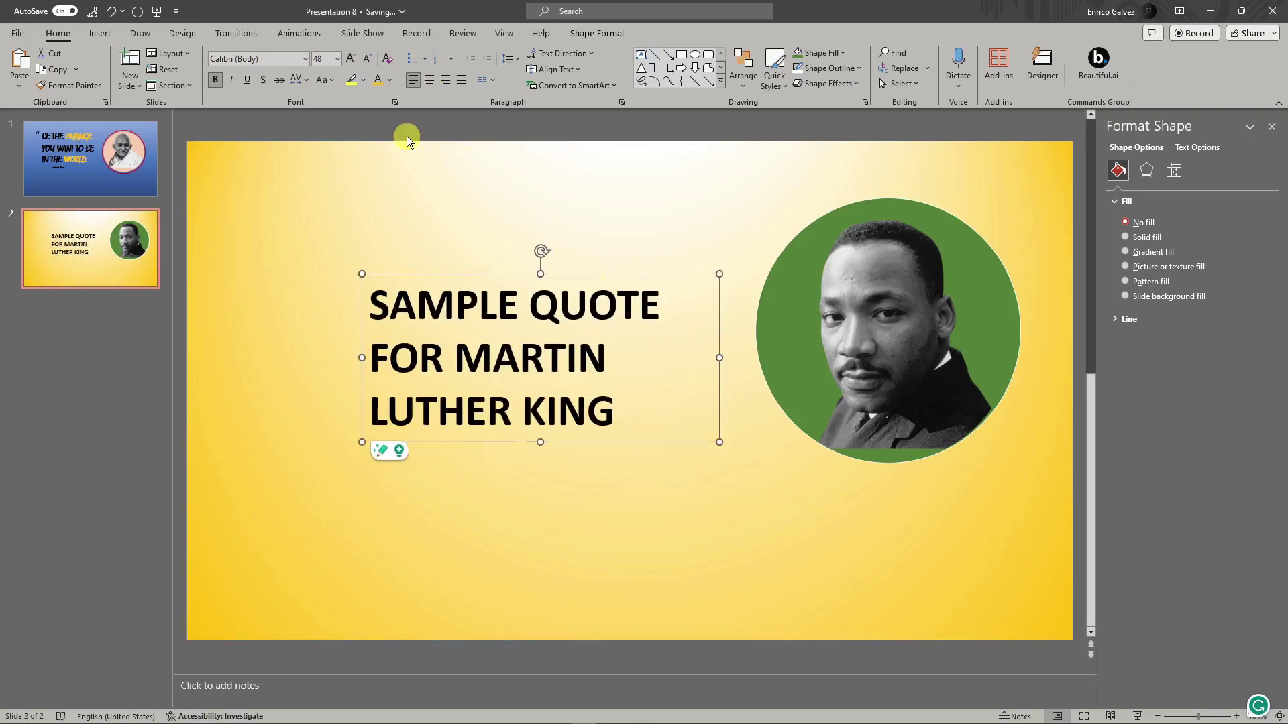
left_click(543, 359)
Colour MARTIN red and LUTHER KING blue-gray in the quote.
left_click_drag(584, 356, 455, 357)
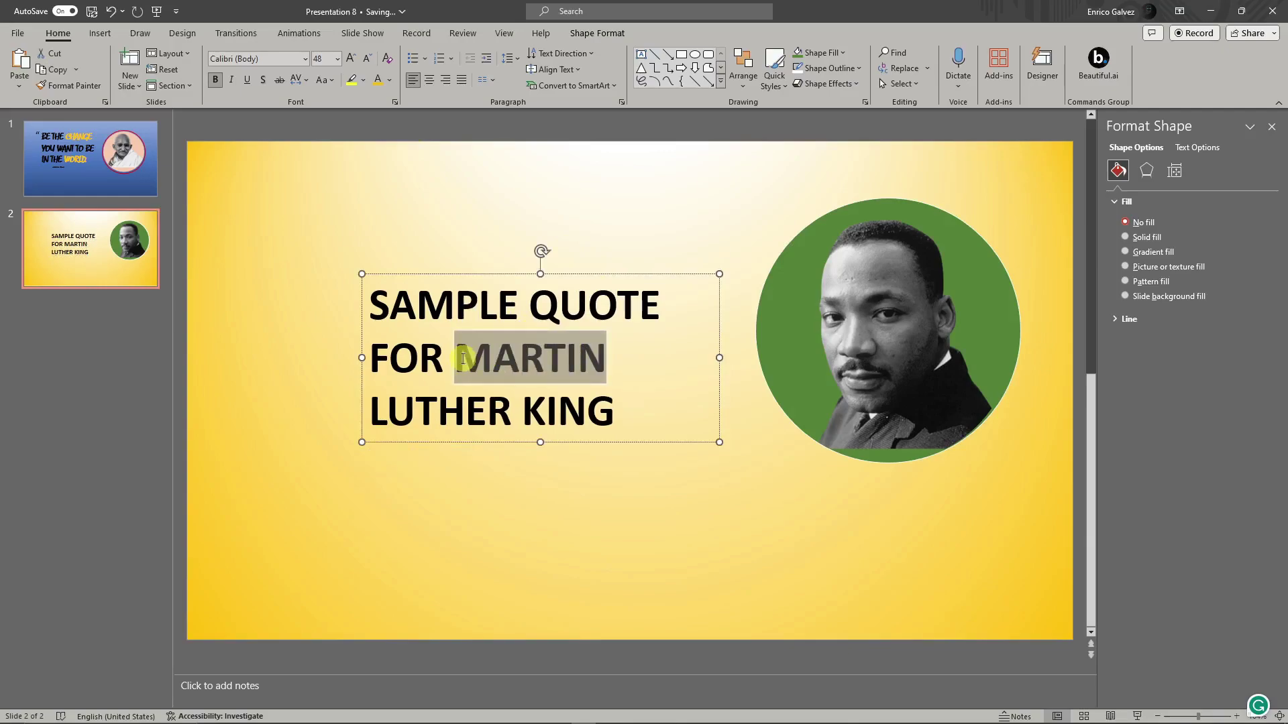
left_click(389, 79)
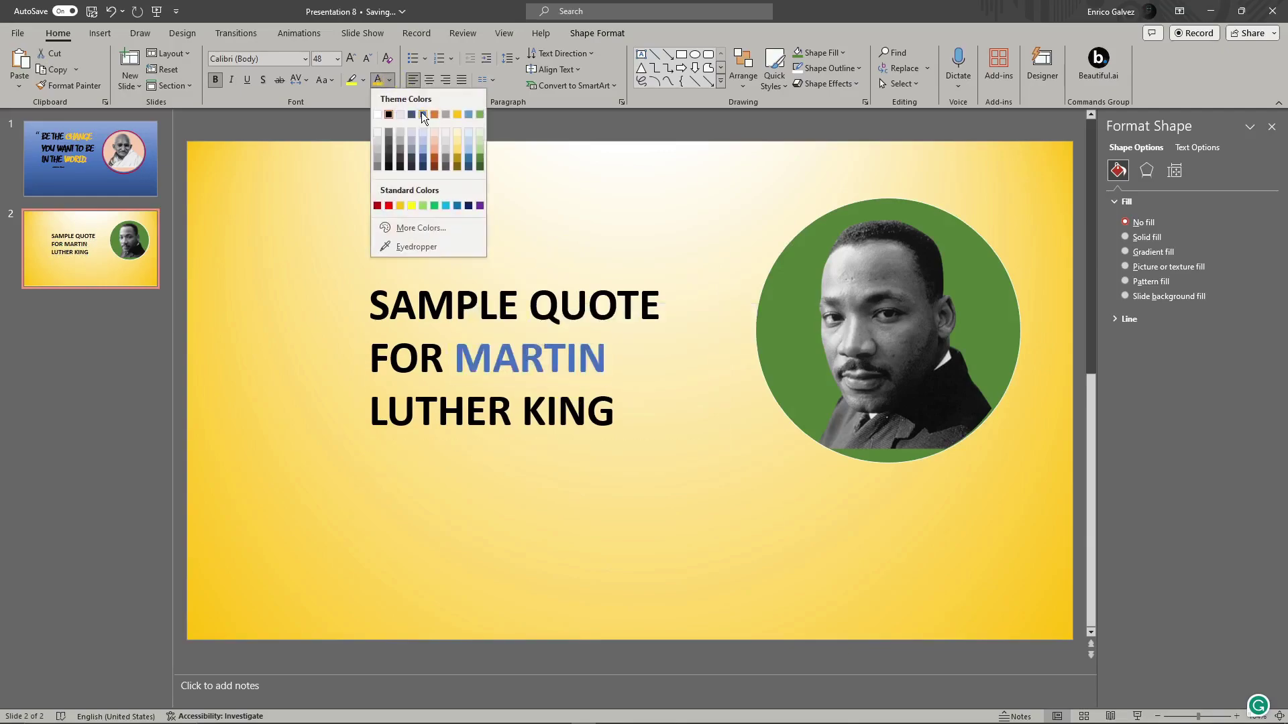
left_click(388, 207)
left_click_drag(371, 410, 612, 411)
left_click(389, 80)
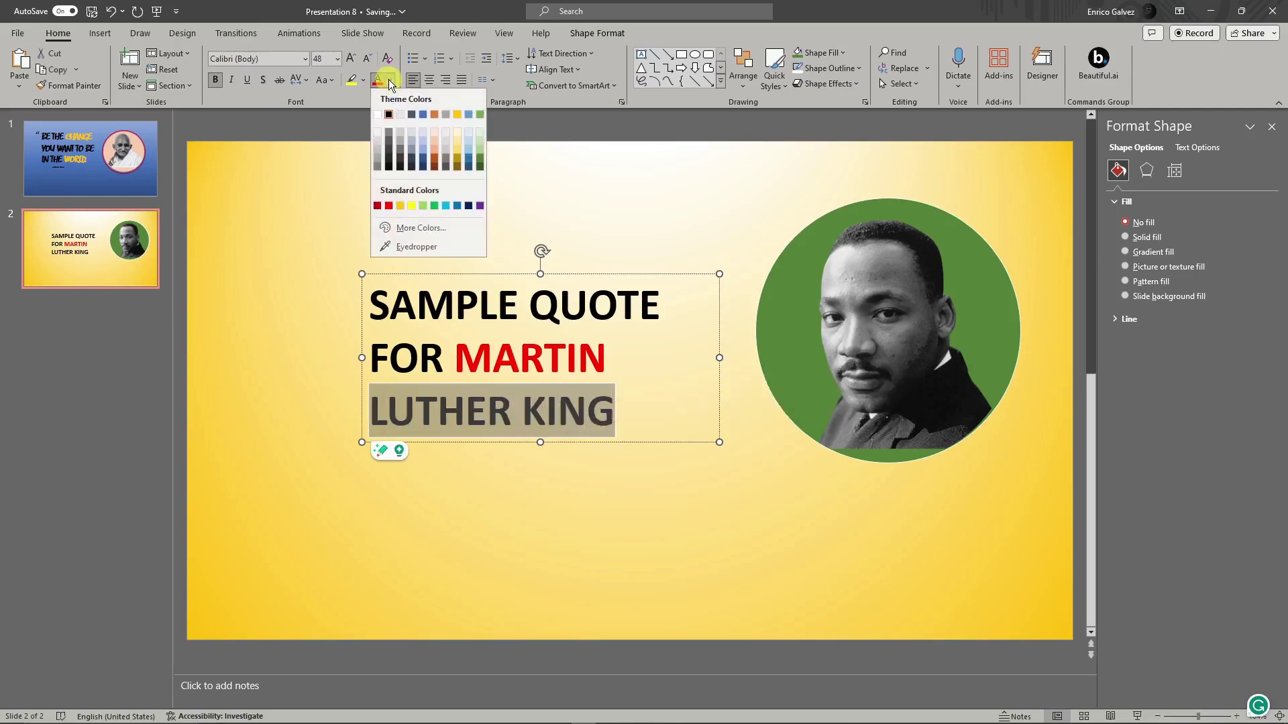
left_click(419, 115)
Shift the quote text box slightly right and down.
left_click(674, 501)
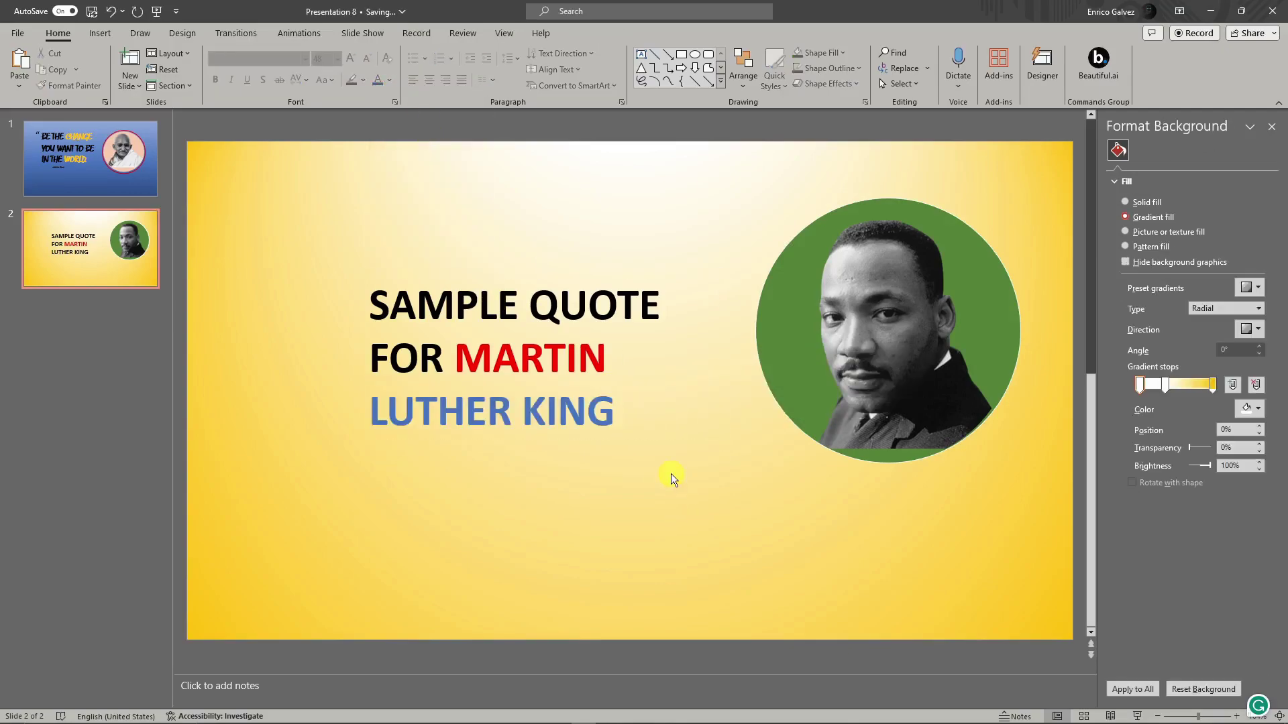
left_click(606, 358)
left_click_drag(621, 272, 649, 275)
left_click(383, 228)
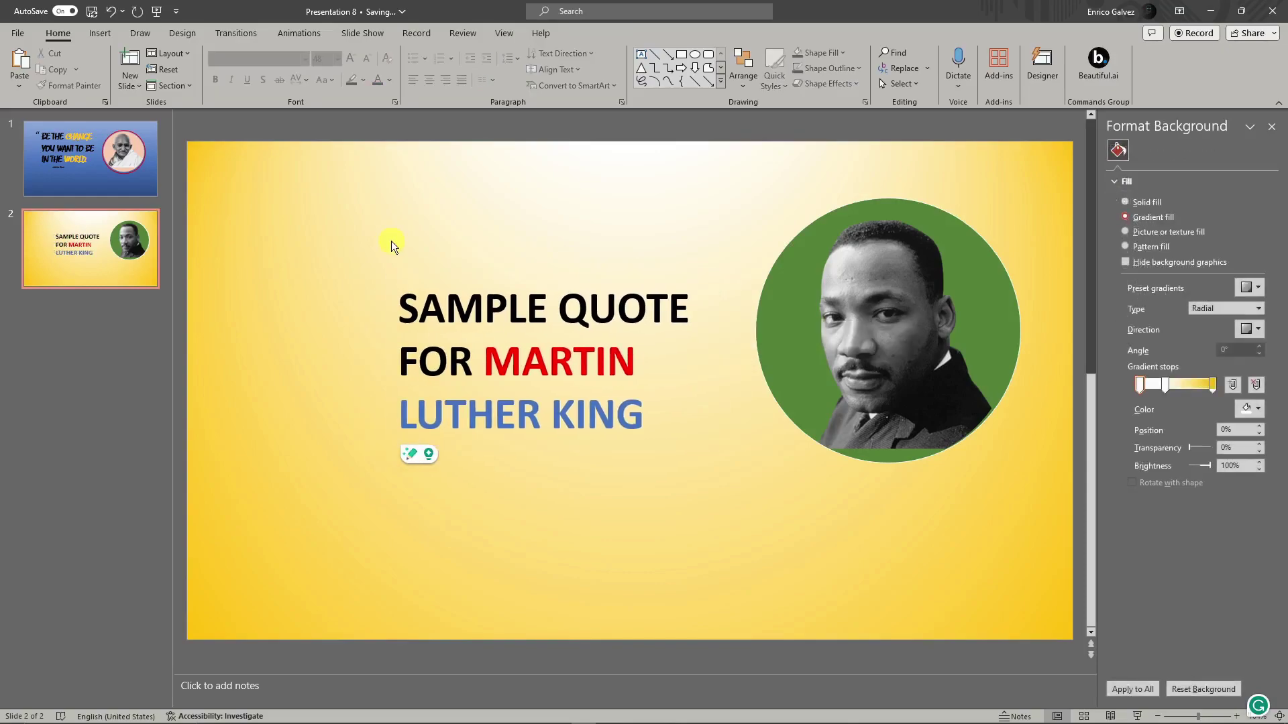
left_click(98, 33)
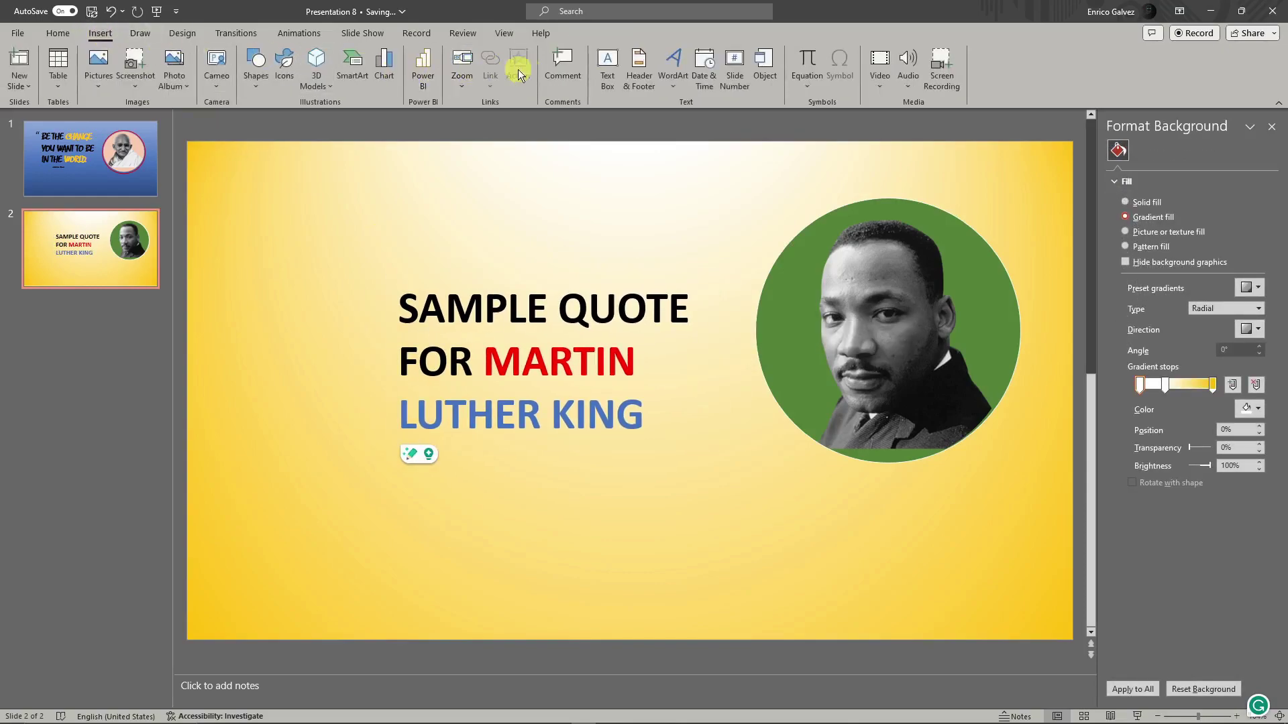
Add a small text box containing an opening quotation mark “ near the quote.
left_click(601, 65)
left_click_drag(313, 217, 373, 280)
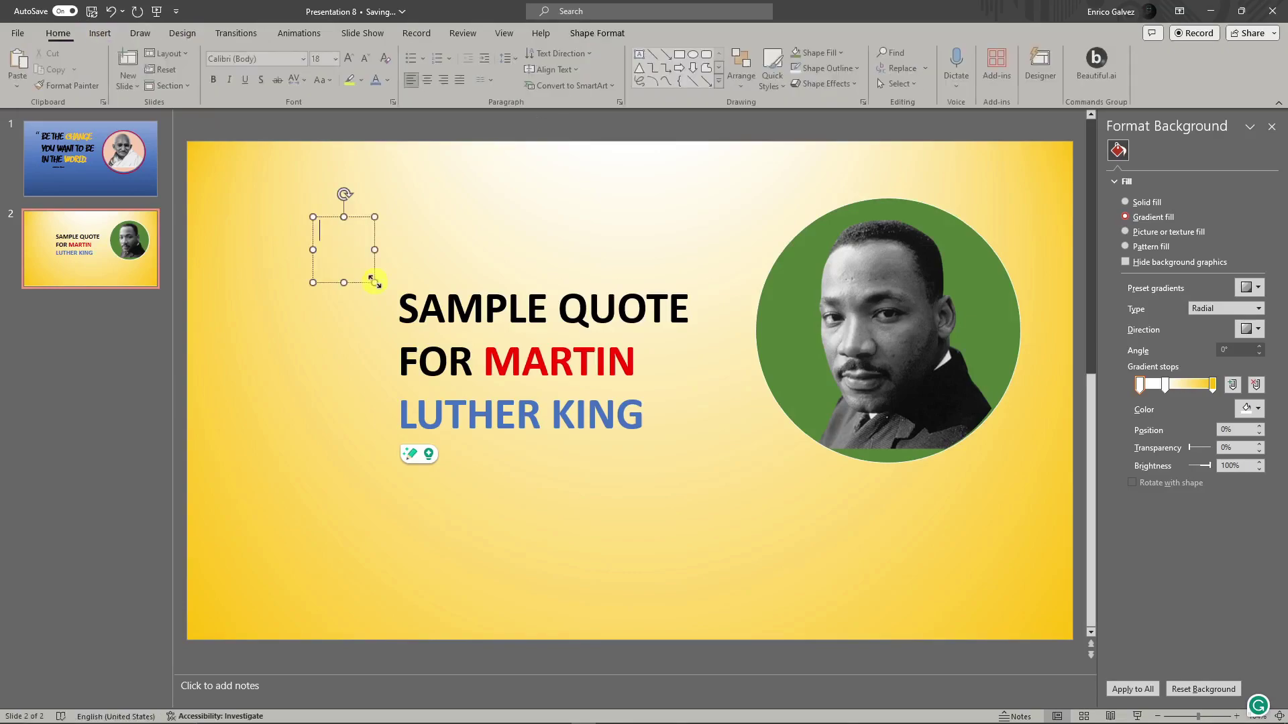
type("“")
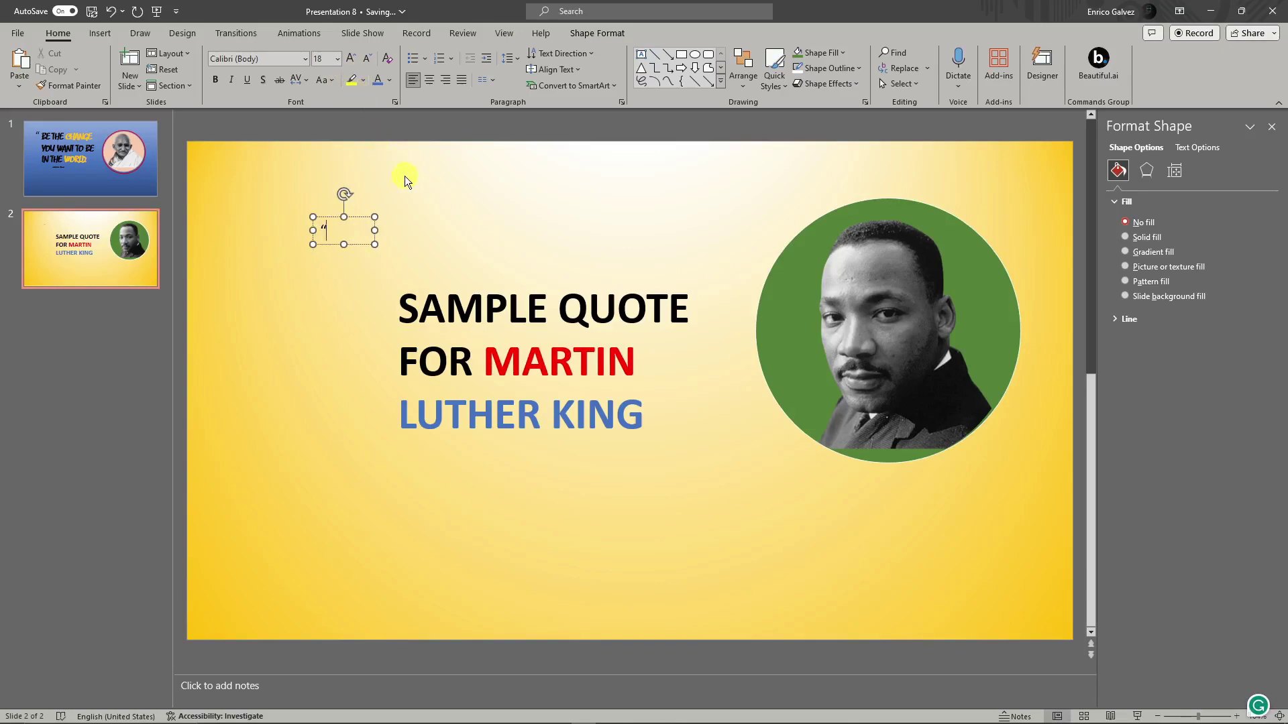
left_click_drag(326, 223, 361, 255)
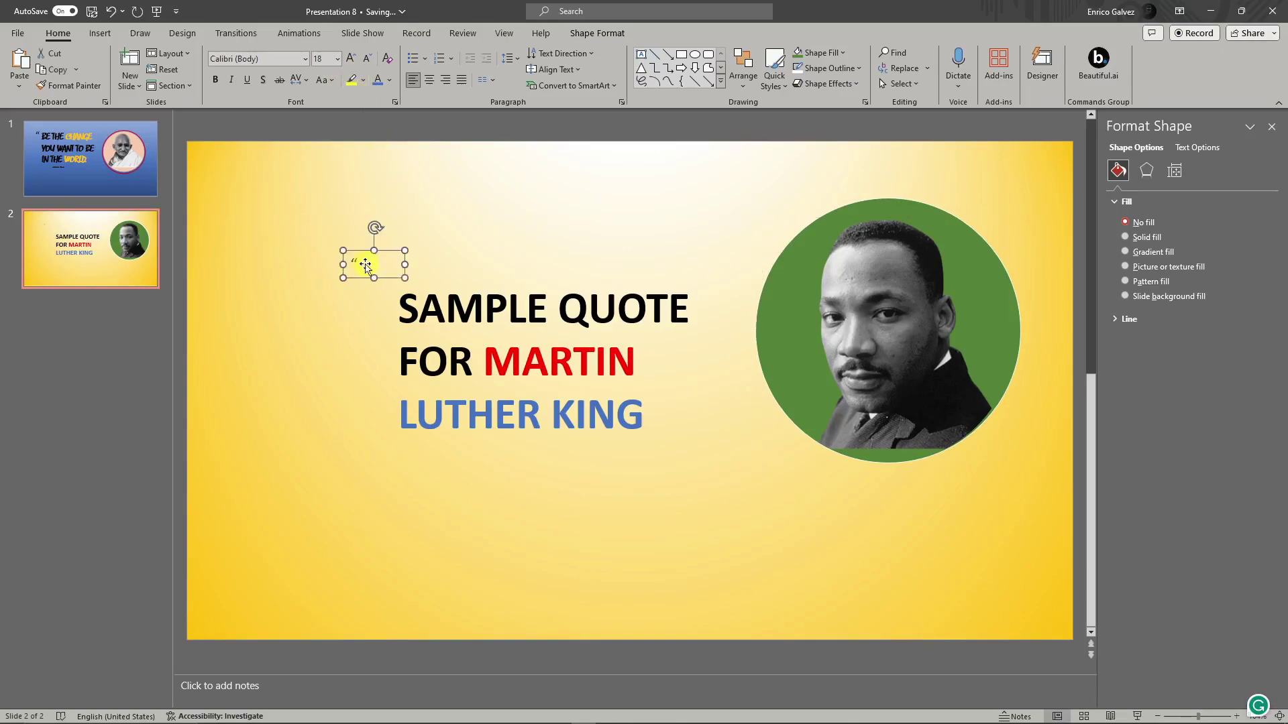
key("ctrl+a")
left_click(319, 211)
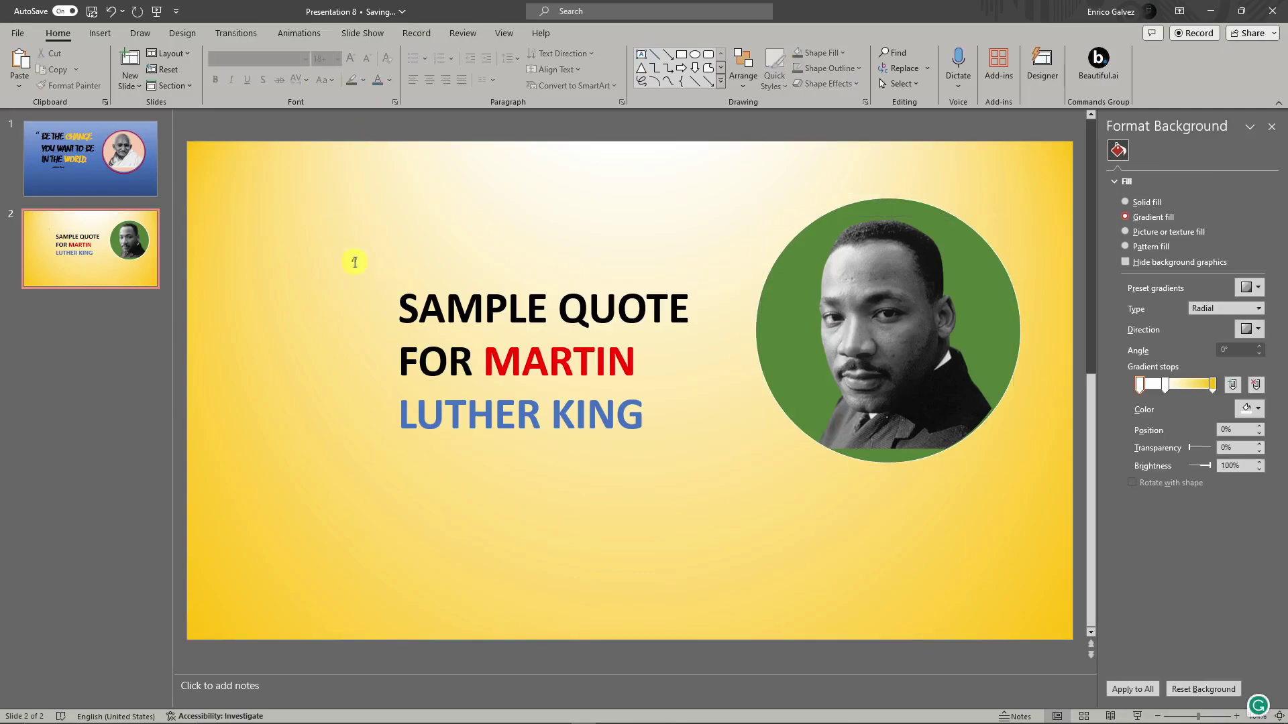
left_click(351, 261)
left_click_drag(356, 263, 330, 262)
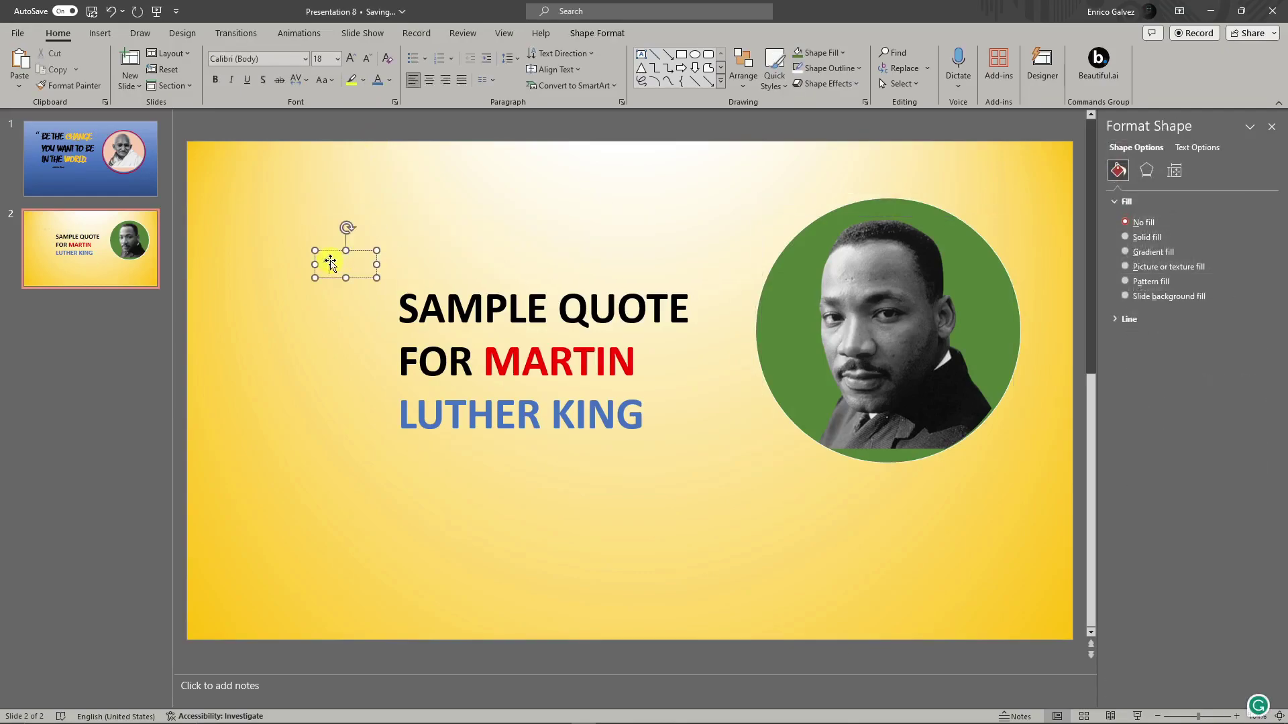
Enlarge the quotation mark step by step with Increase Font Size.
left_click(351, 59)
left_click(350, 59)
left_click(353, 59)
left_click(353, 59)
left_click(353, 59)
left_click(353, 59)
double_click(351, 58)
left_click(350, 58)
double_click(351, 59)
left_click(351, 58)
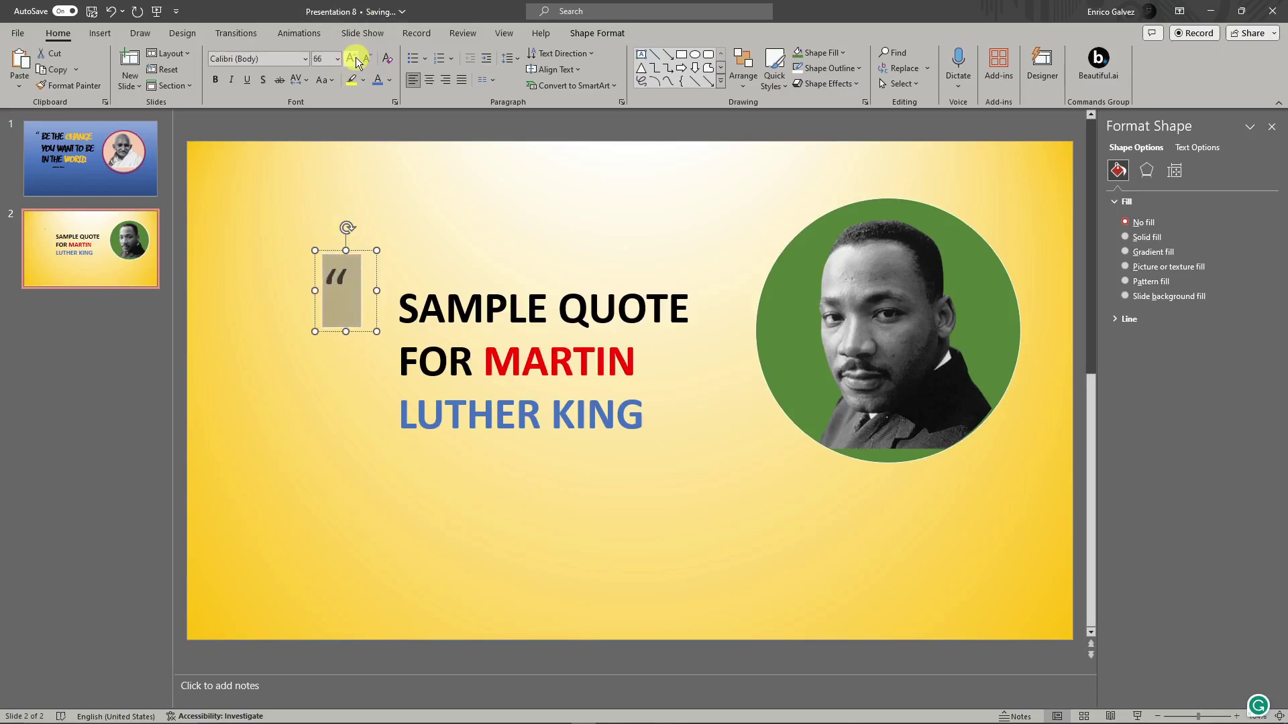
double_click(351, 58)
left_click(351, 58)
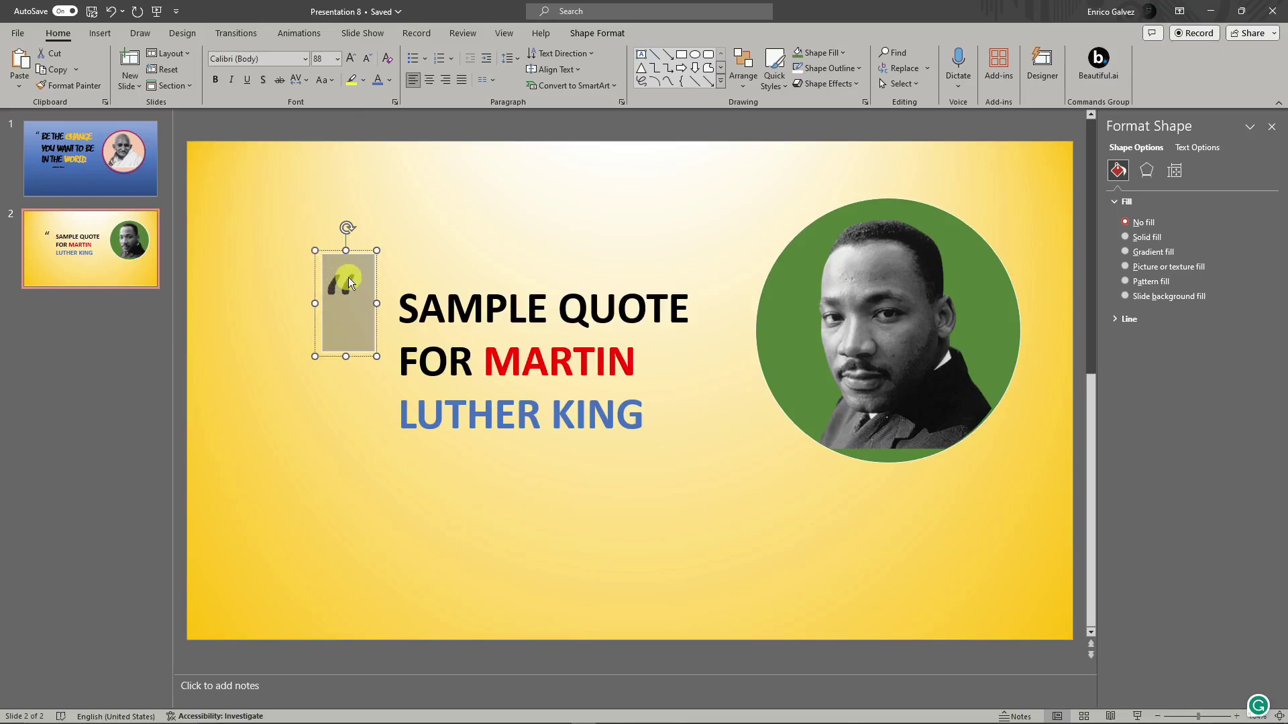
Set the quotation mark's font to Aptos Black and place it just left of SAMPLE QUOTE.
left_click(304, 59)
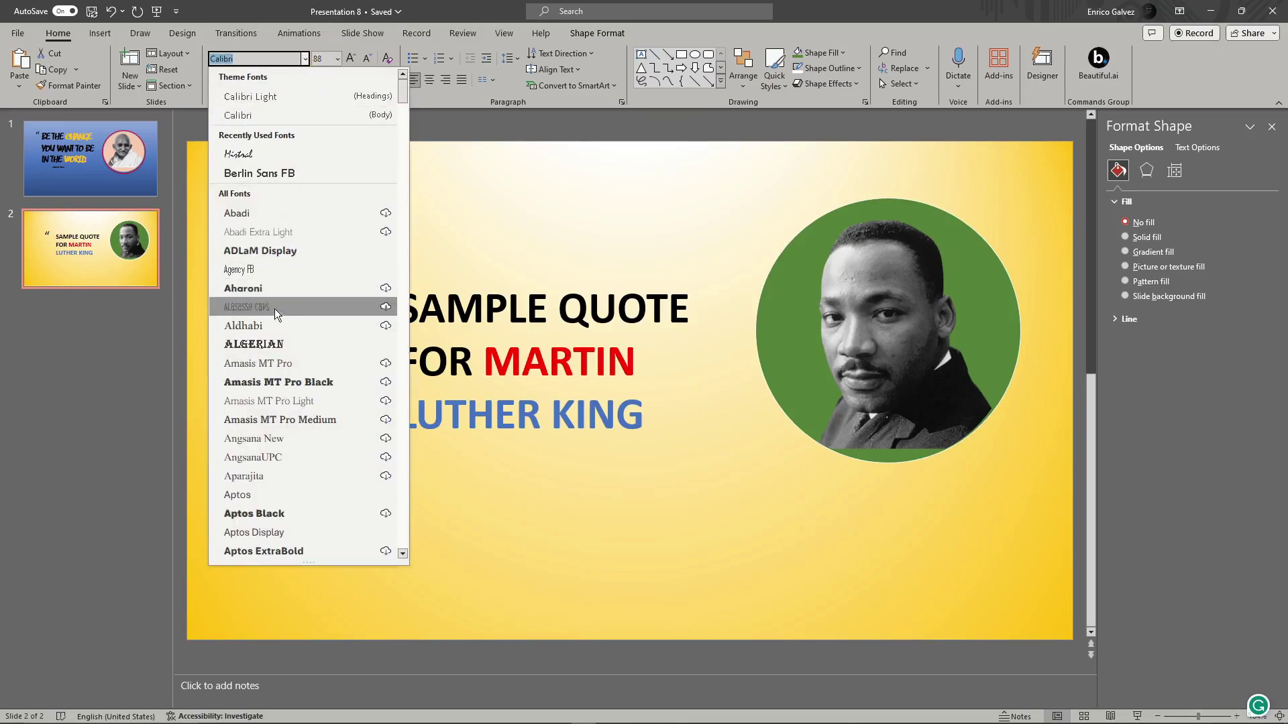
scroll(298, 456, "down", 3)
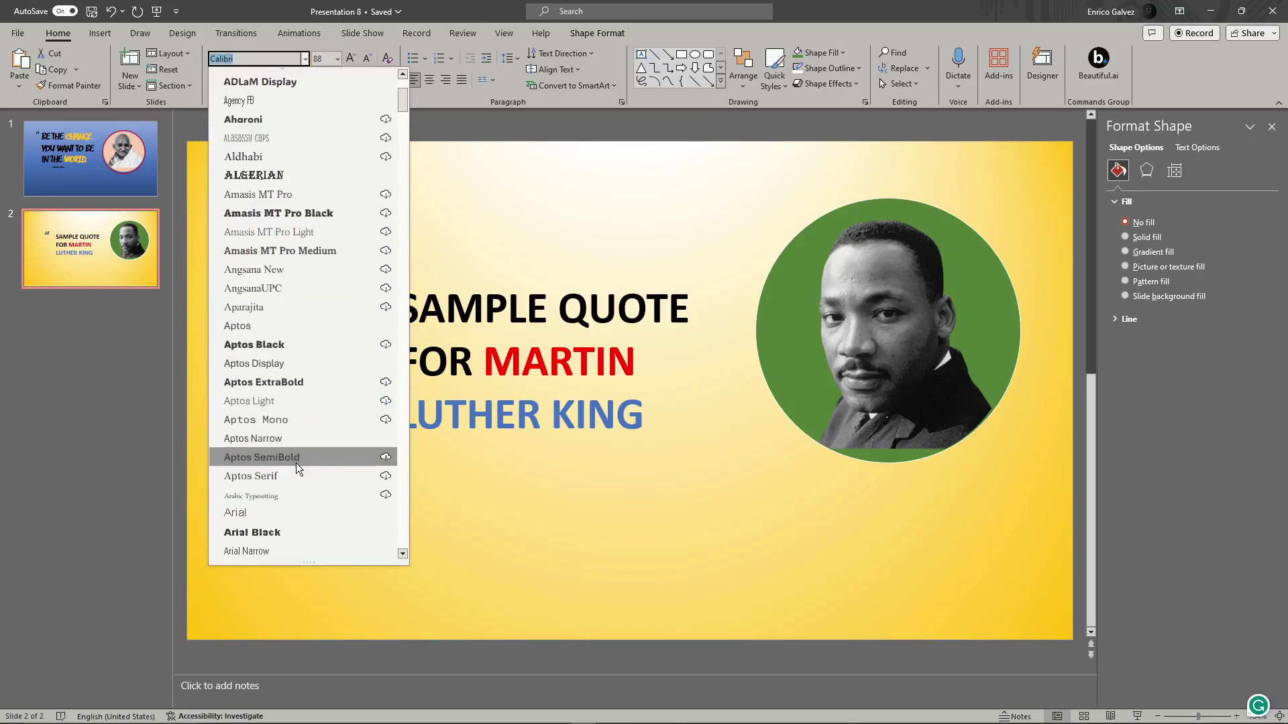
left_click(293, 346)
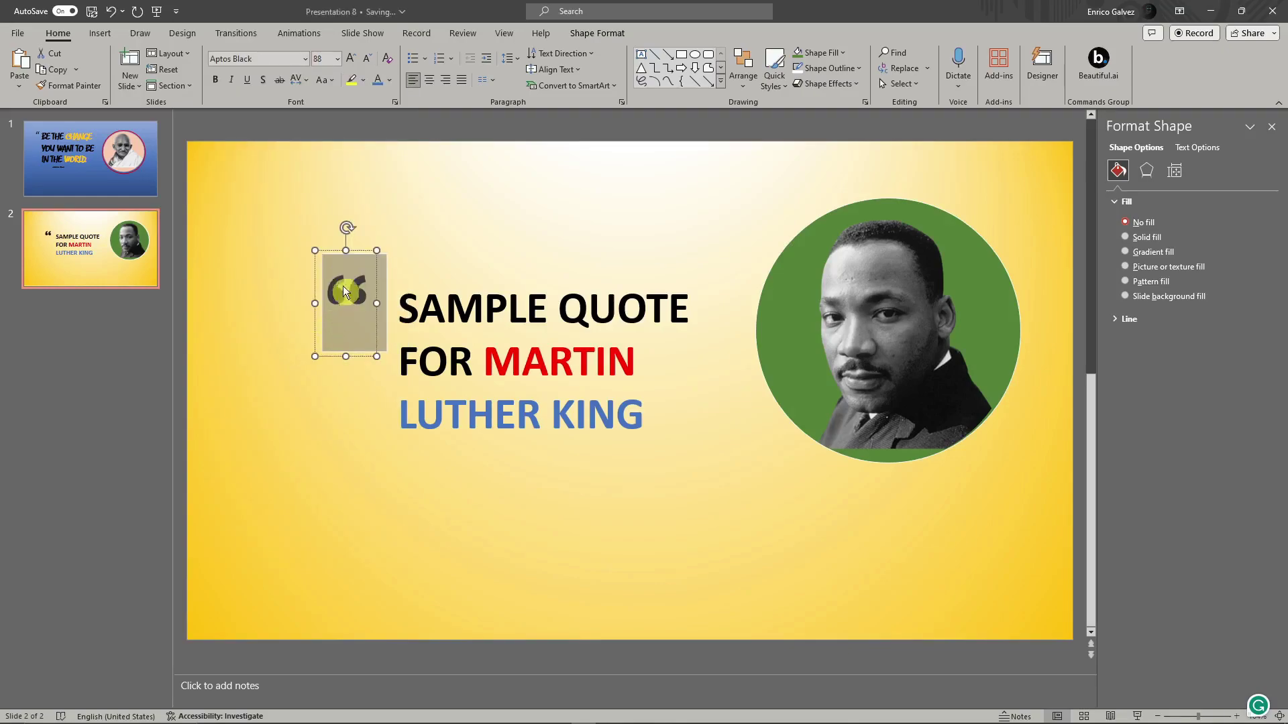
left_click_drag(358, 253, 385, 242)
left_click(721, 571)
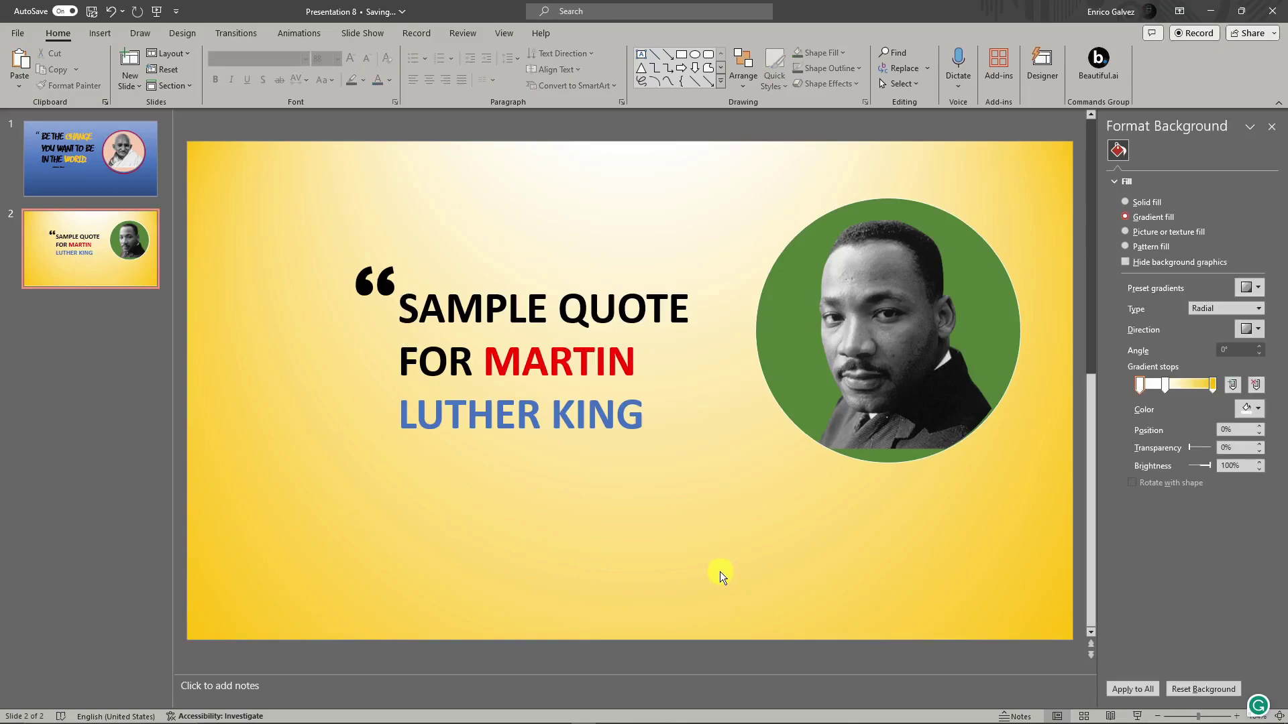
Add a '-Mr. King.' attribution text box below LUTHER KING.
left_click(99, 33)
left_click(607, 64)
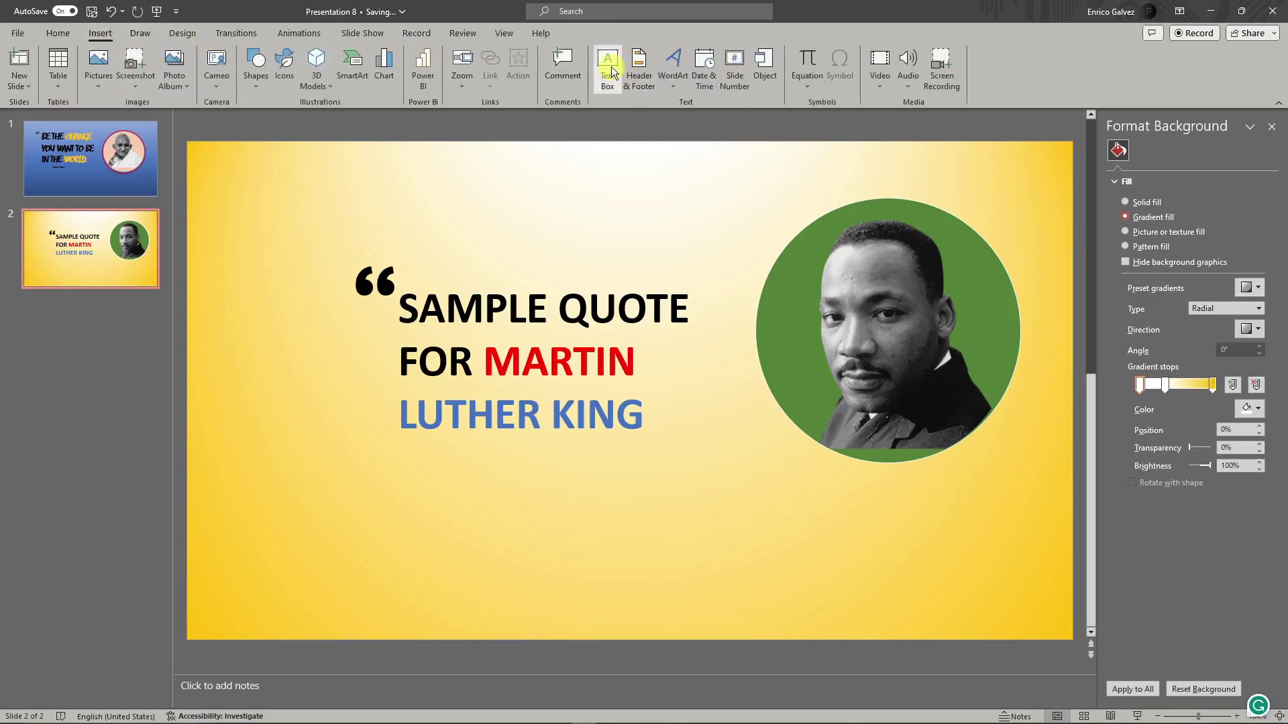
left_click_drag(396, 458, 604, 486)
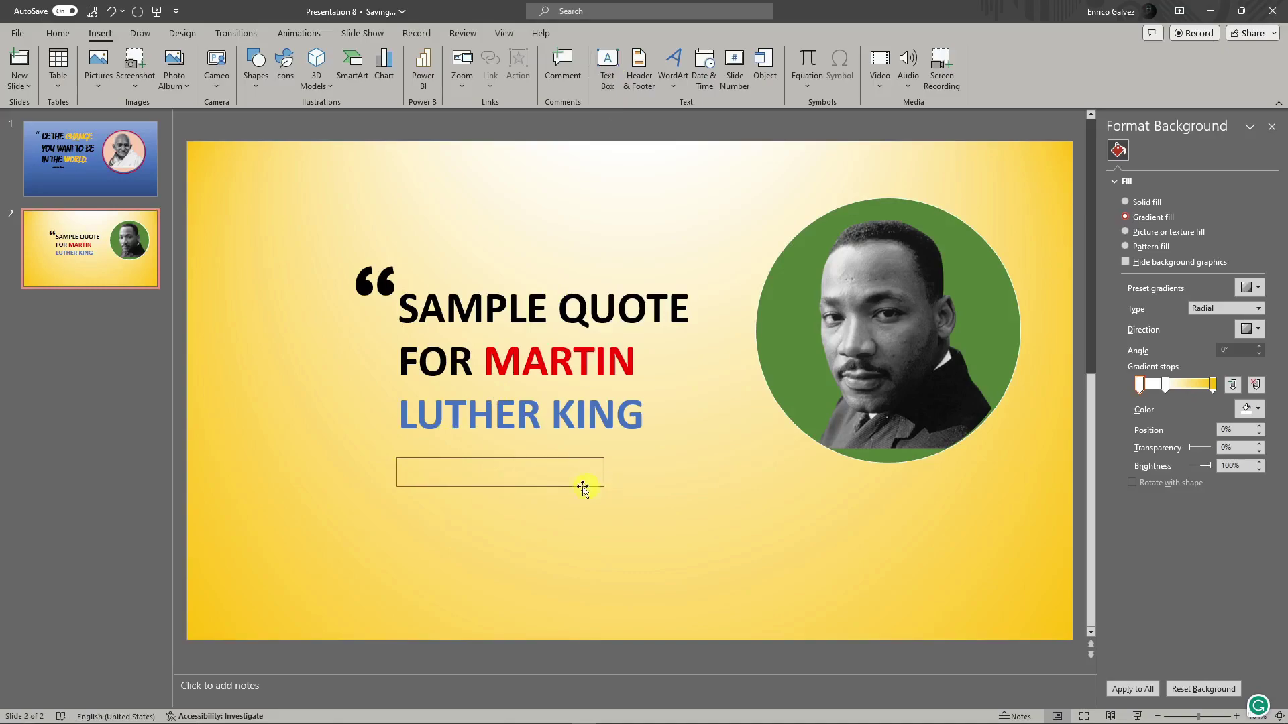
type("-<ar")
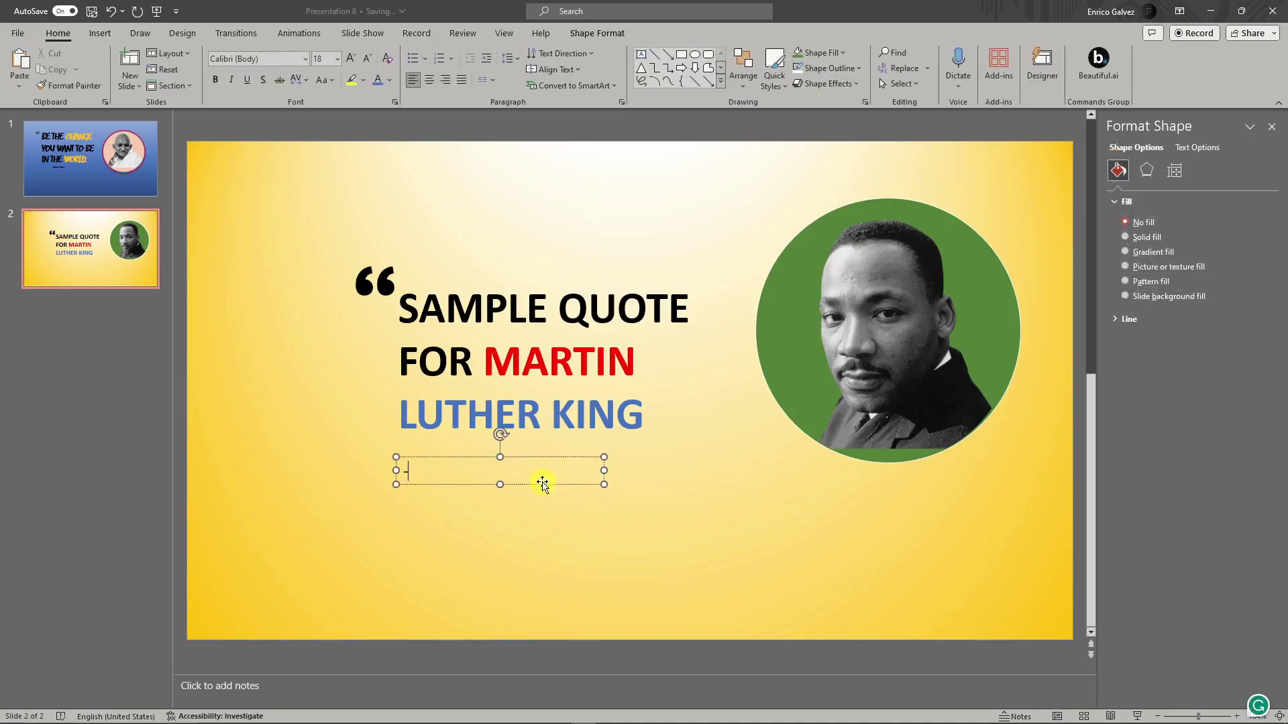
key("BackSpace")
type("Mr King")
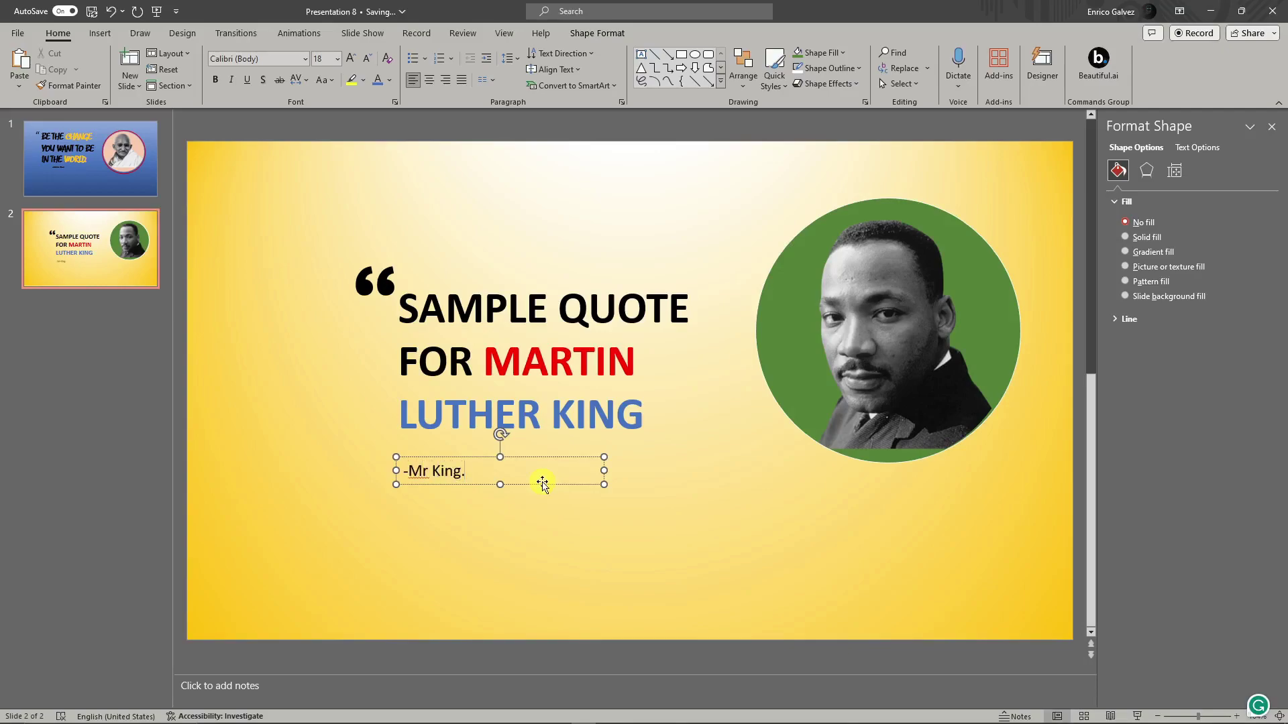
type(".")
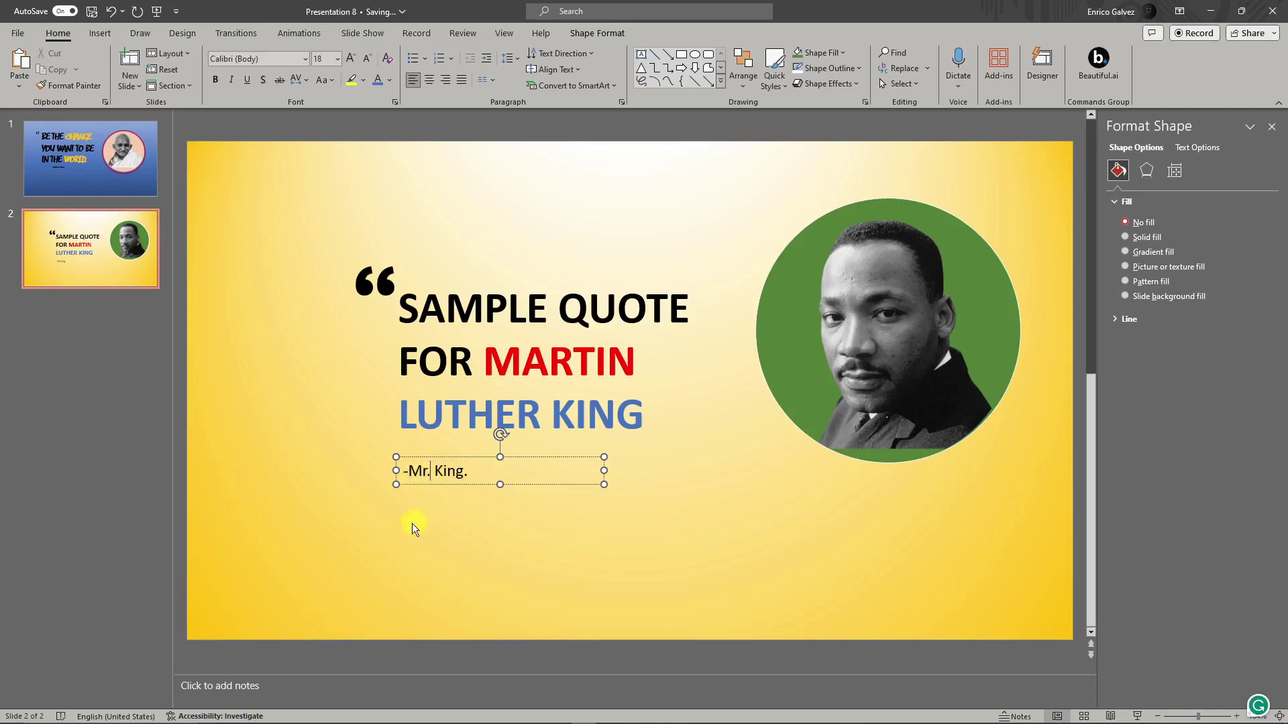
left_click(416, 525)
mouse_move(472, 473)
left_mouse_down()
mouse_move(405, 471)
mouse_move(509, 492)
mouse_move(523, 482)
mouse_move(462, 481)
left_mouse_up()
key("Escape")
Make the attribution italic and move it up and right under the quote.
left_click(525, 480)
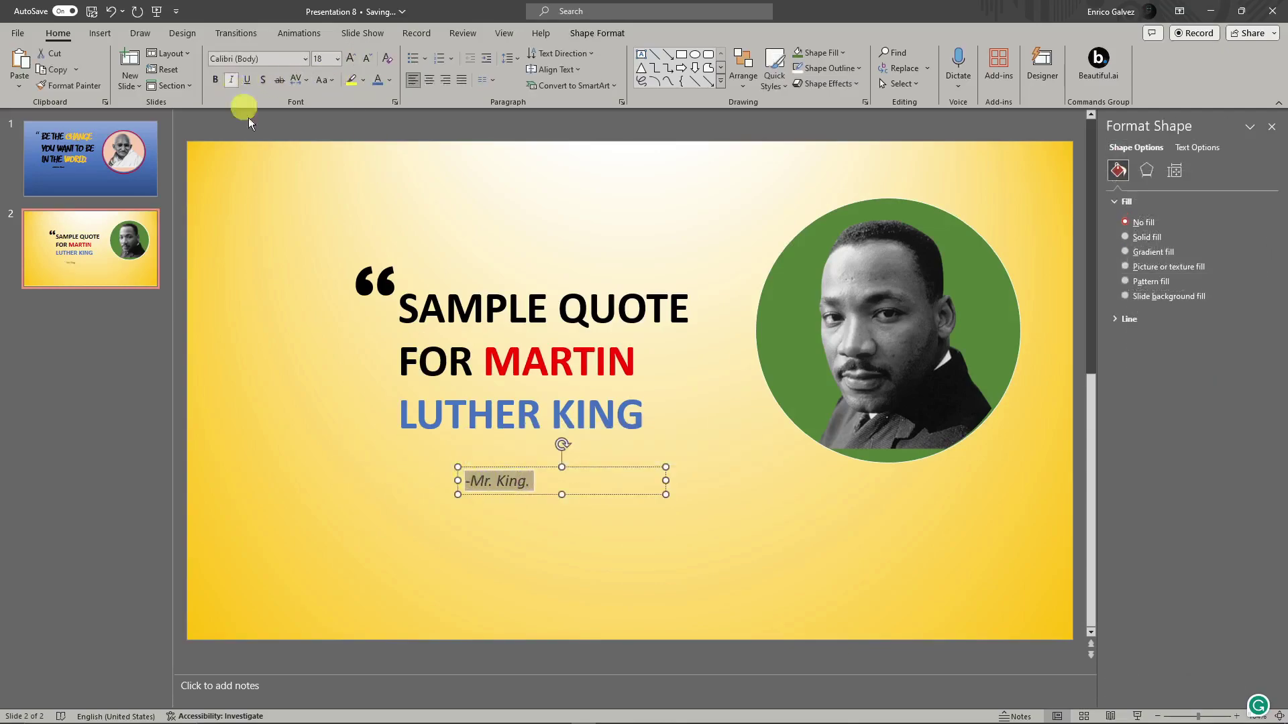
left_click(232, 80)
left_click(512, 502)
left_click(521, 466)
left_click_drag(521, 466, 534, 448)
left_click(320, 332)
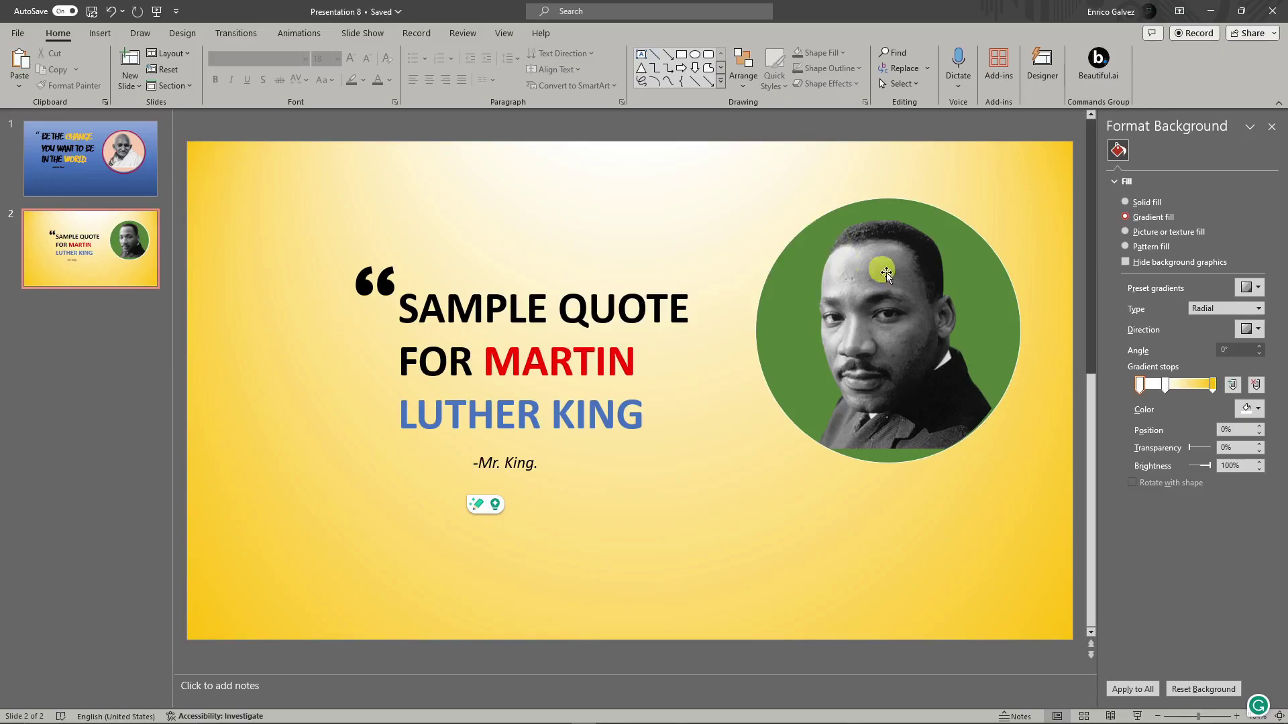
Select the MLK slide's photo, quote-mark box and quote text in turn, then deselect.
left_click(903, 274)
left_click(874, 197)
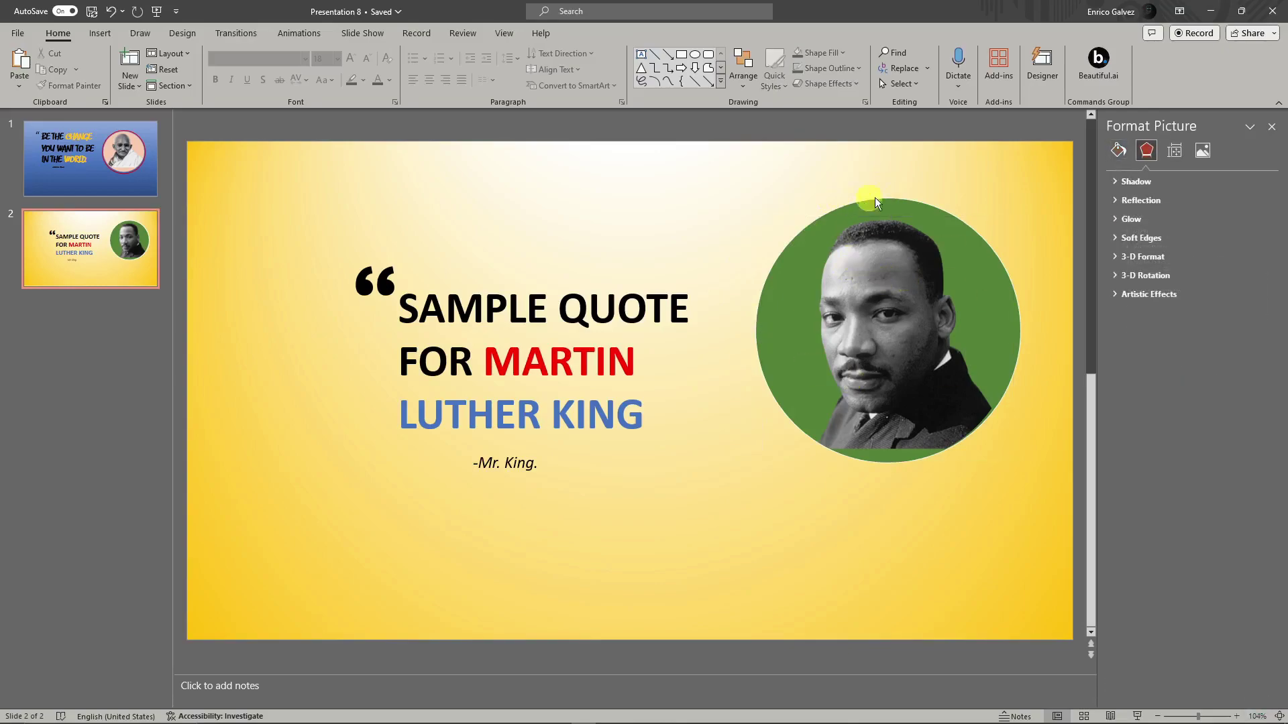
left_click(376, 285)
left_click(470, 325)
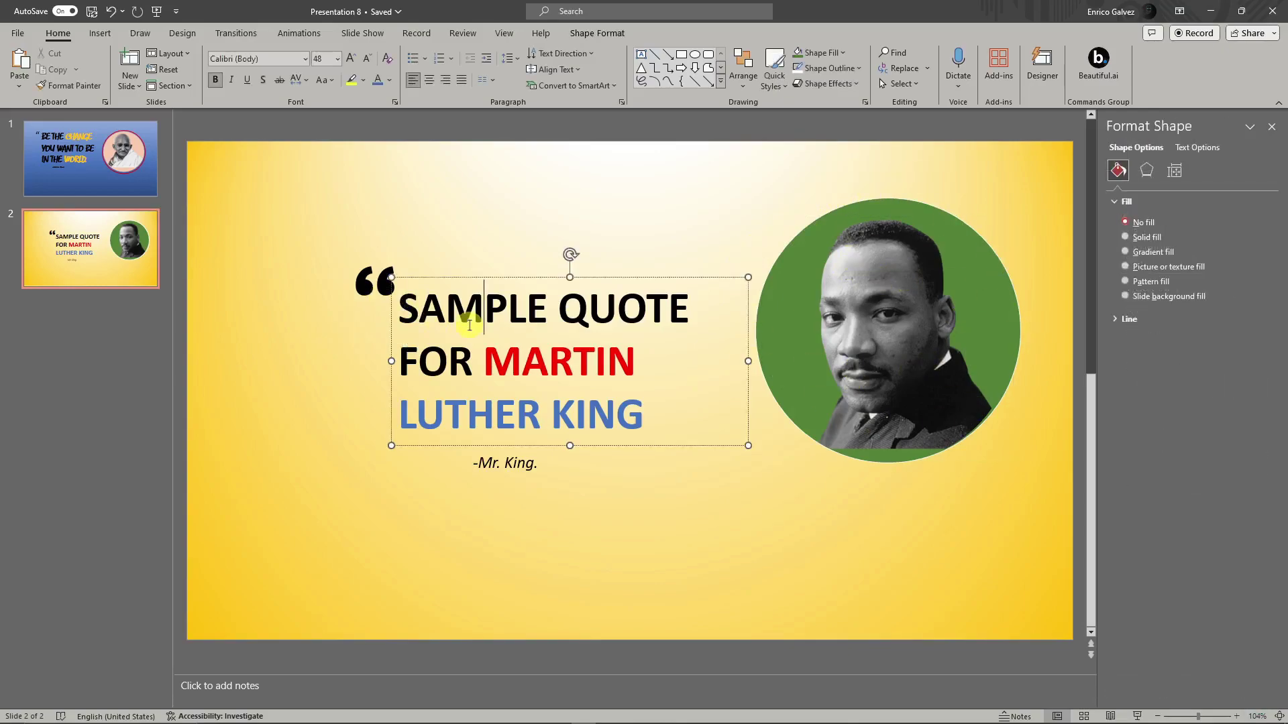
left_click(377, 284)
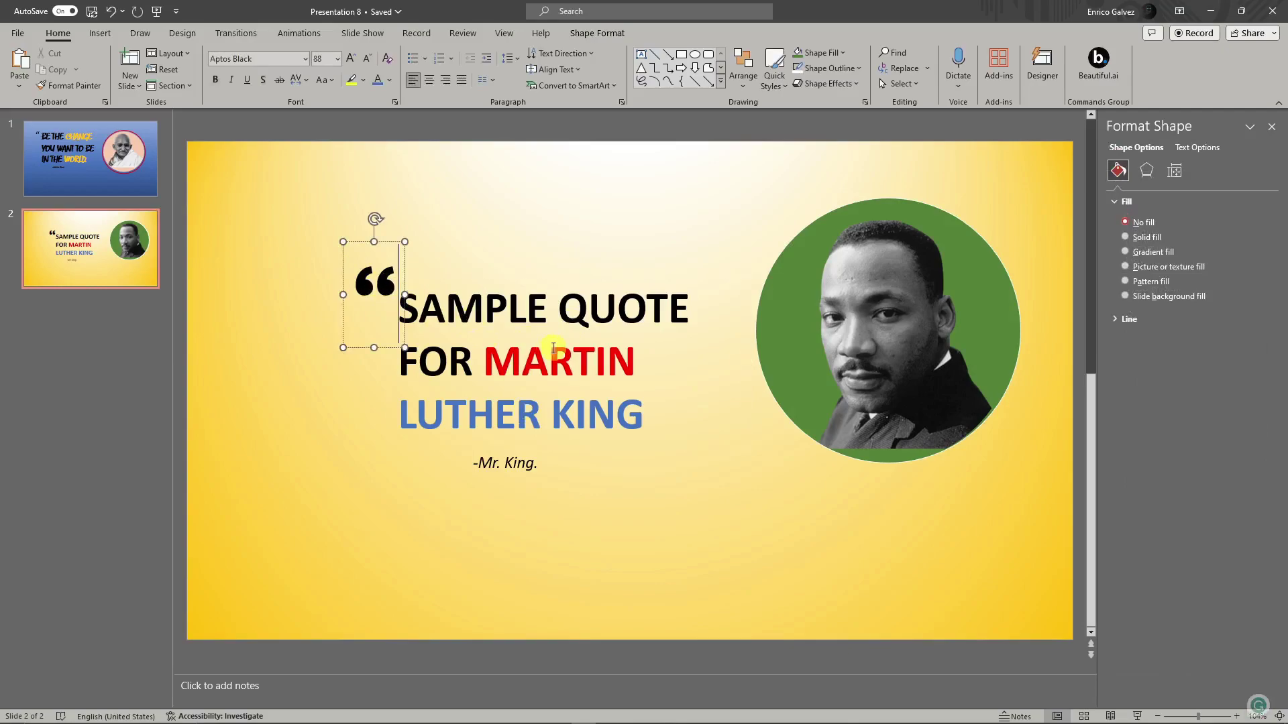
left_click(536, 360)
left_click(228, 381)
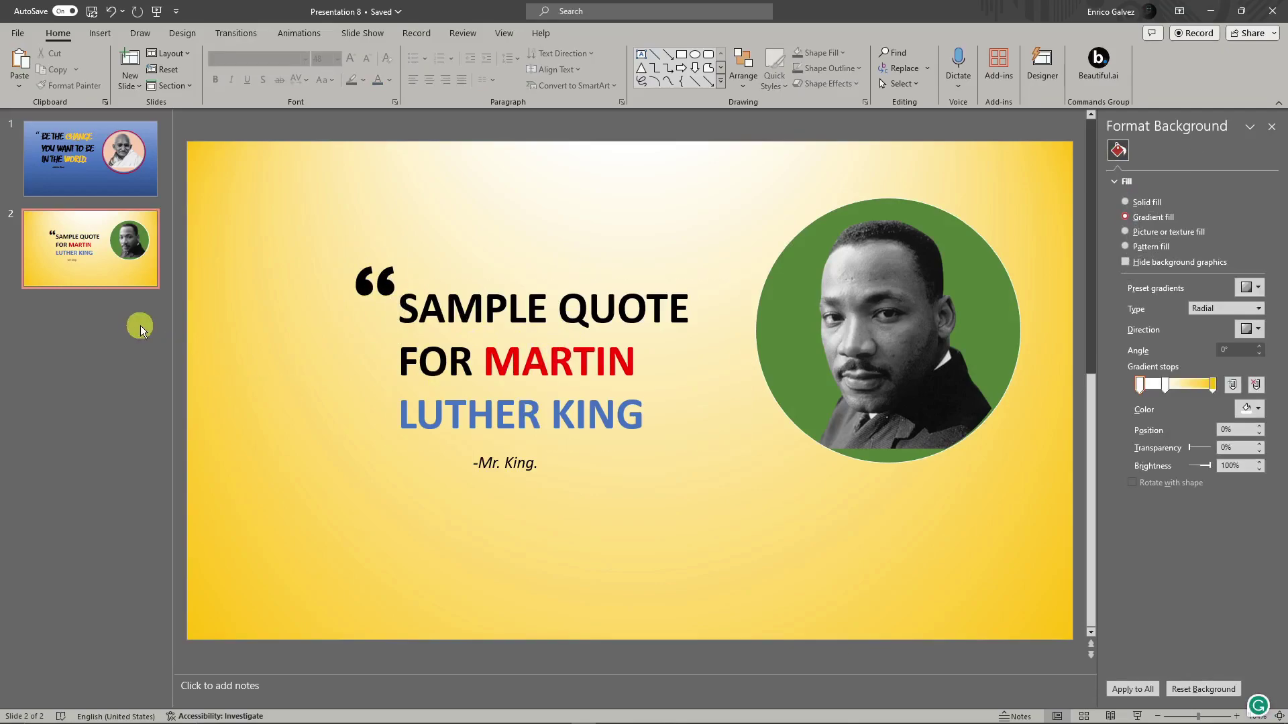
Duplicate the first Gandhi slide.
right_click(109, 257)
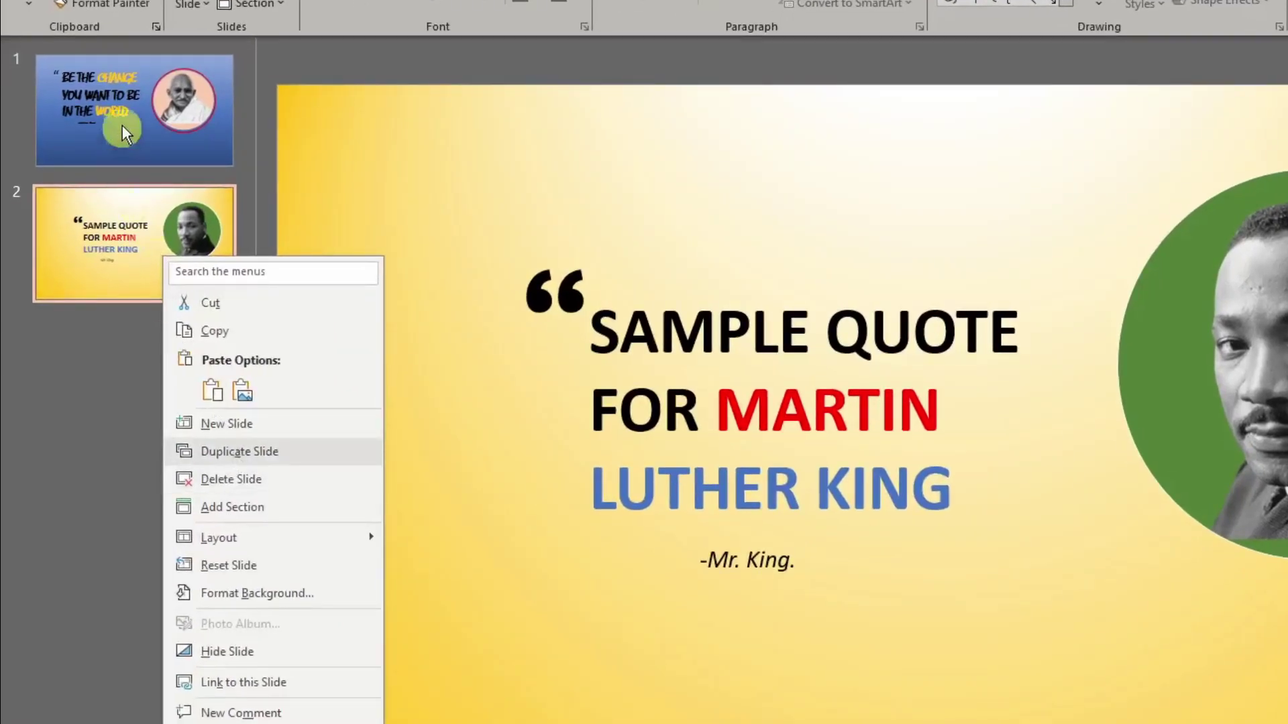
left_click(83, 154)
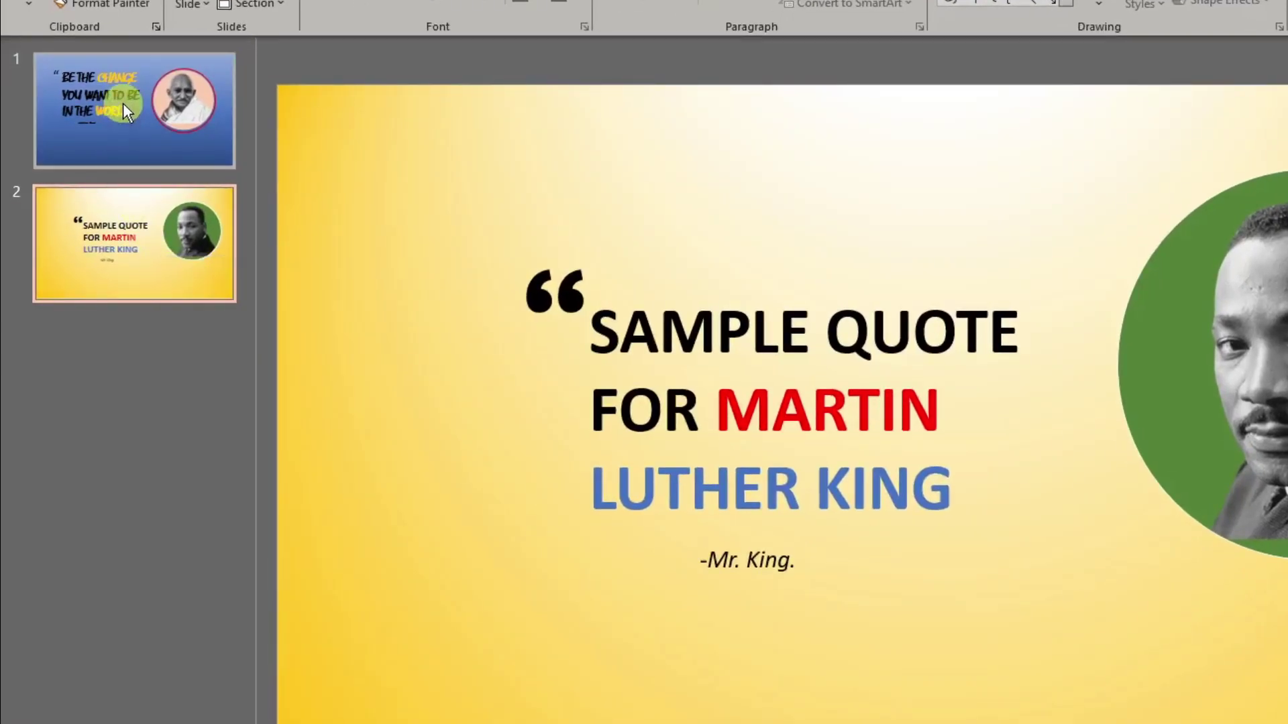
right_click(123, 103)
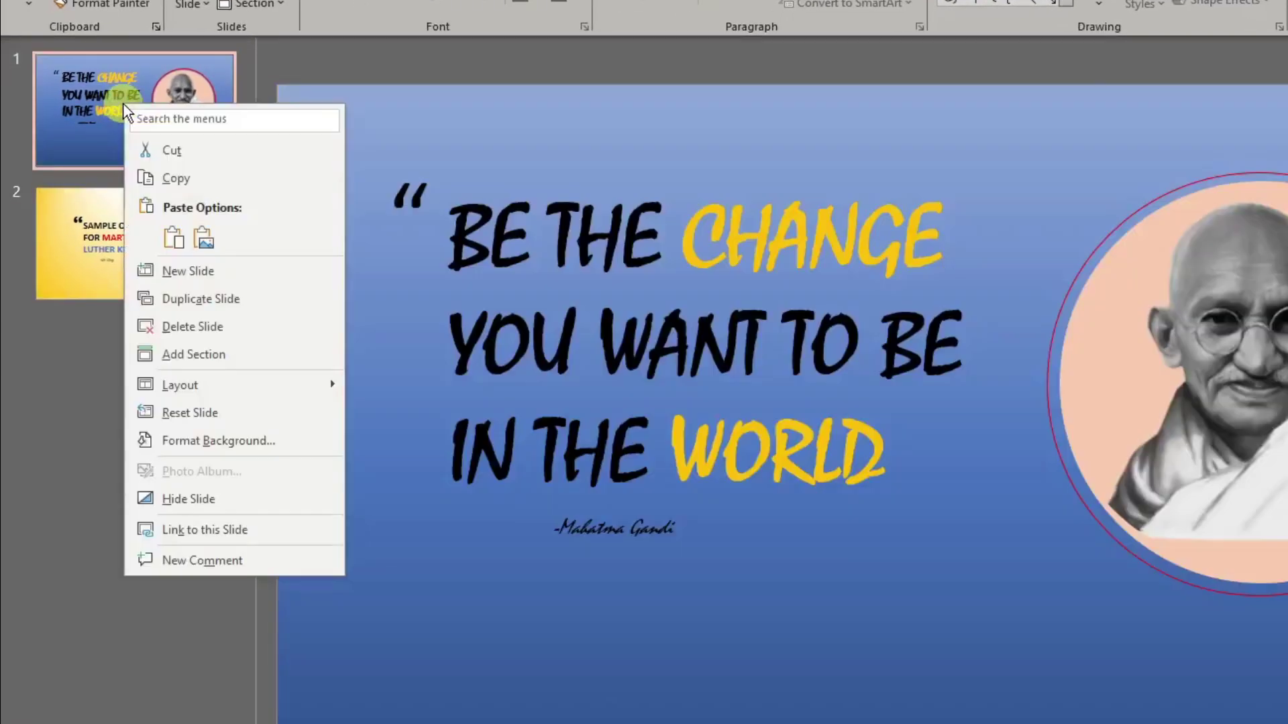
left_click(206, 300)
Delete the Gandhi photo and its leftover circle from the duplicated slide.
left_click(1225, 317)
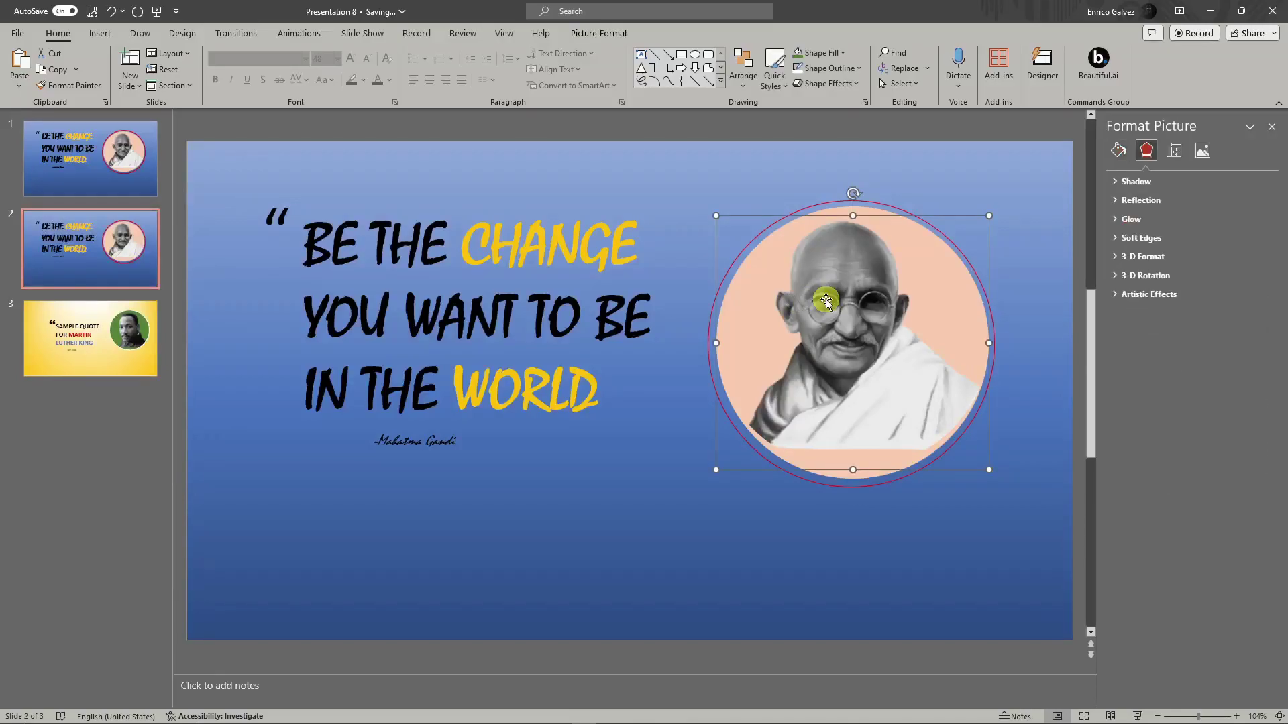
left_click_drag(826, 299, 530, 396)
key("Delete")
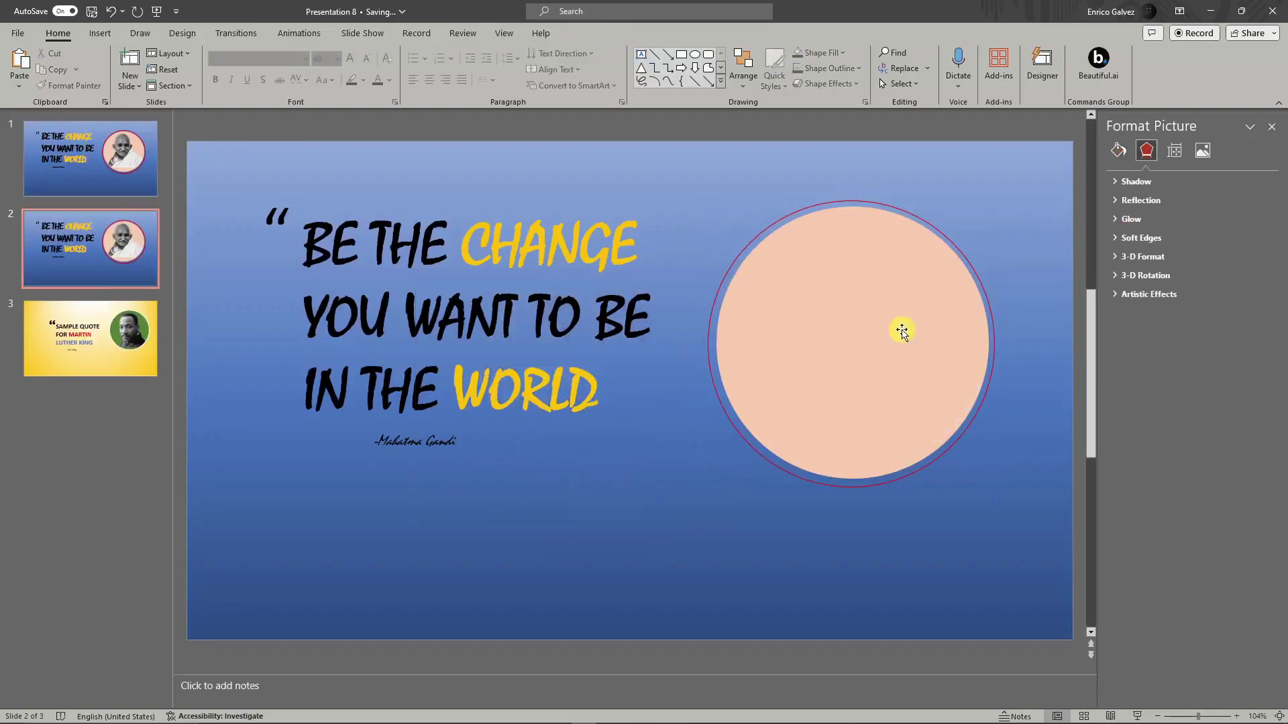
left_click(901, 331)
left_click(836, 200)
key("Delete")
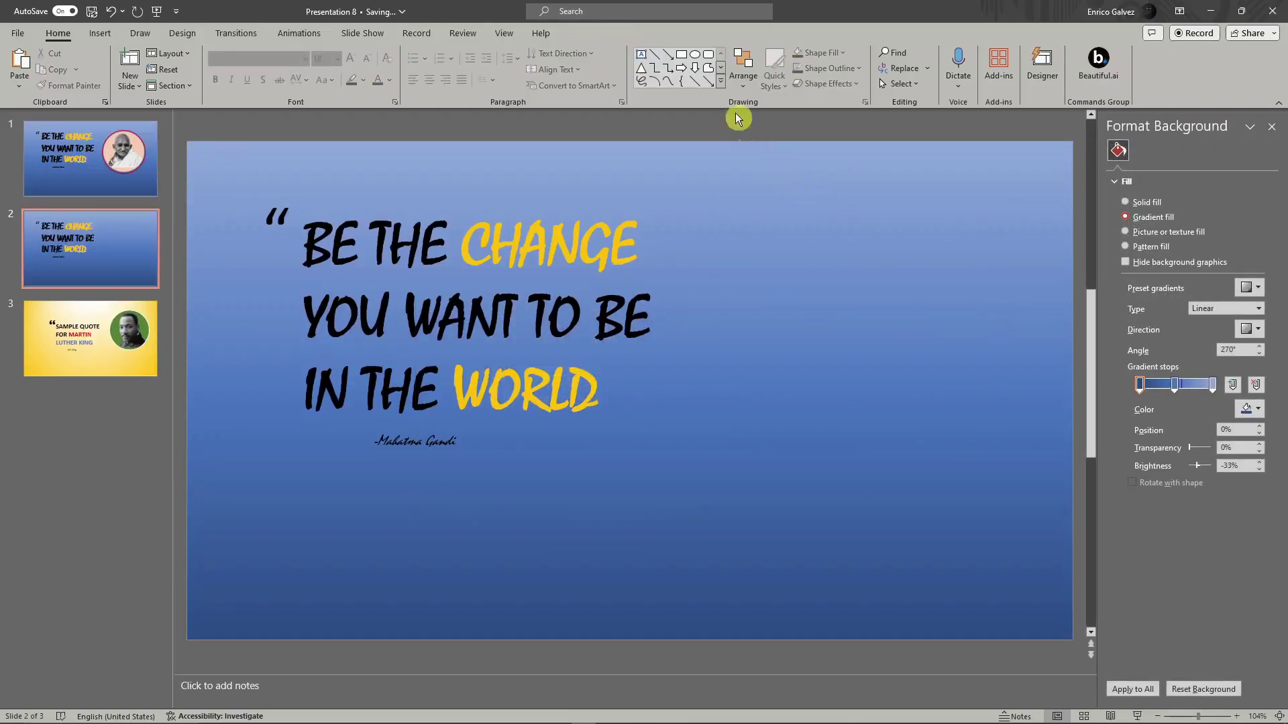
left_click(100, 33)
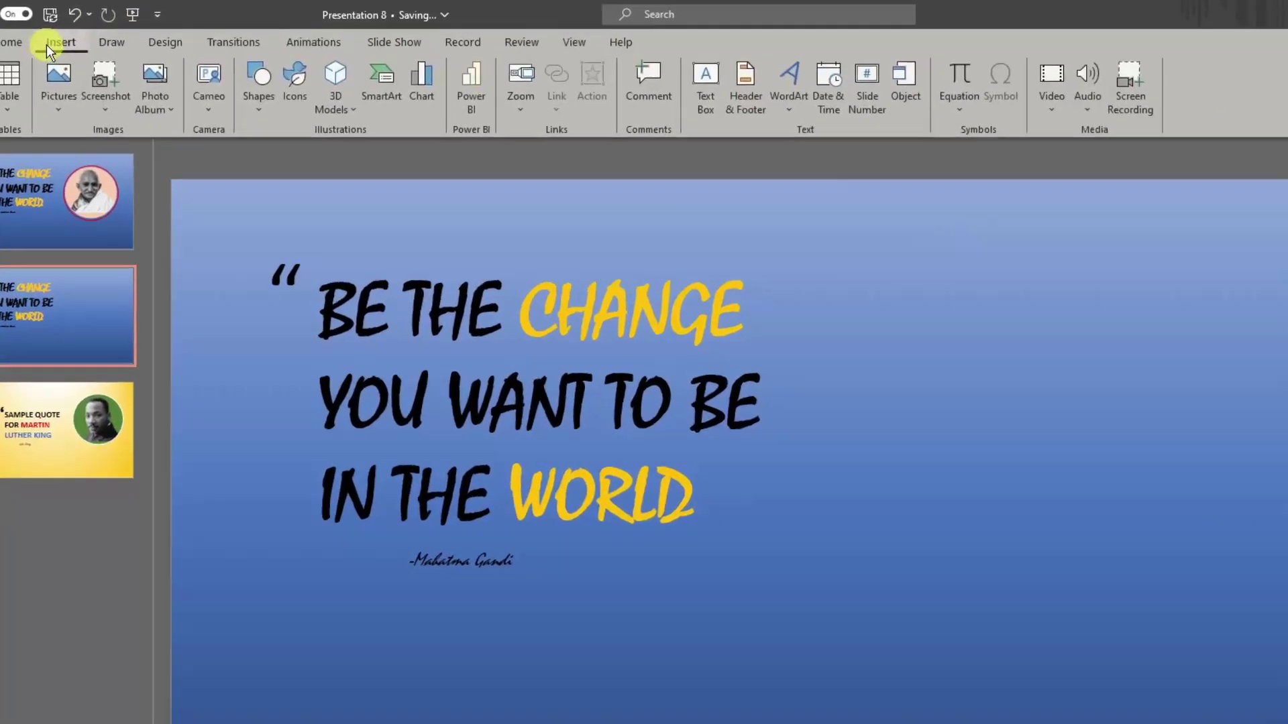
Draw a parallelogram on the slide's right, with no outline and light green fill, beside the quote.
left_click(257, 101)
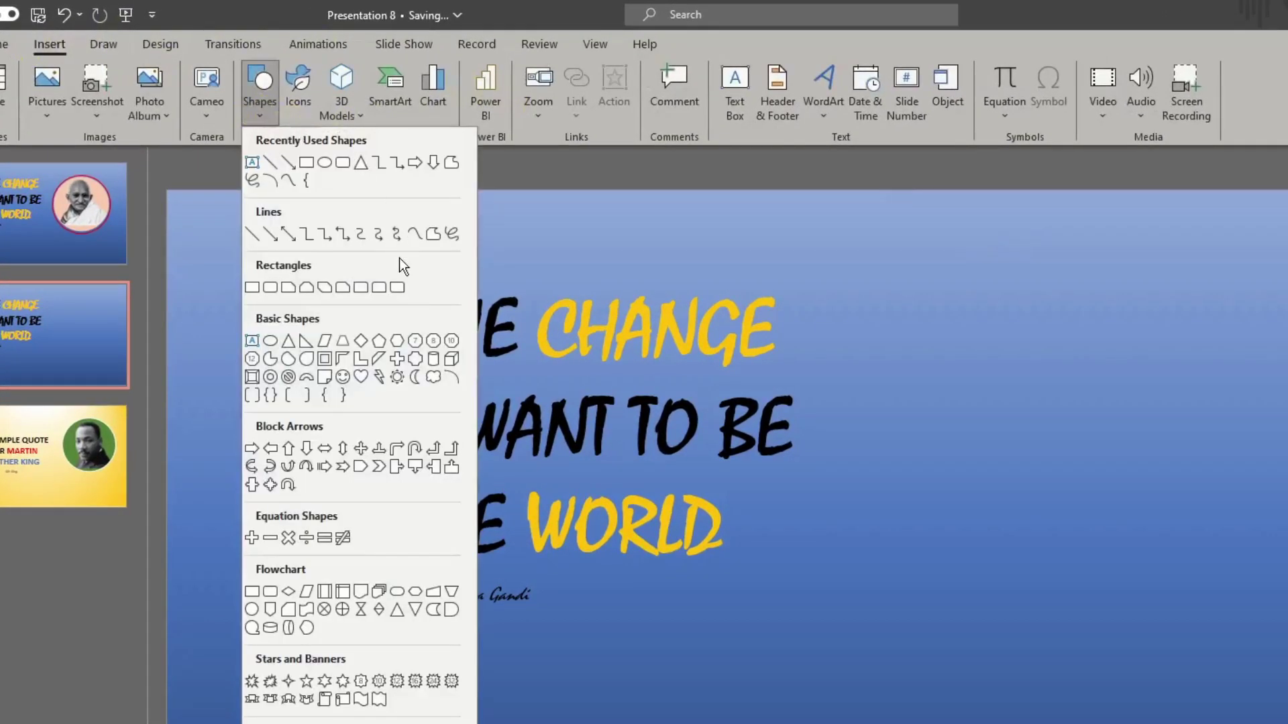
left_click(326, 340)
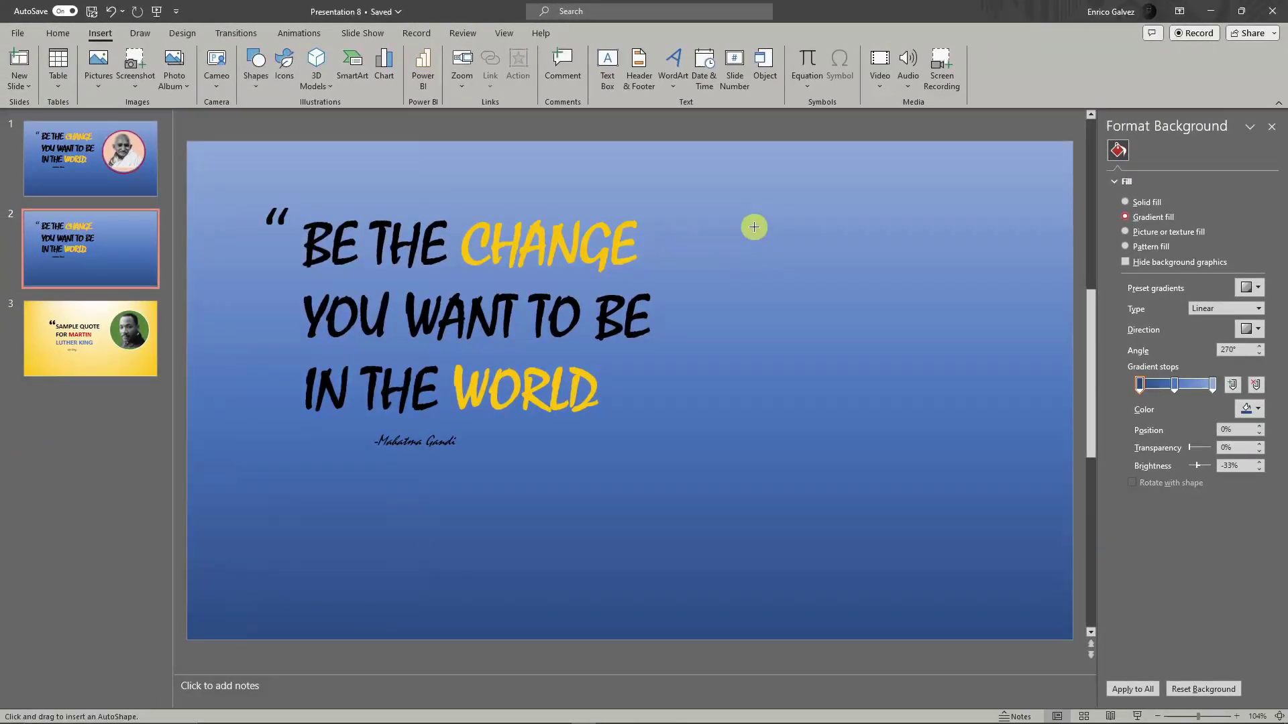
left_click_drag(754, 228, 993, 473)
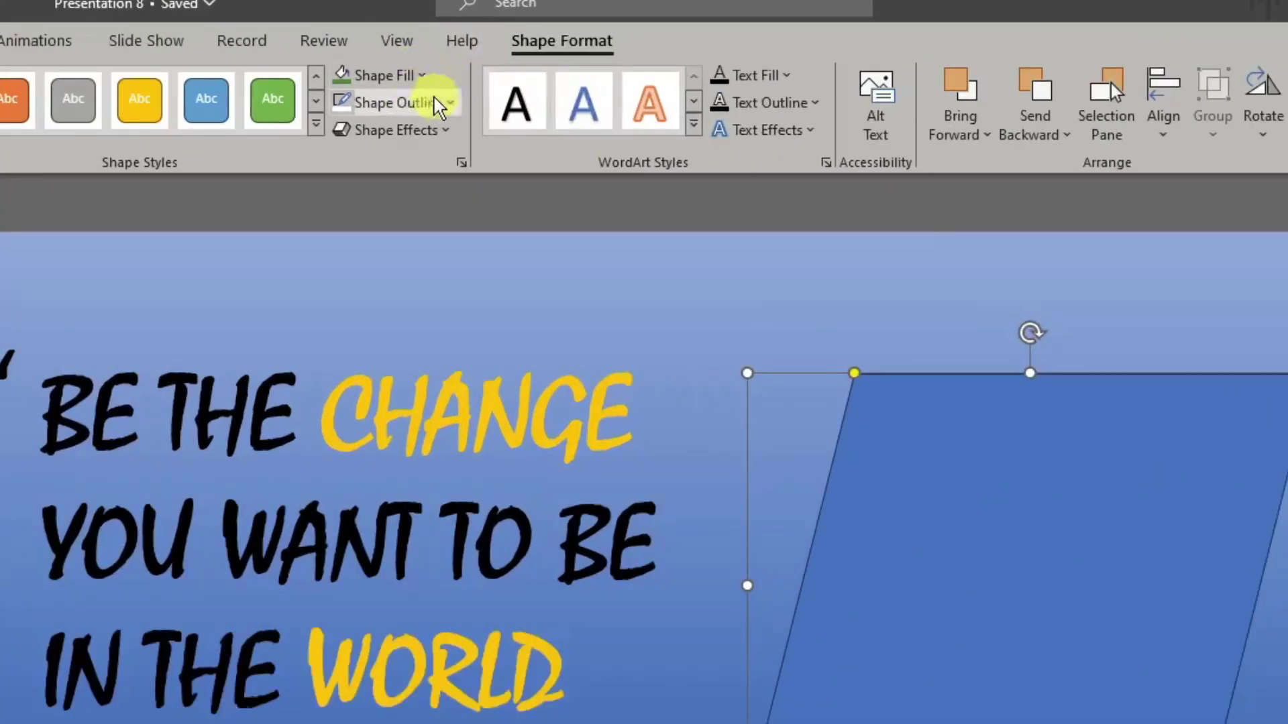
left_click(533, 68)
left_click(373, 364)
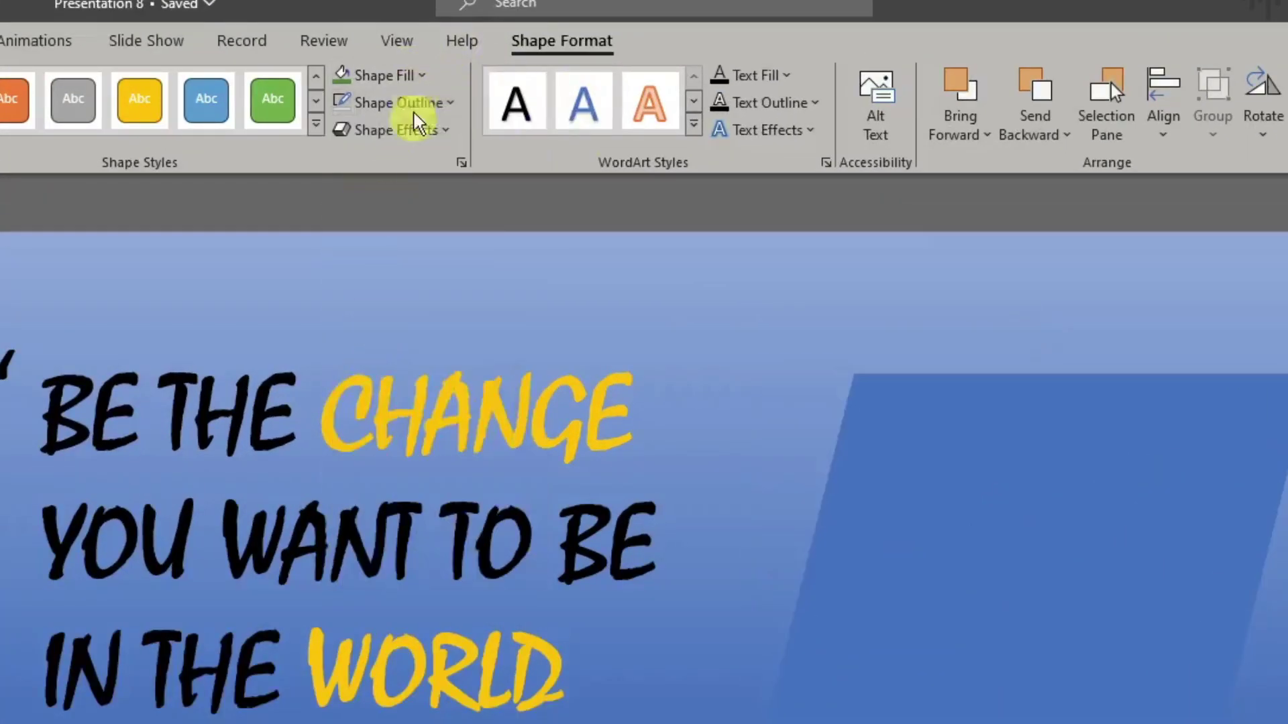
left_click(421, 76)
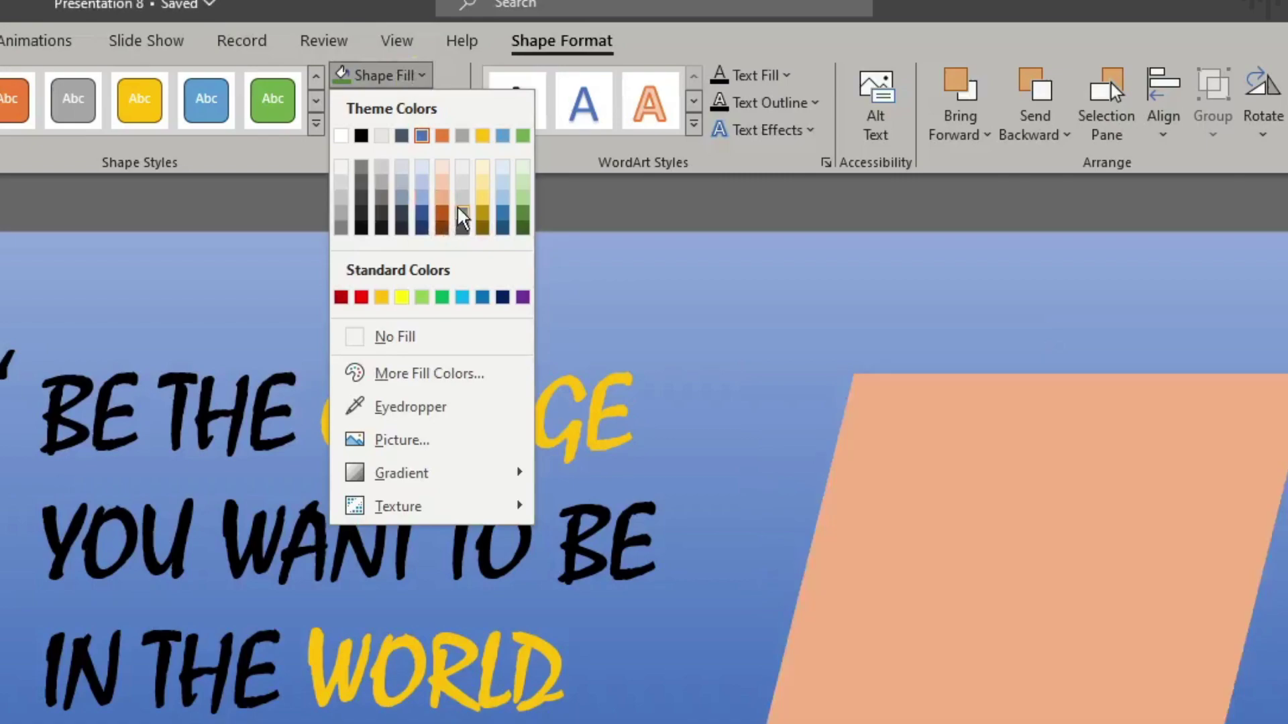
left_click(523, 199)
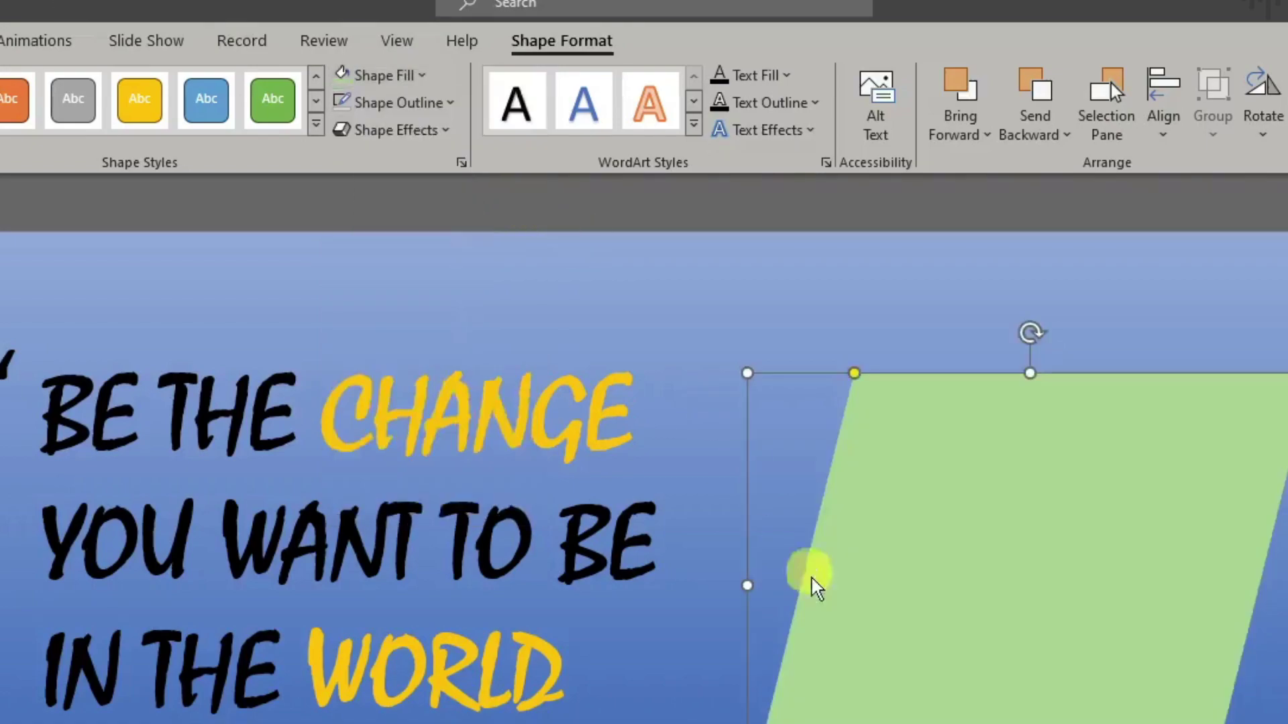
left_click_drag(1185, 556, 1126, 522)
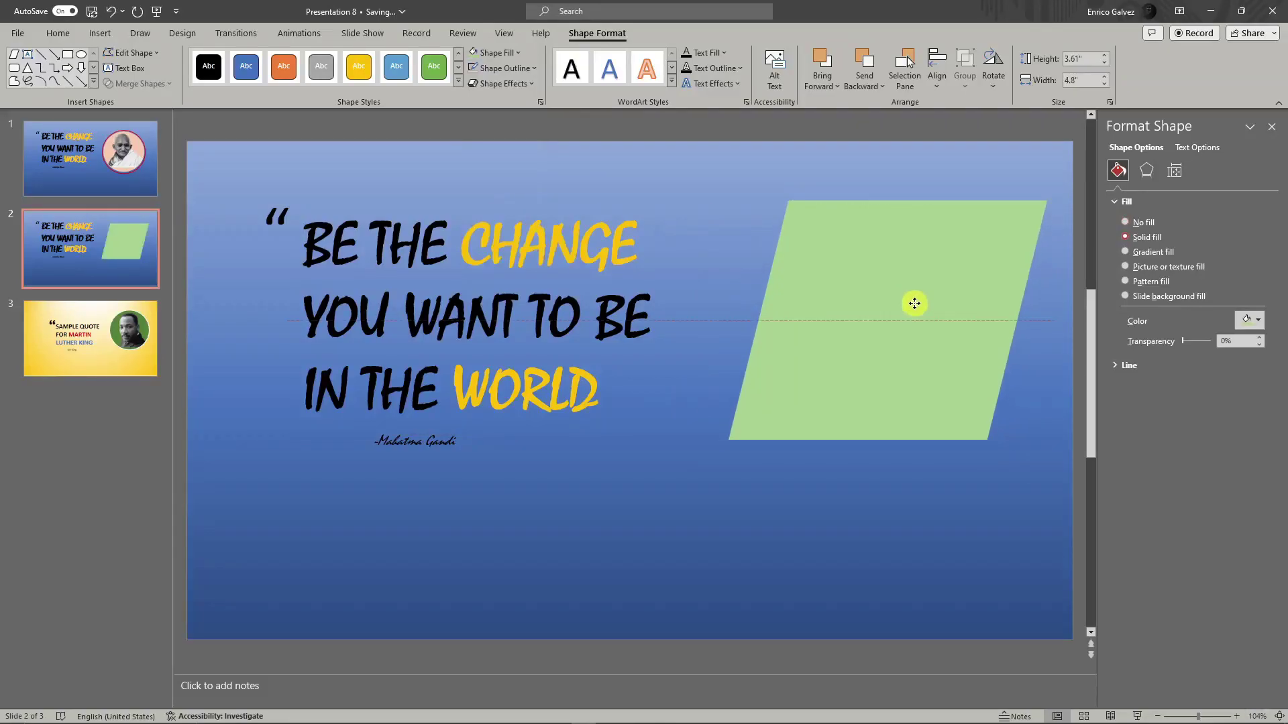
left_click_drag(914, 303, 914, 303)
left_click(687, 436)
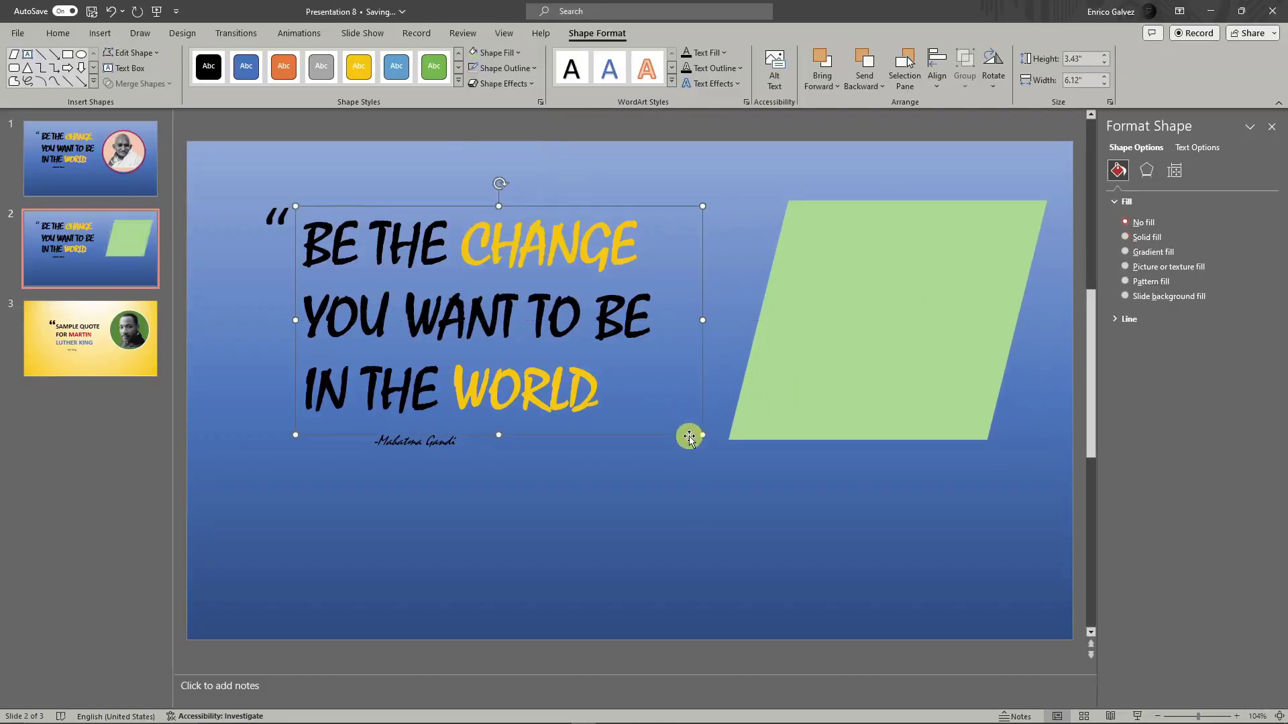
Insert the Gandhi photo from the computer and move it beside the quote.
left_click(102, 35)
left_click(102, 67)
left_click(131, 119)
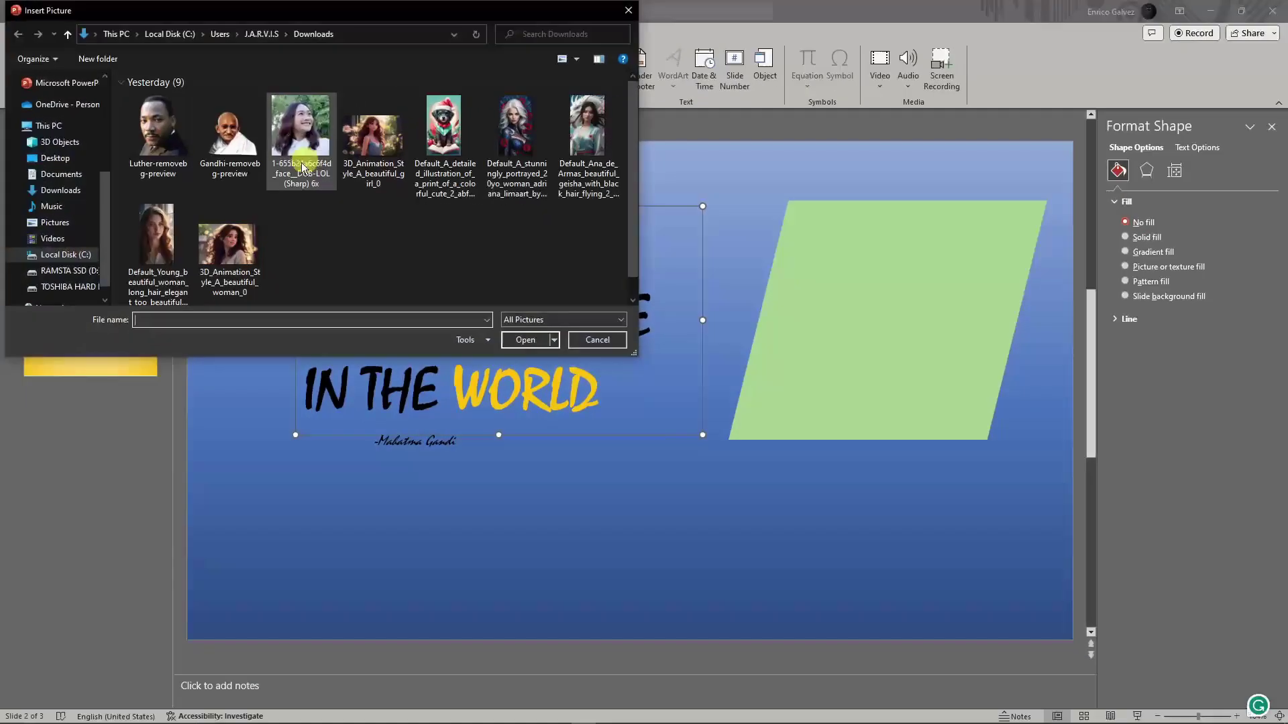
left_click(265, 167)
left_click(676, 468)
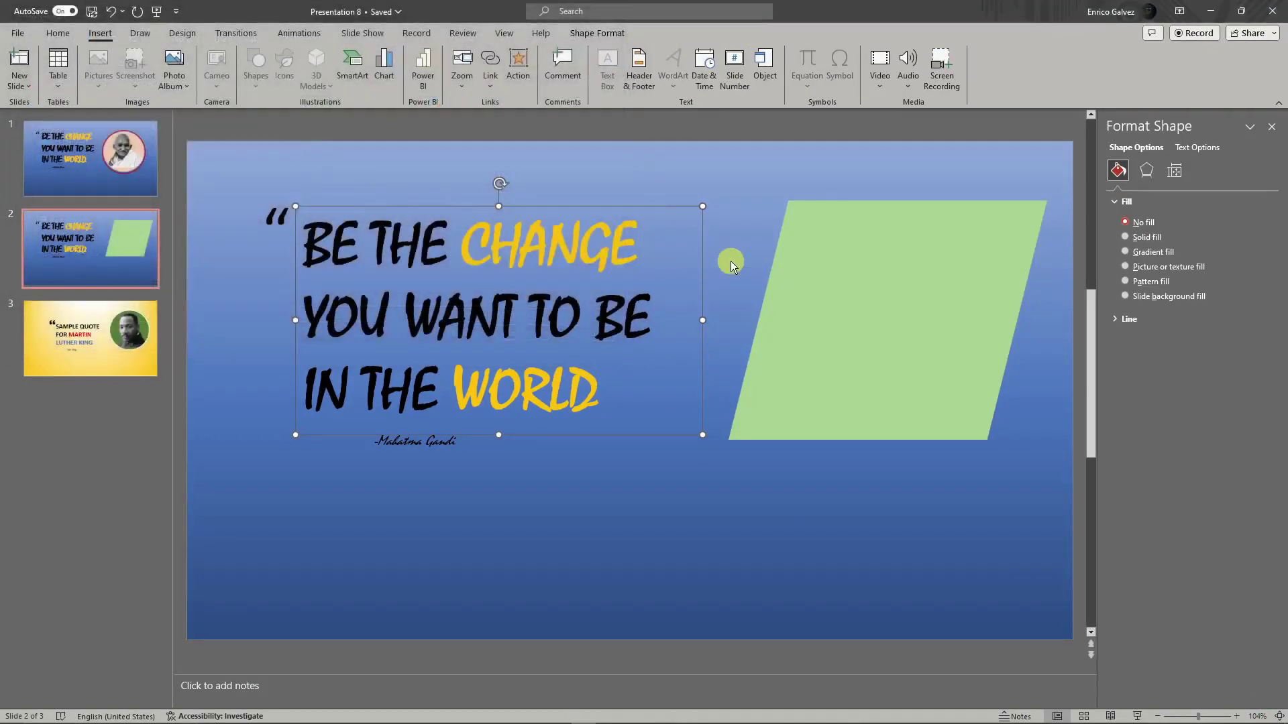
left_click_drag(664, 401, 614, 335)
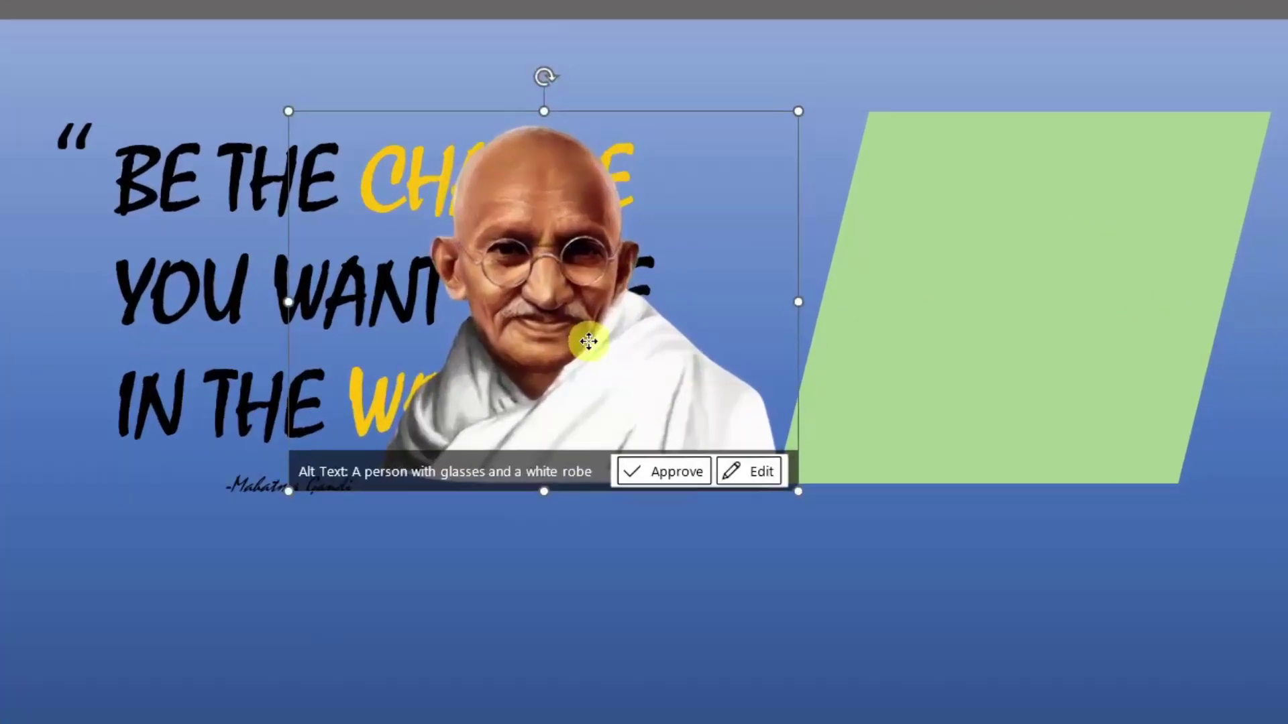
right_click(608, 340)
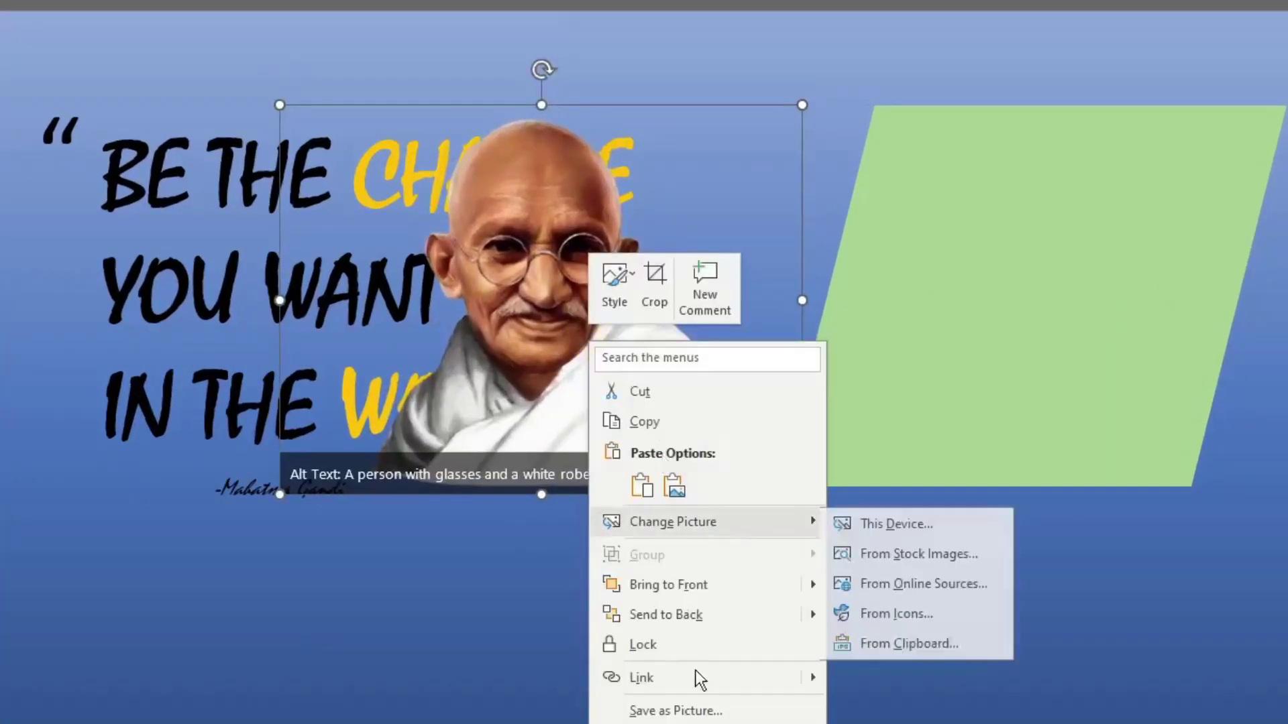
Crop the Gandhi photo to a parallelogram shape and move it right.
key("Escape")
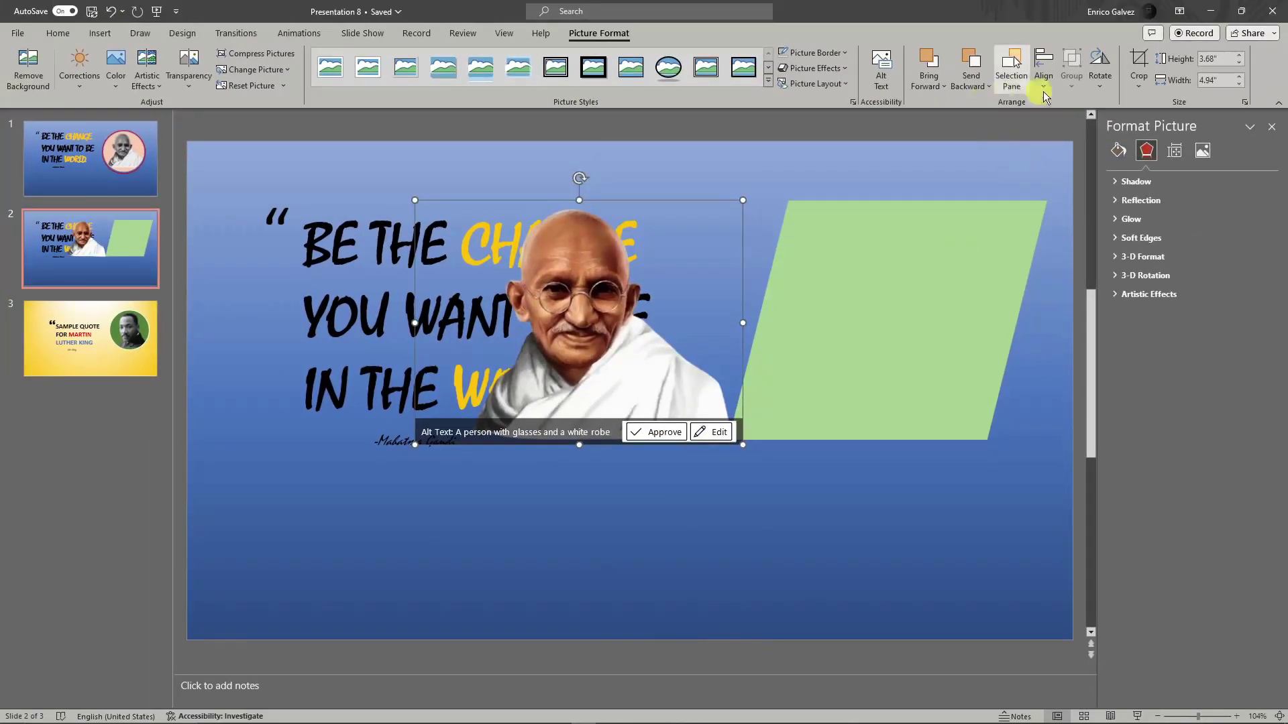
left_click(1140, 84)
mouse_move(1195, 128)
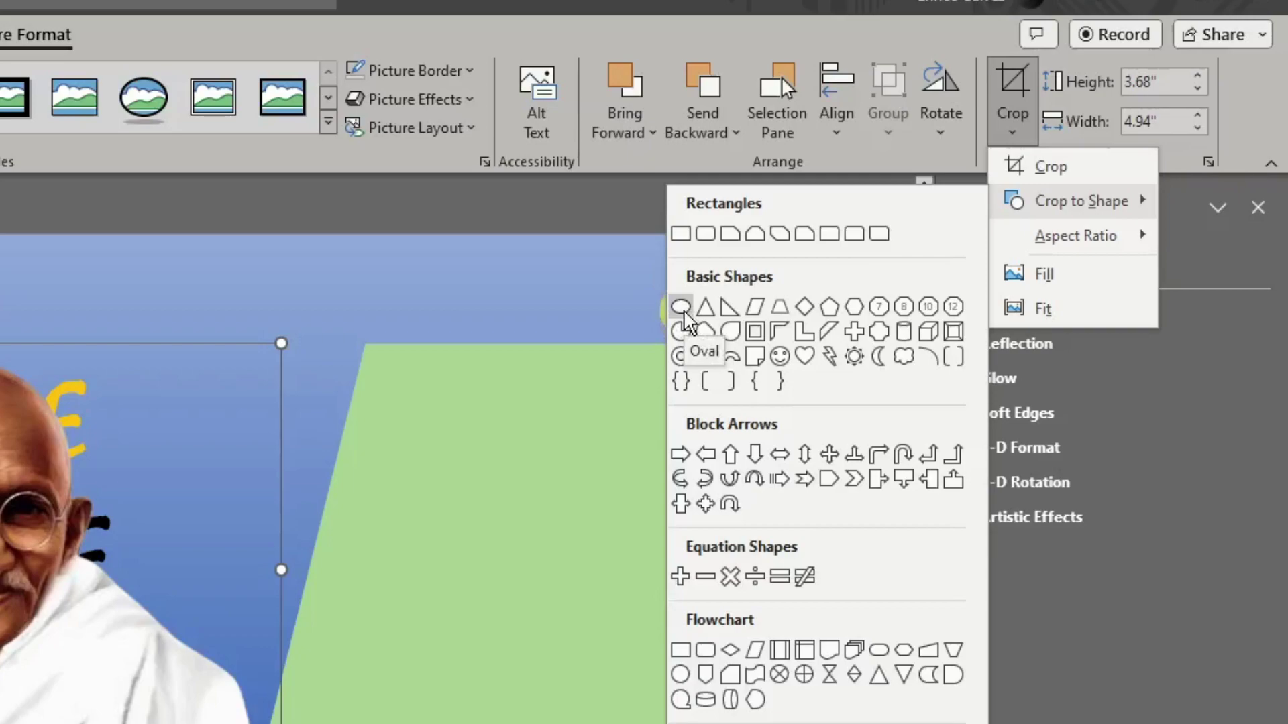
left_click(758, 305)
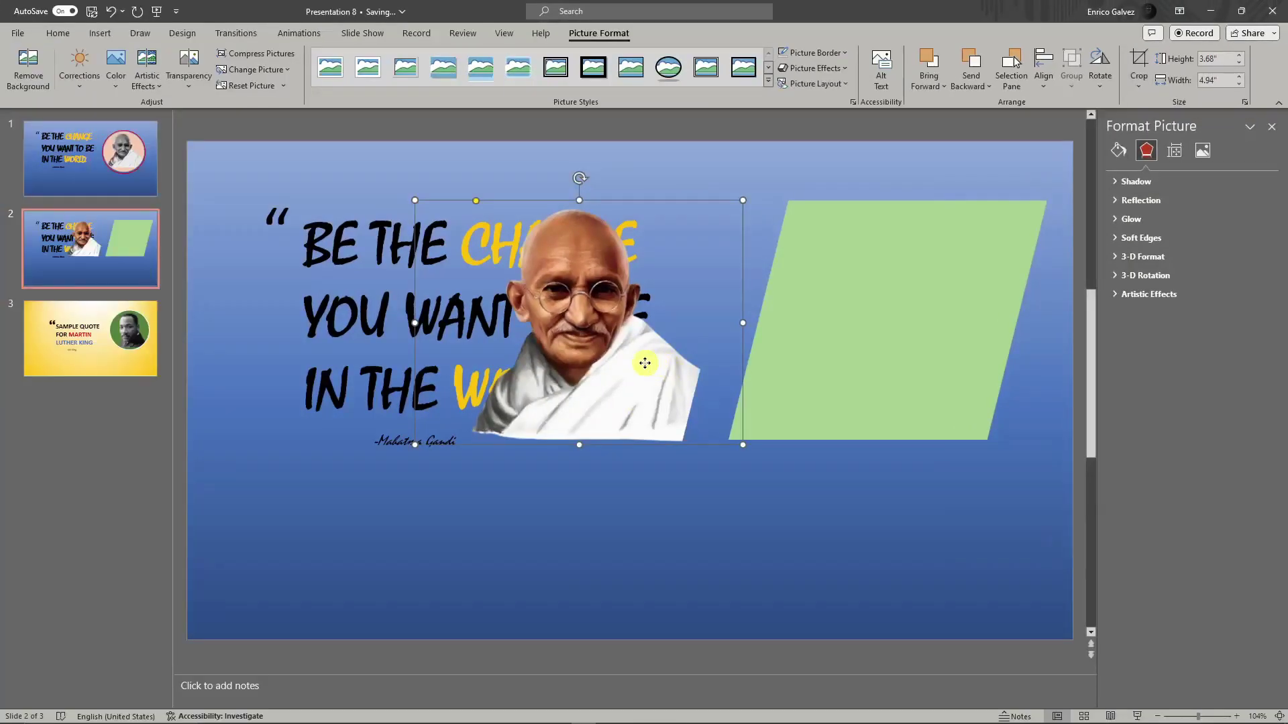
left_click_drag(646, 362, 756, 362)
right_click(758, 364)
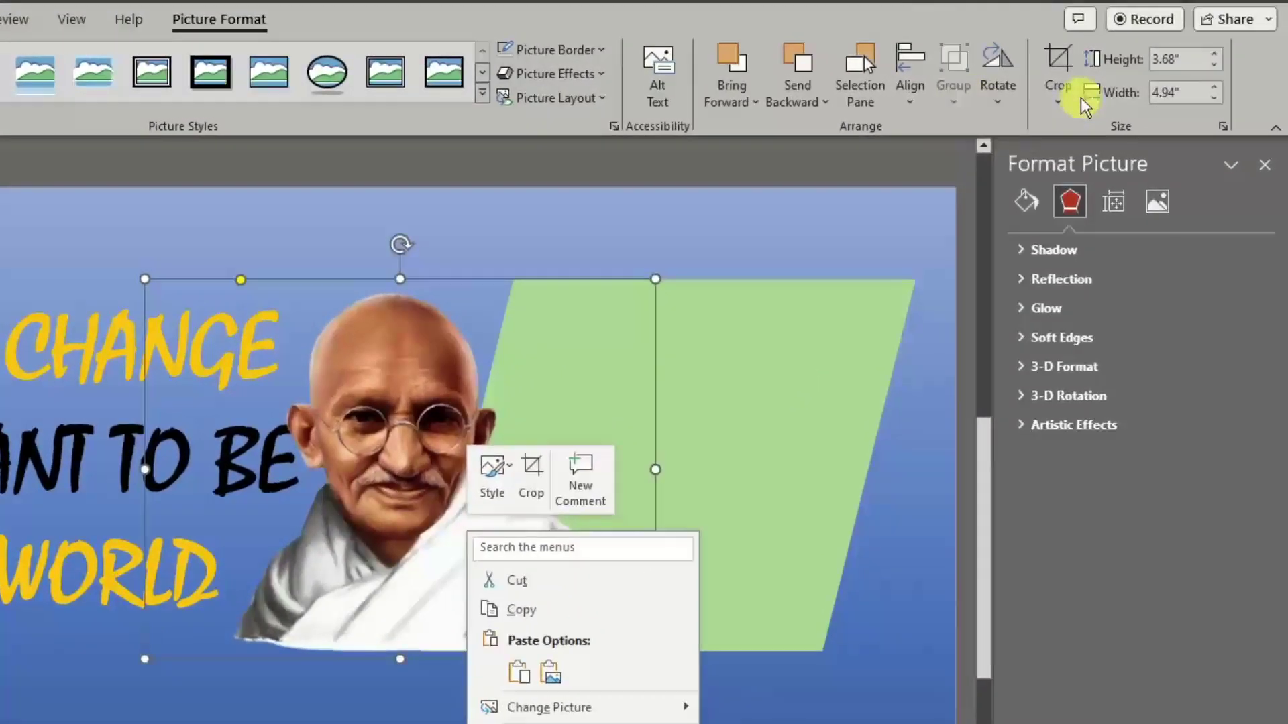
Crop the photo to a 1:1 aspect ratio and place it on the green parallelogram.
left_click(1066, 100)
mouse_move(1106, 187)
left_click(1227, 220)
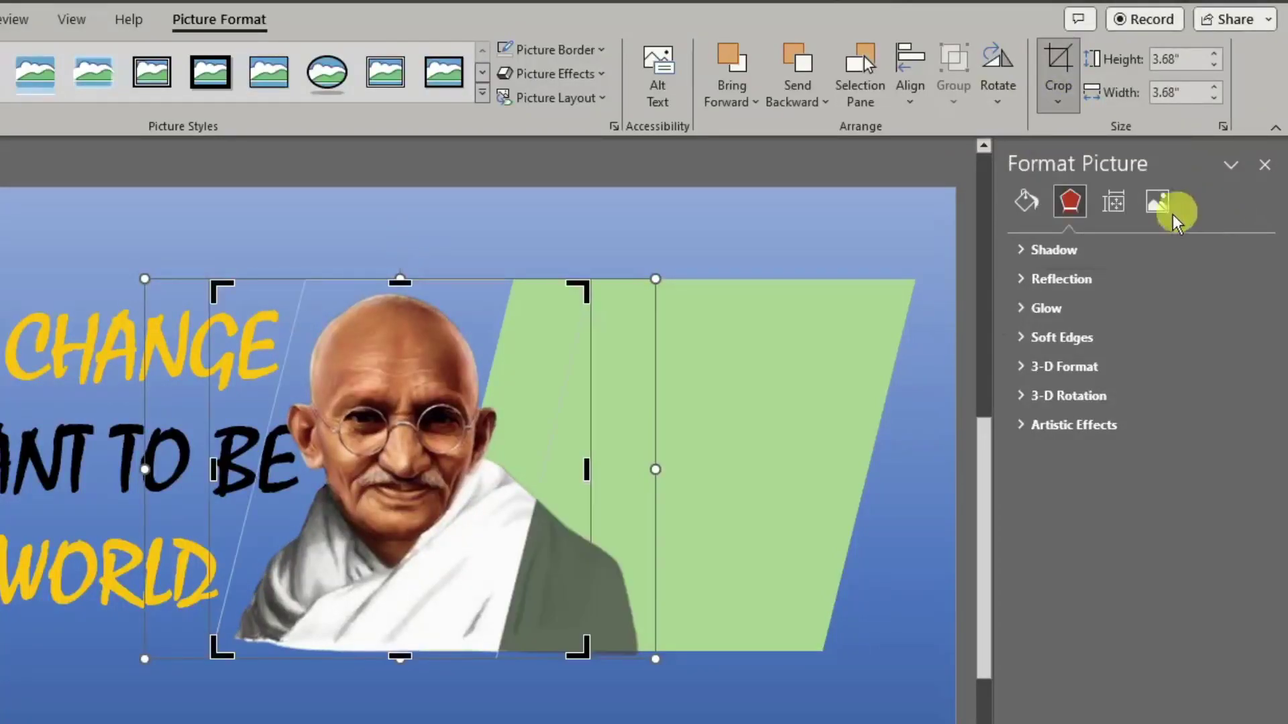
left_click(658, 664)
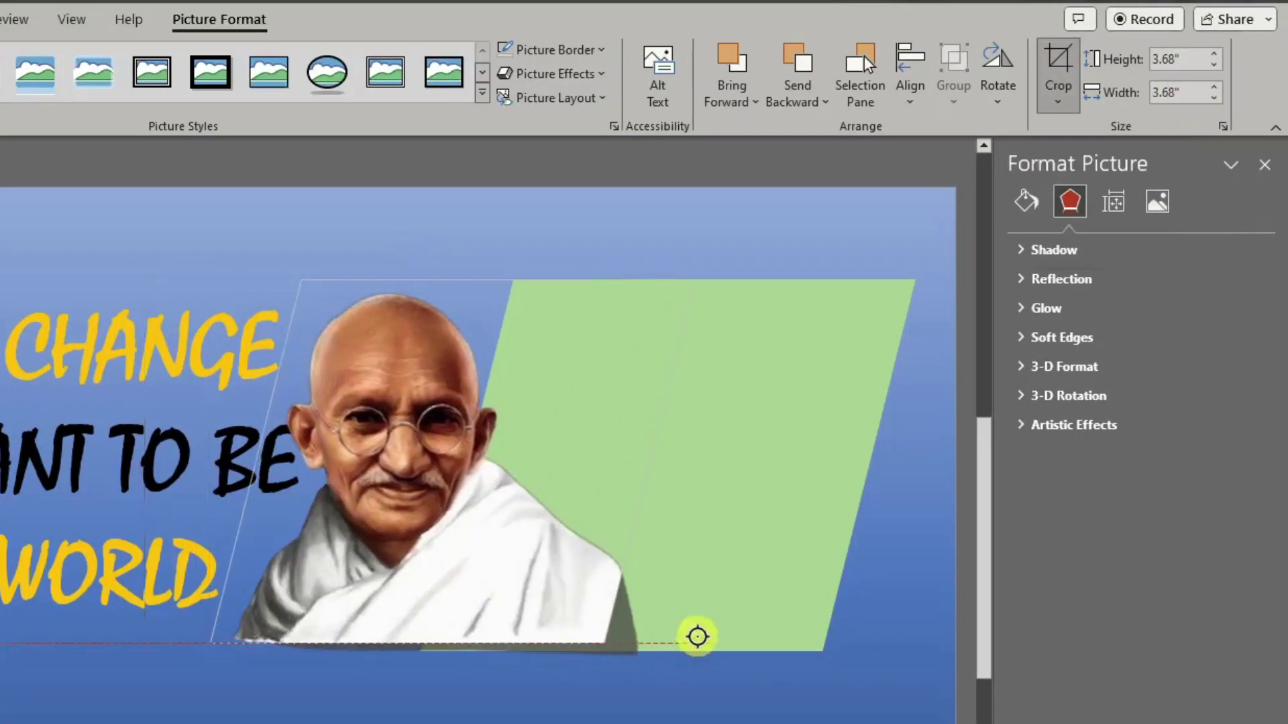
left_click_drag(697, 637, 704, 641)
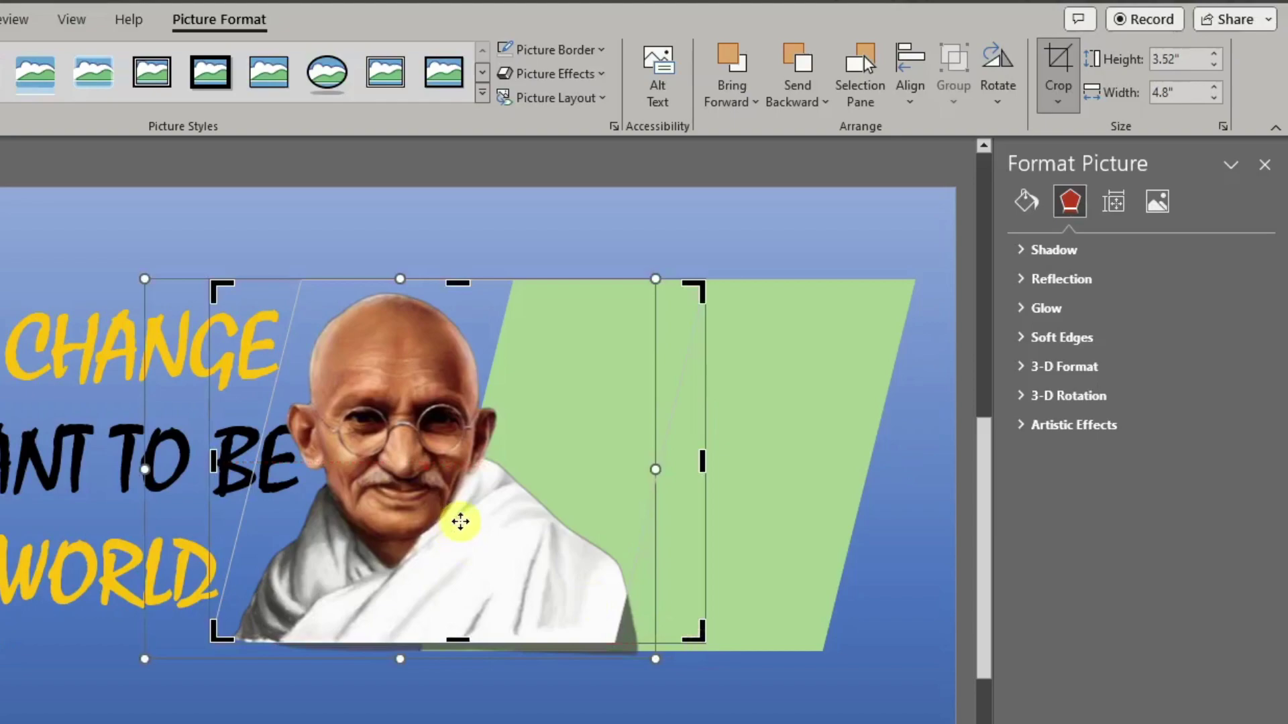
key("Escape")
left_click_drag(584, 543, 868, 387)
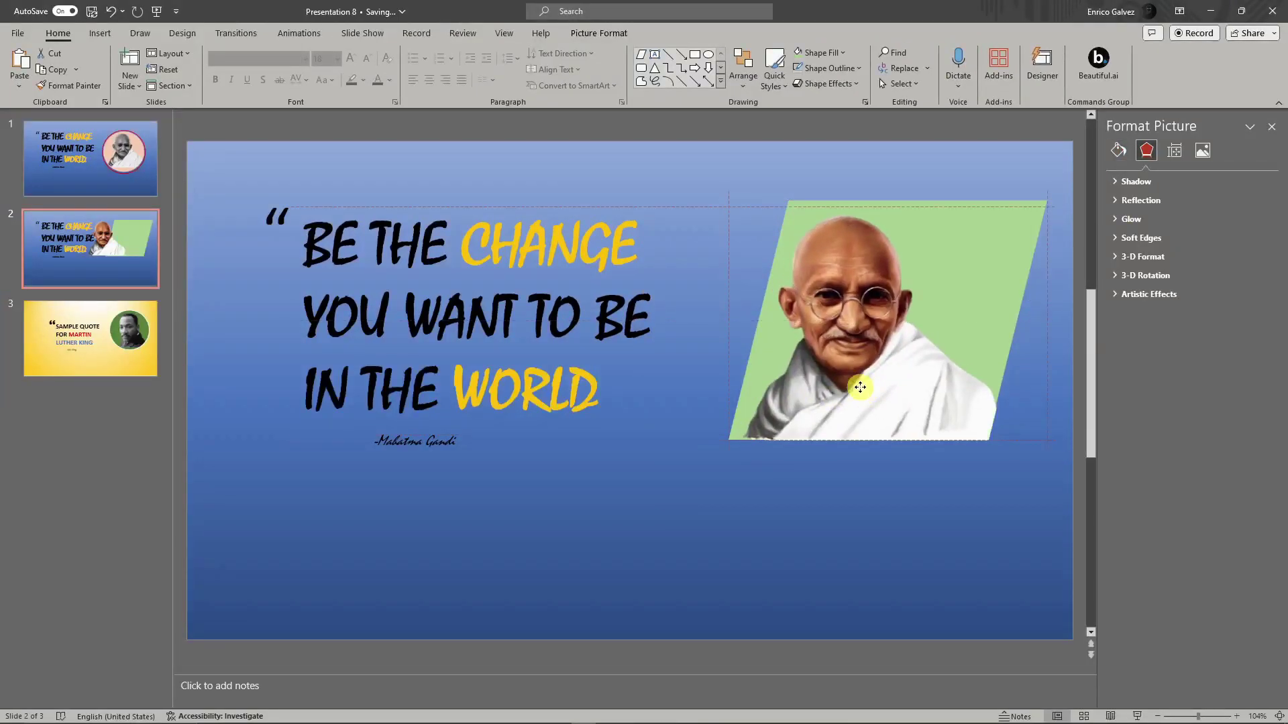
left_click(535, 547)
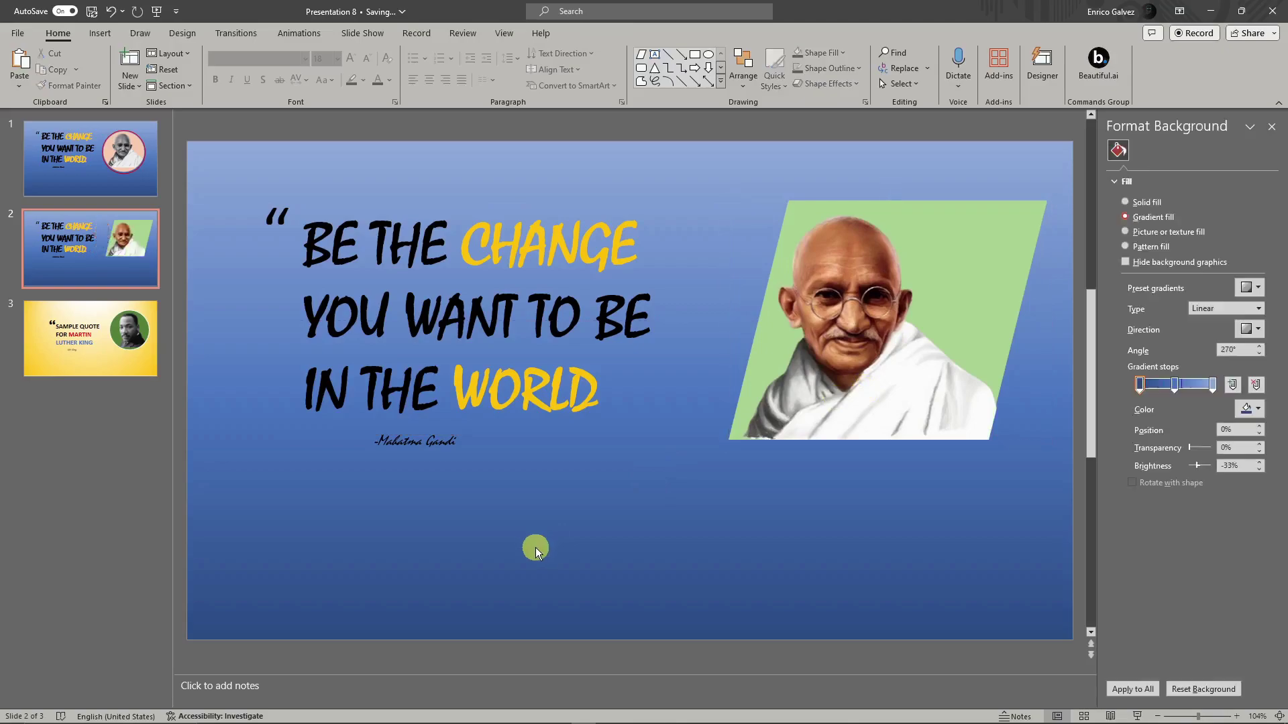
Set the Gandhi photo's colour saturation to 0% and temperature to 11,500.
left_click(855, 369)
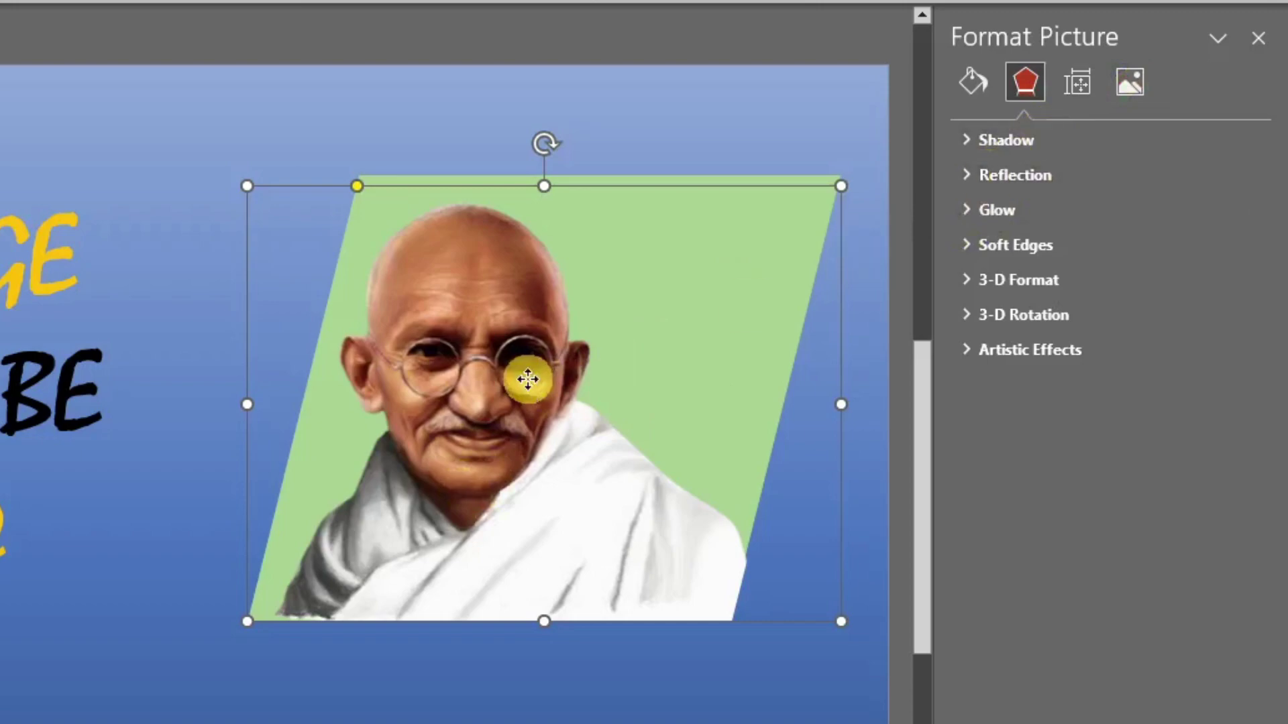
right_click(527, 379)
key("Escape")
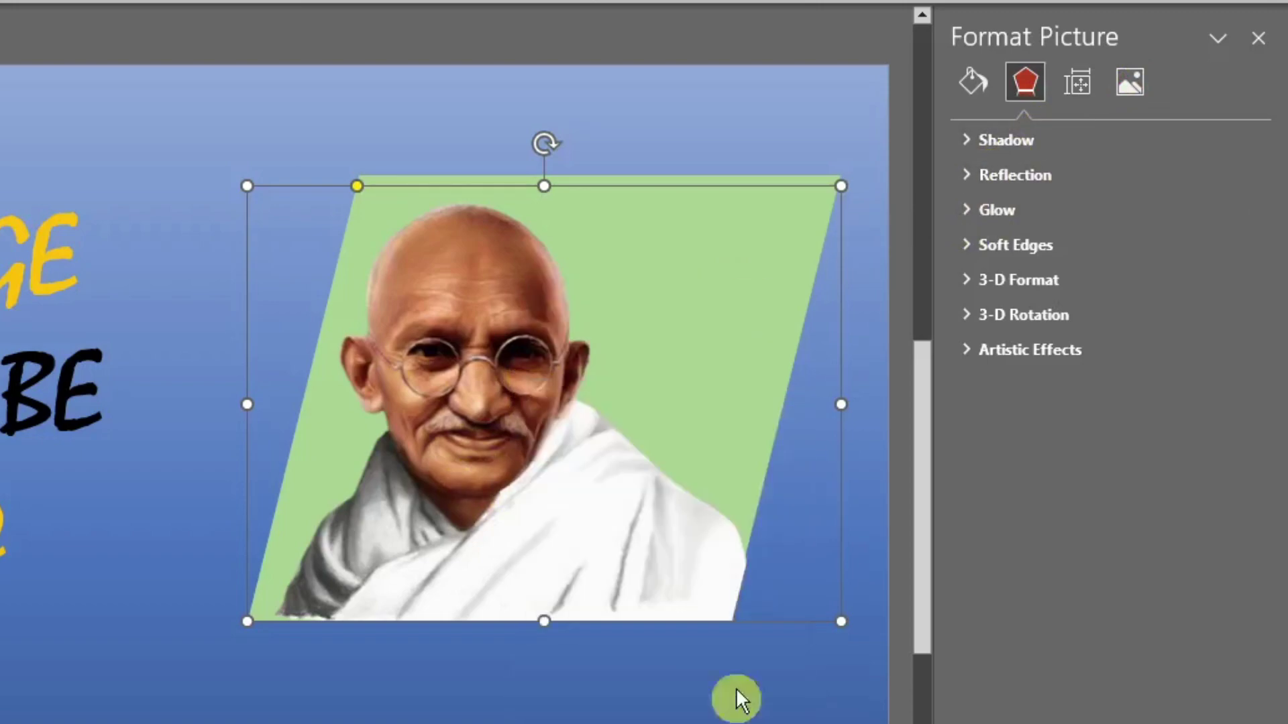
left_click(1126, 94)
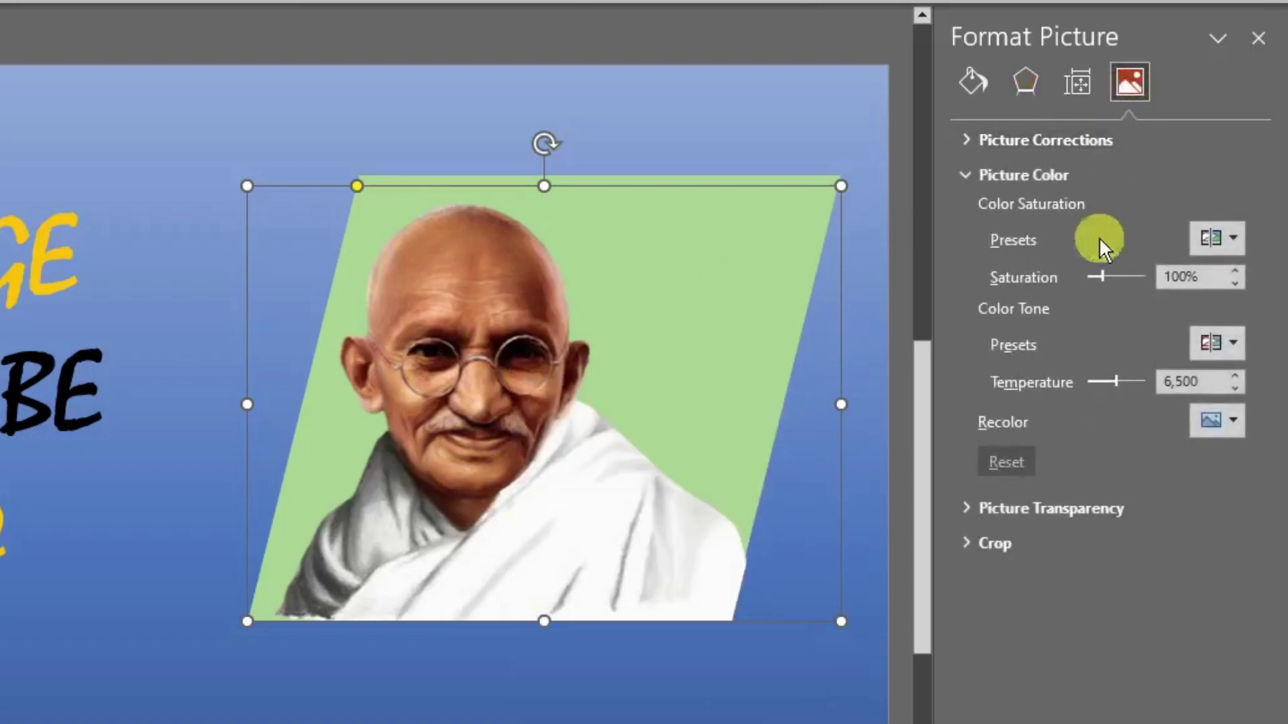
left_click_drag(1105, 272, 1079, 274)
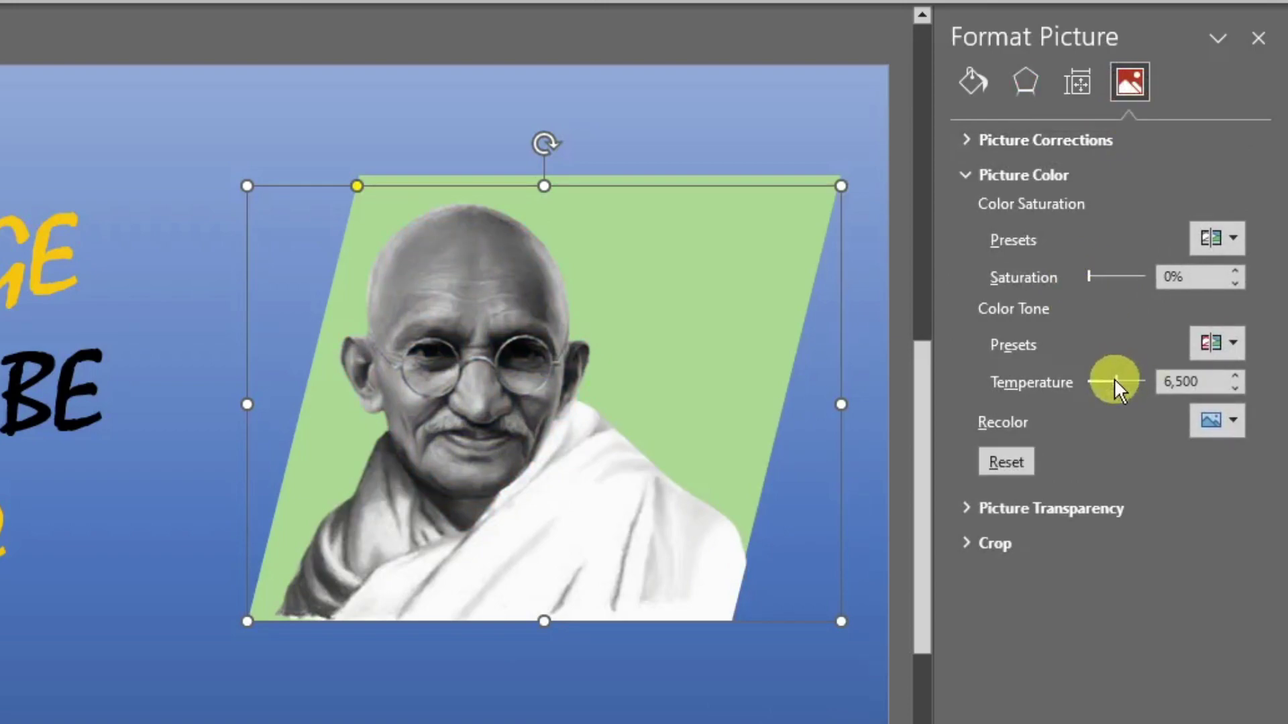
left_click_drag(1113, 378, 1144, 380)
left_click(57, 632)
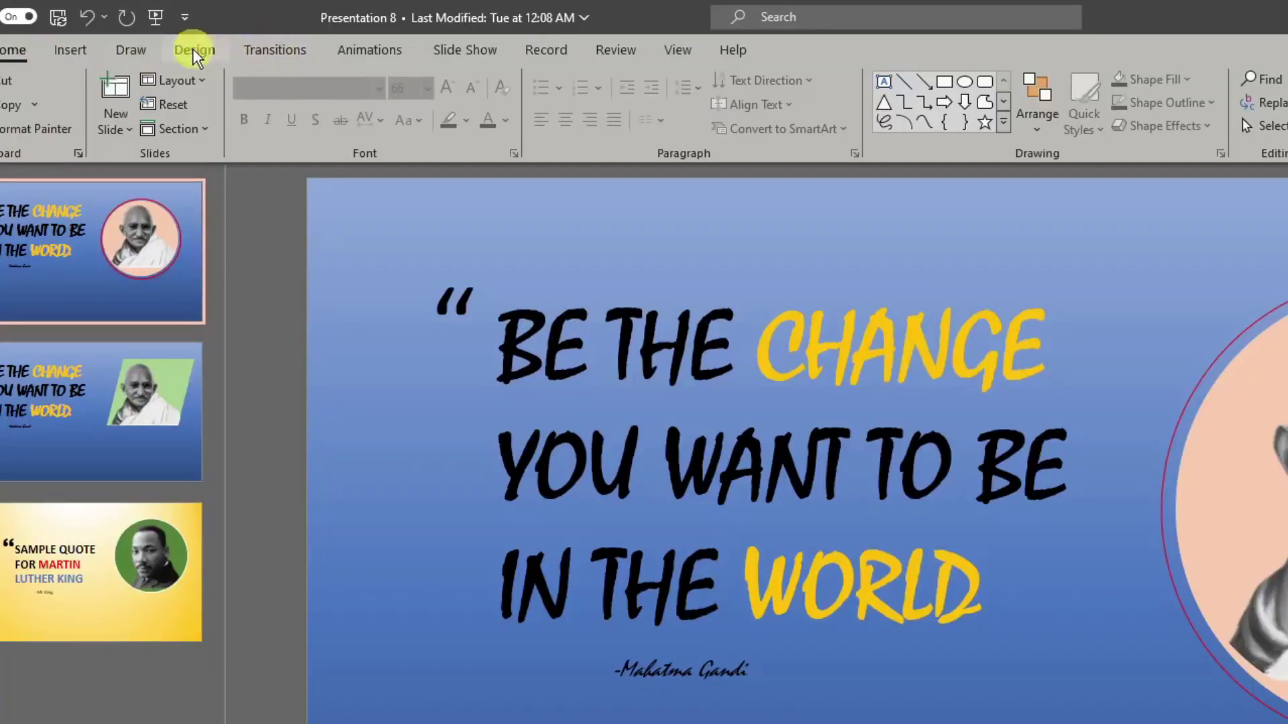
Apply the Push transition to slides 1, 2 and 3.
left_click(265, 47)
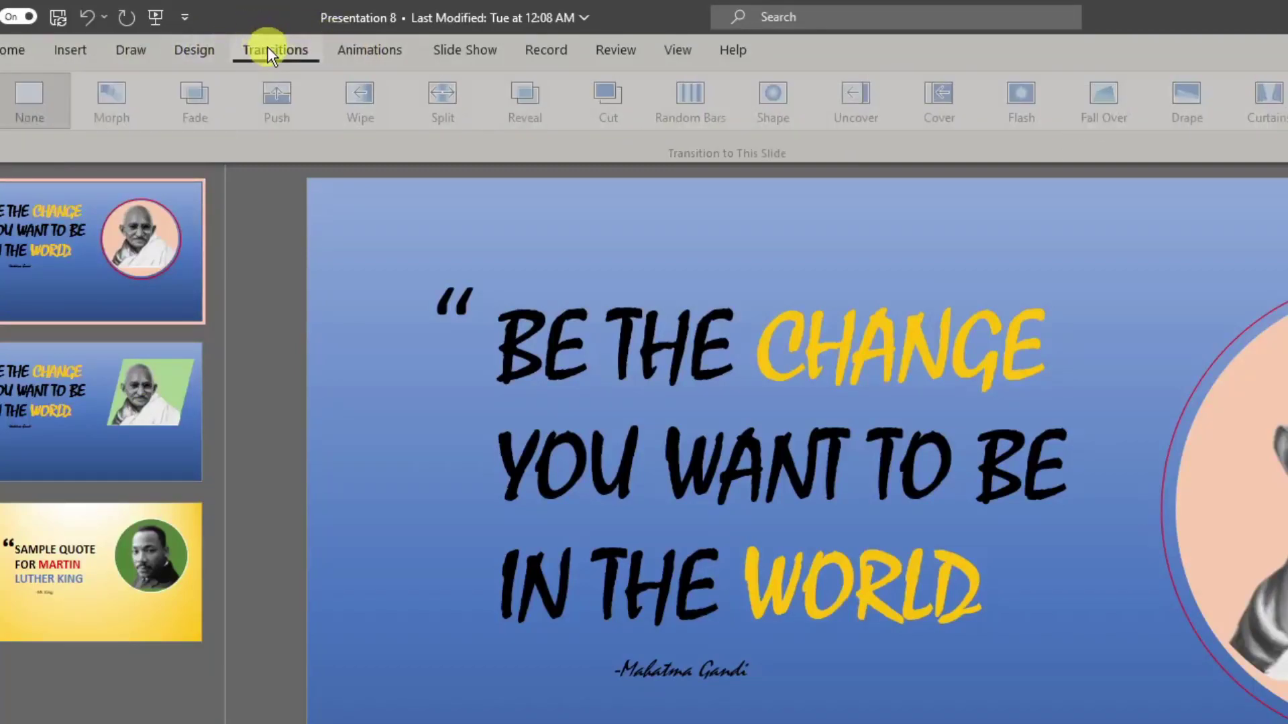
left_click(1282, 101)
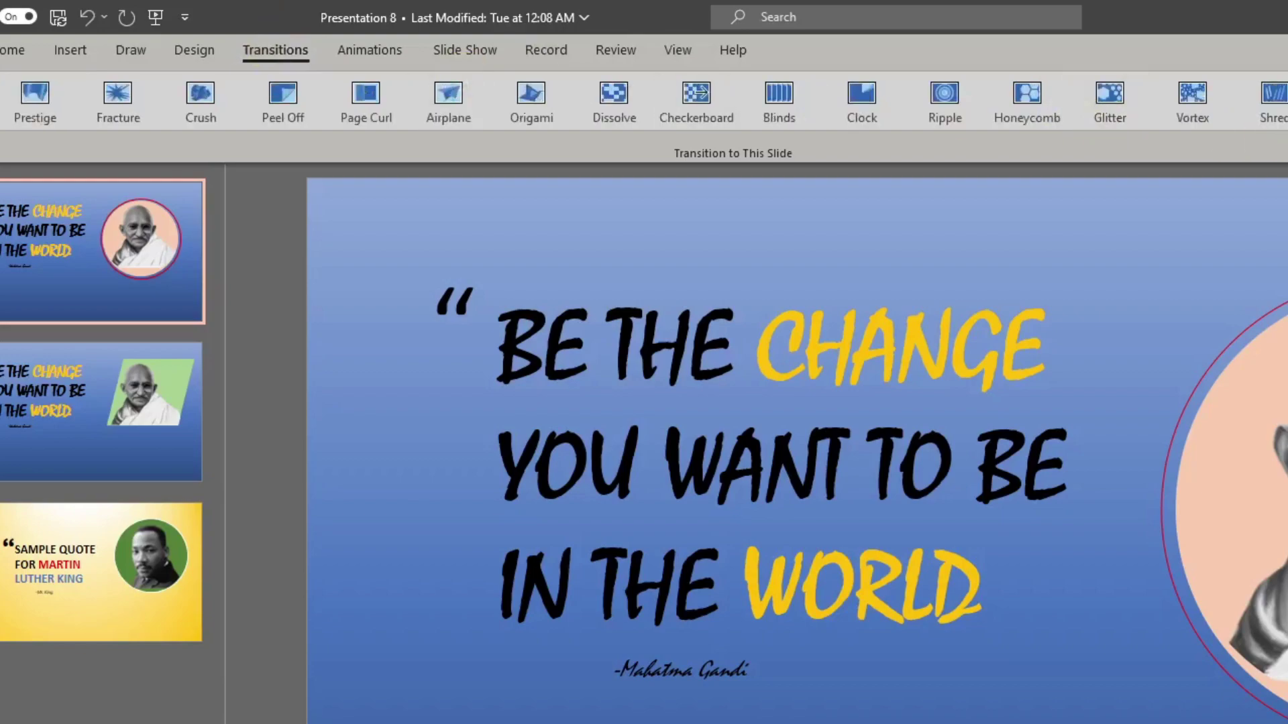
left_click(1282, 101)
left_click(1282, 84)
left_click(1282, 84)
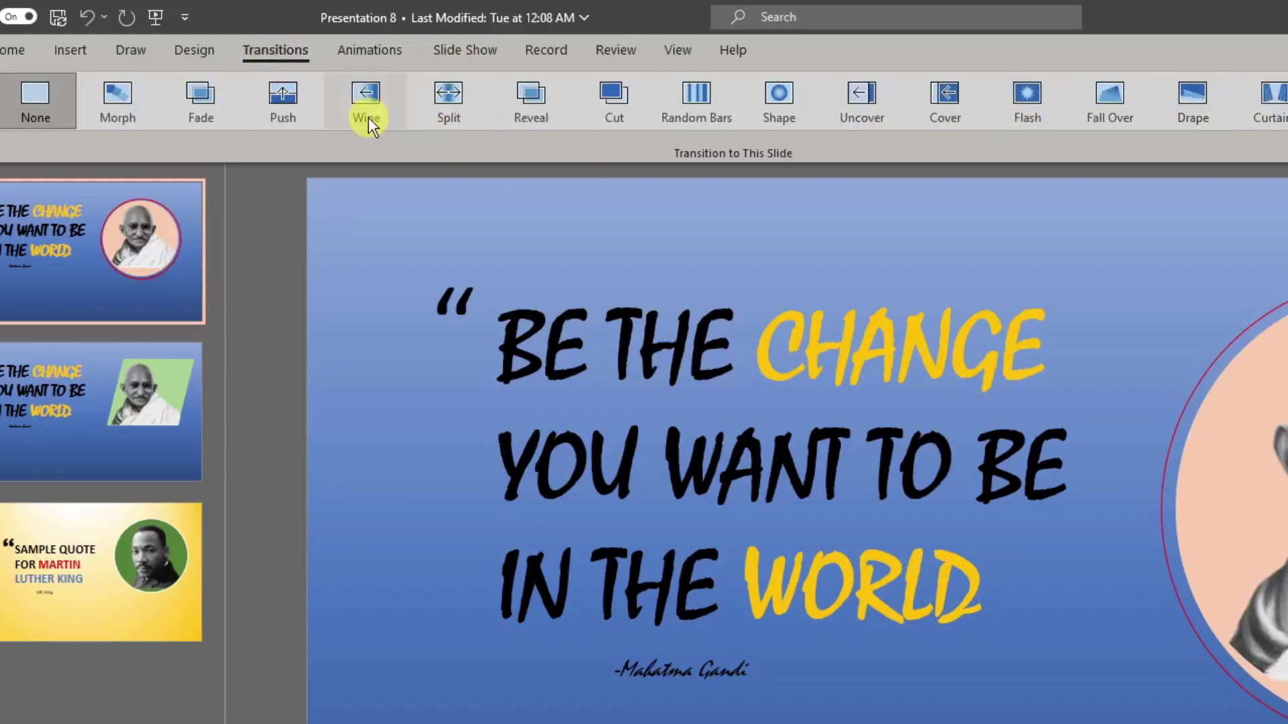
left_click(277, 93)
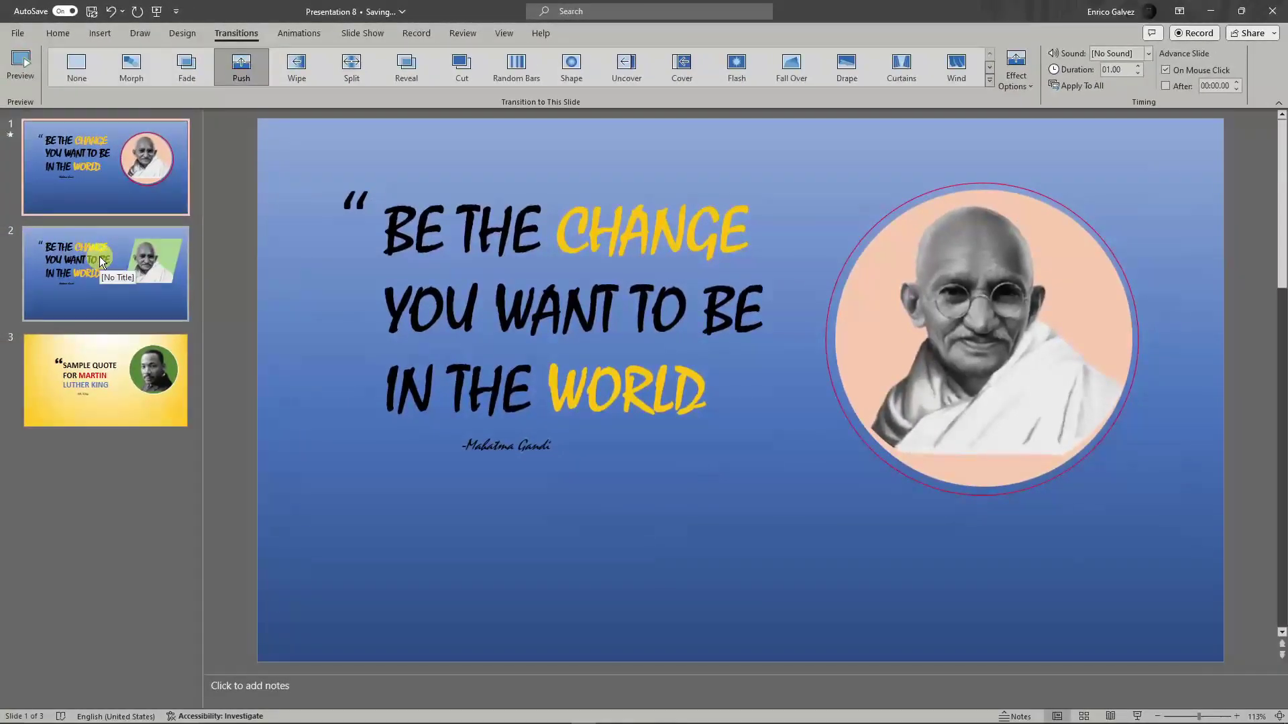
left_click(87, 299)
left_click(255, 79)
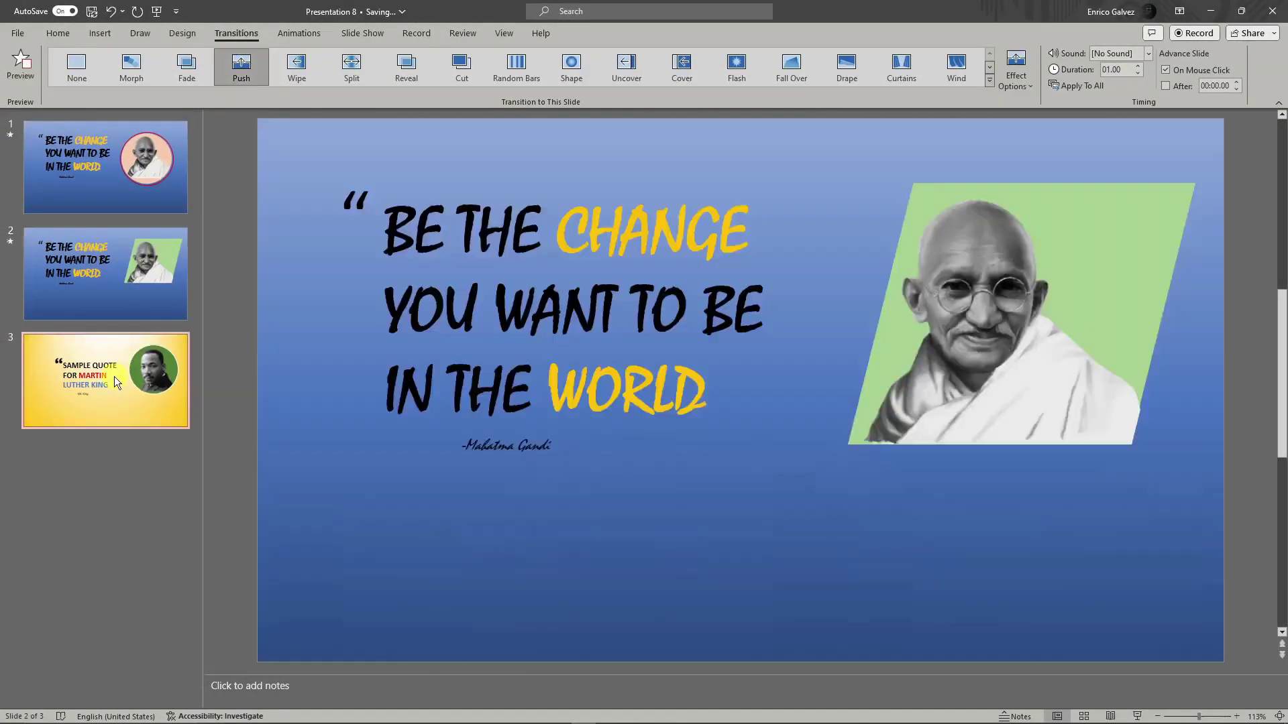
left_click(114, 377)
left_click(252, 59)
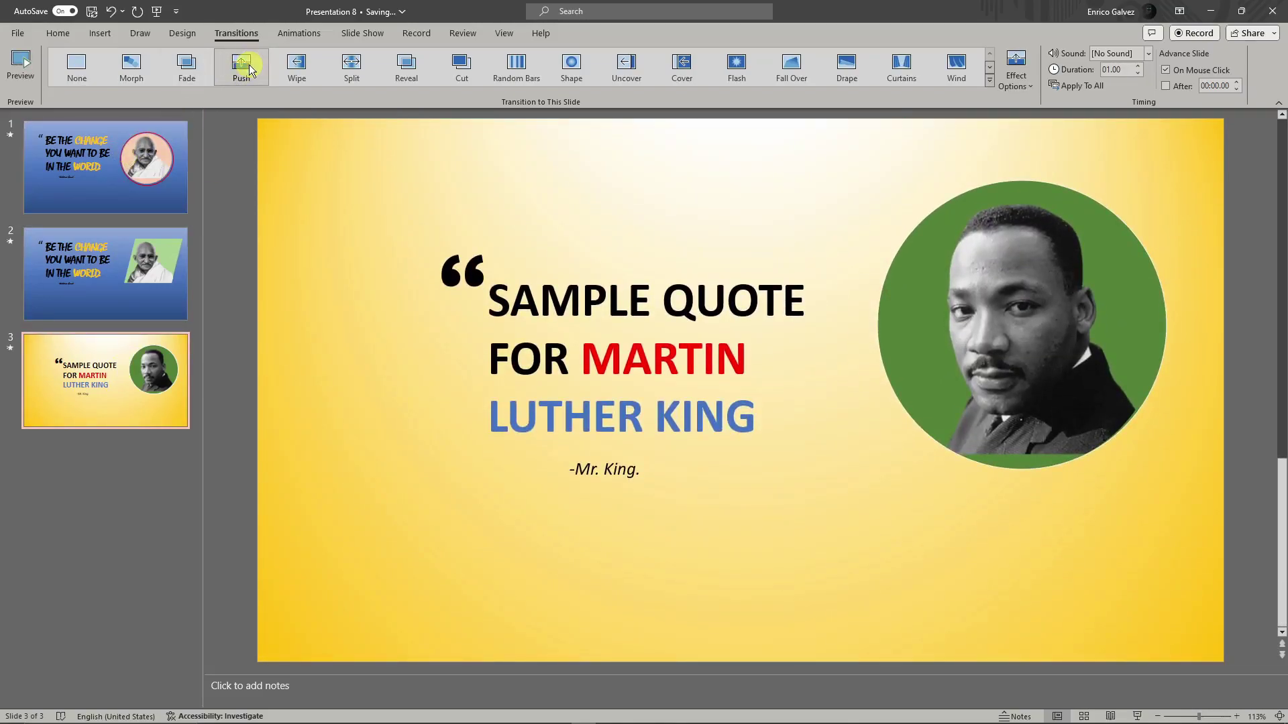
Change slide 2's transition to Uncover and adjust its duration around 01.00.
left_click(126, 171)
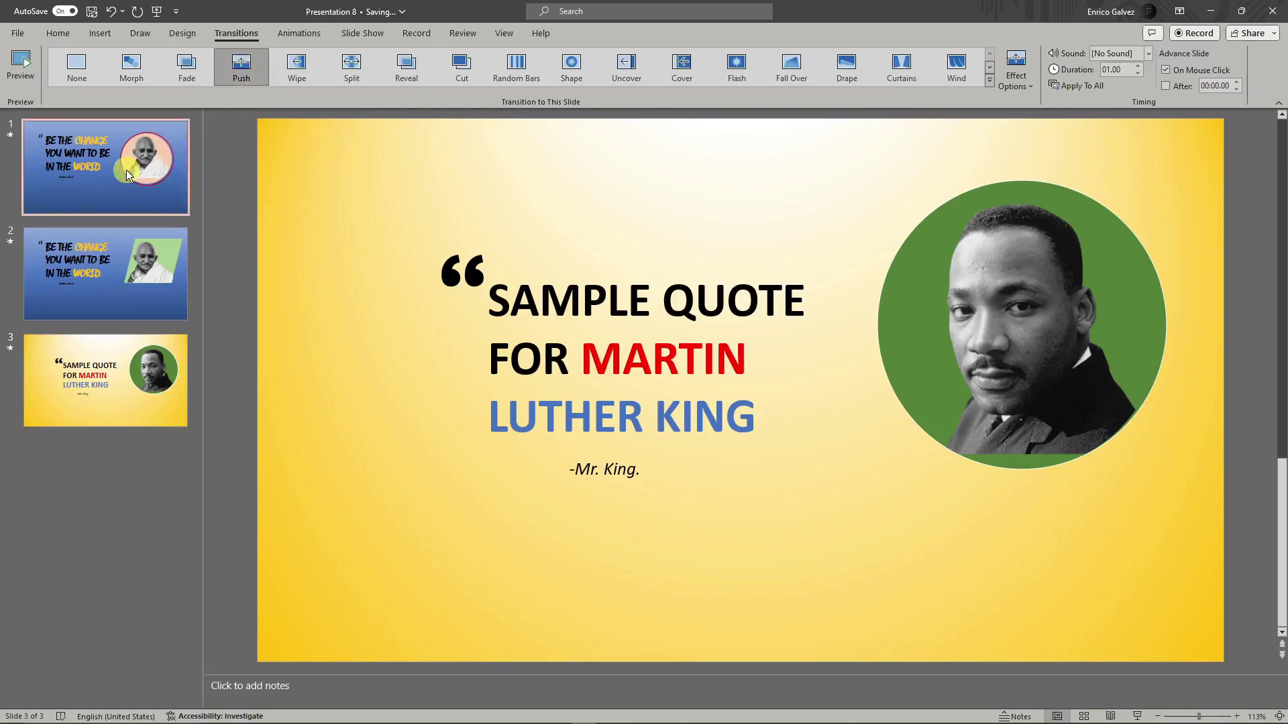
left_click(135, 264)
left_click(151, 143)
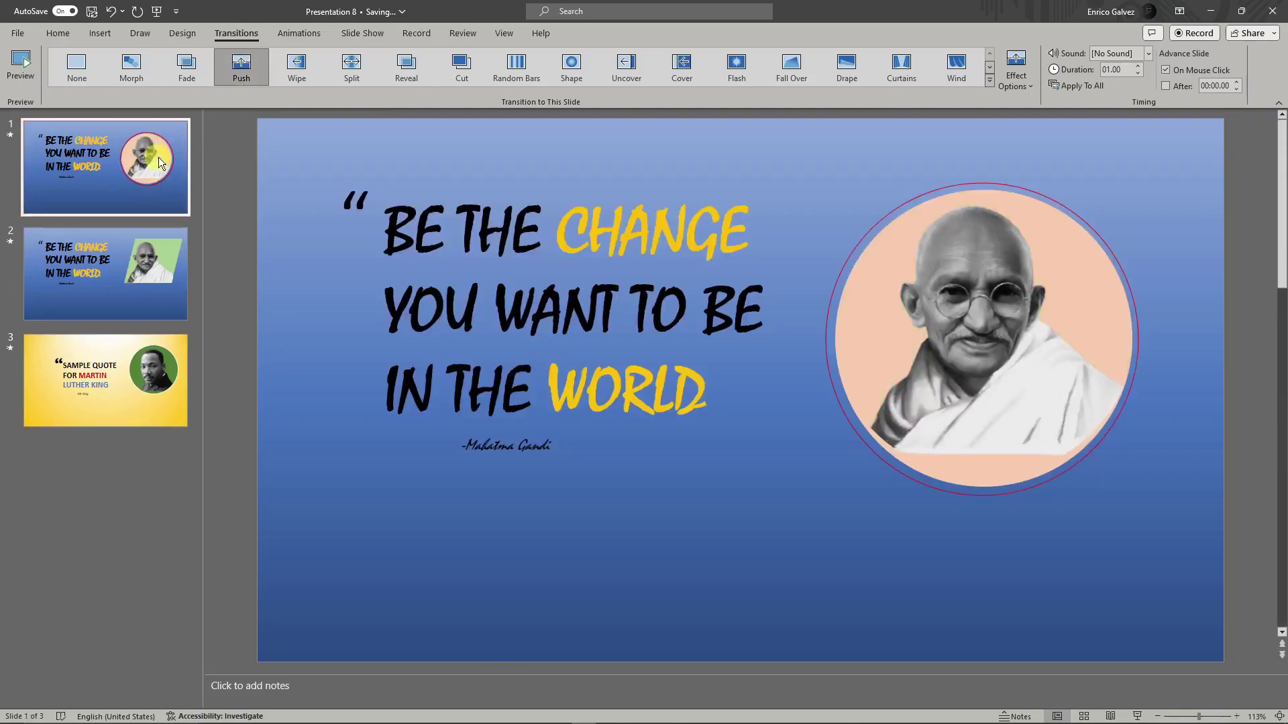
left_click(129, 270)
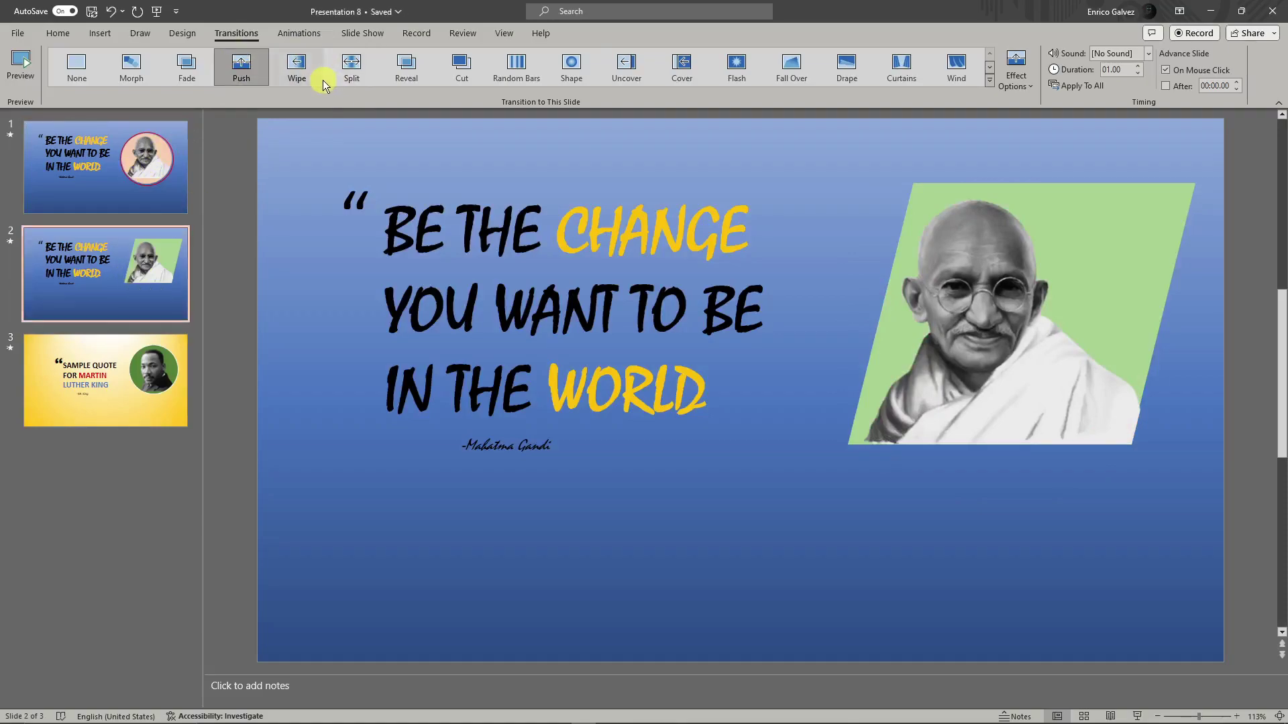
left_click(635, 68)
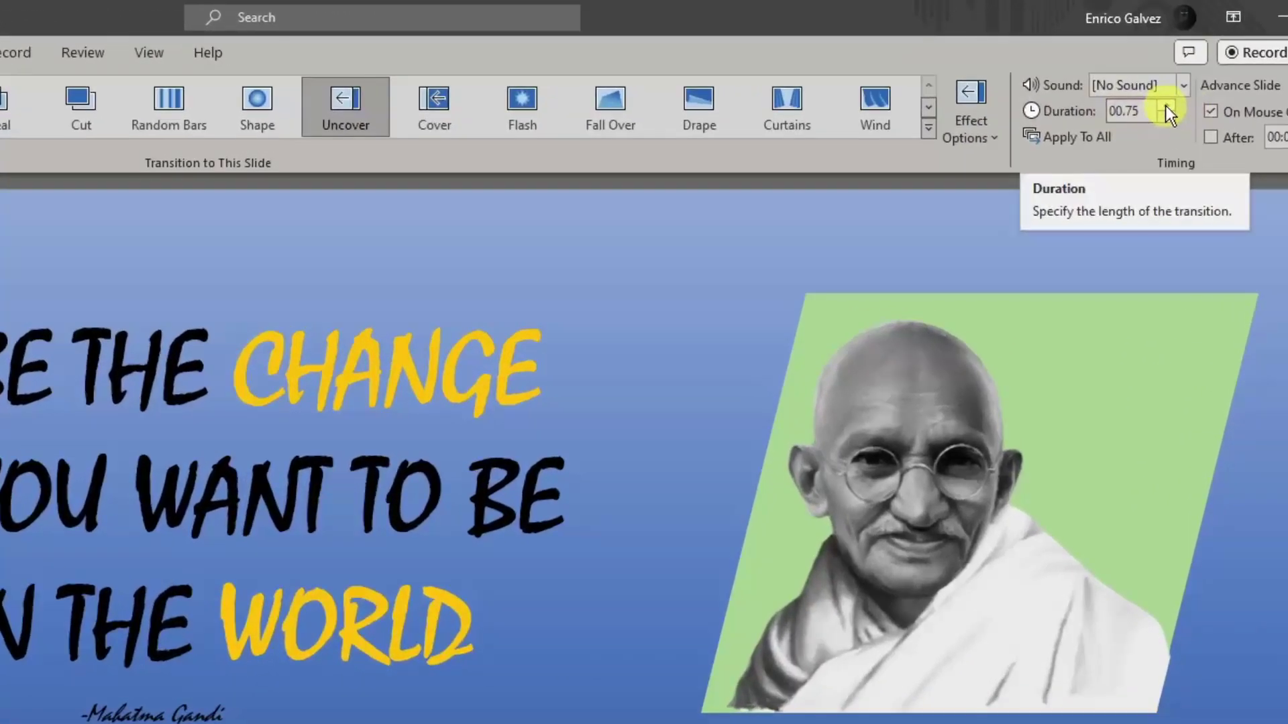
left_click(1167, 106)
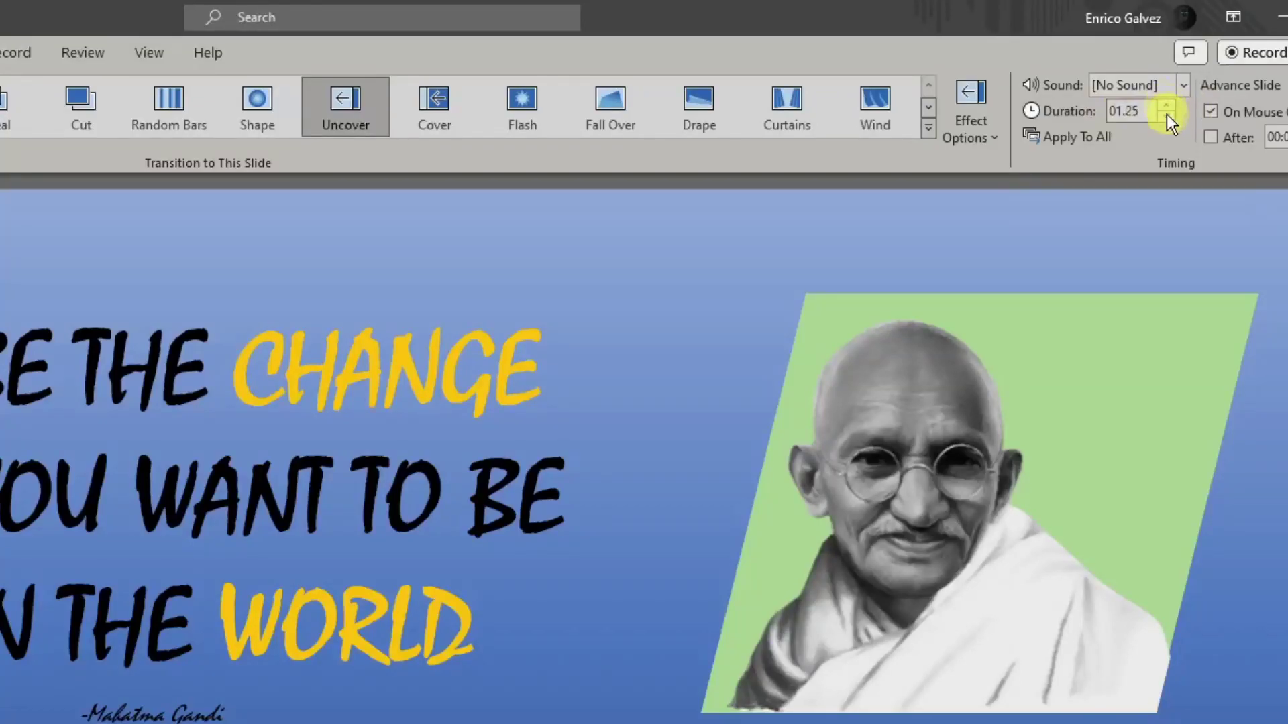
left_click(1167, 116)
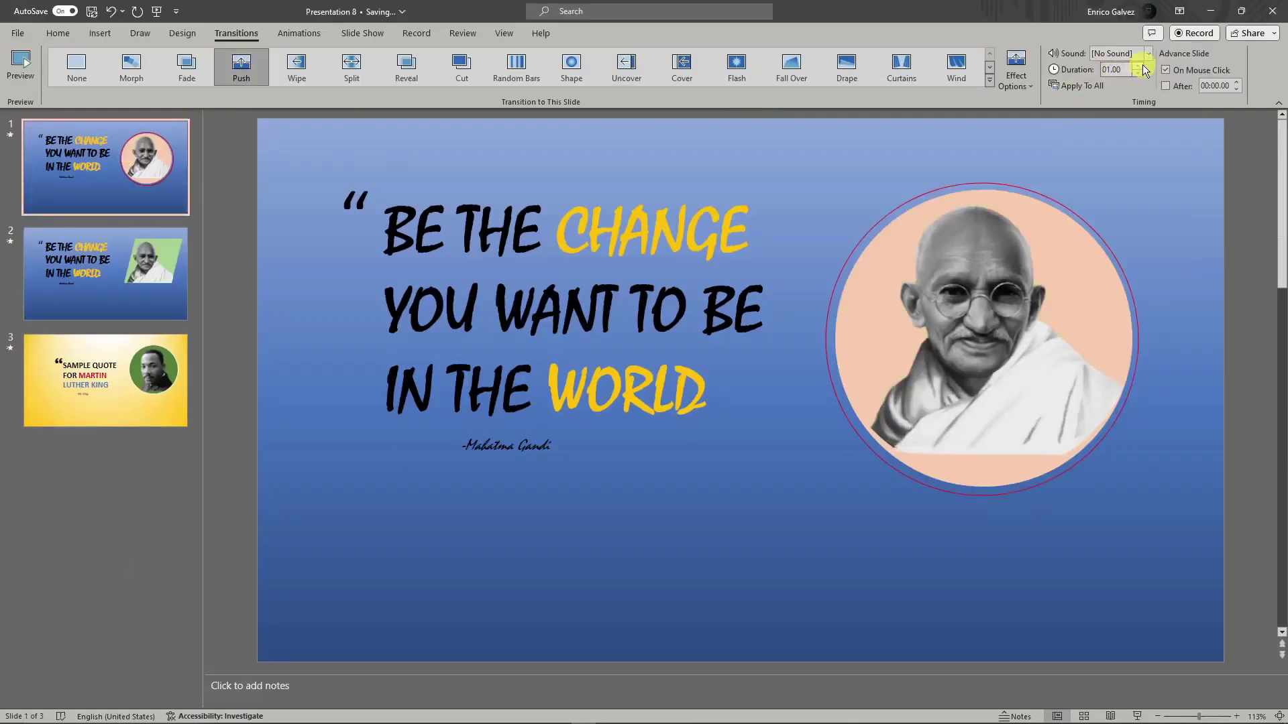
left_click(142, 384)
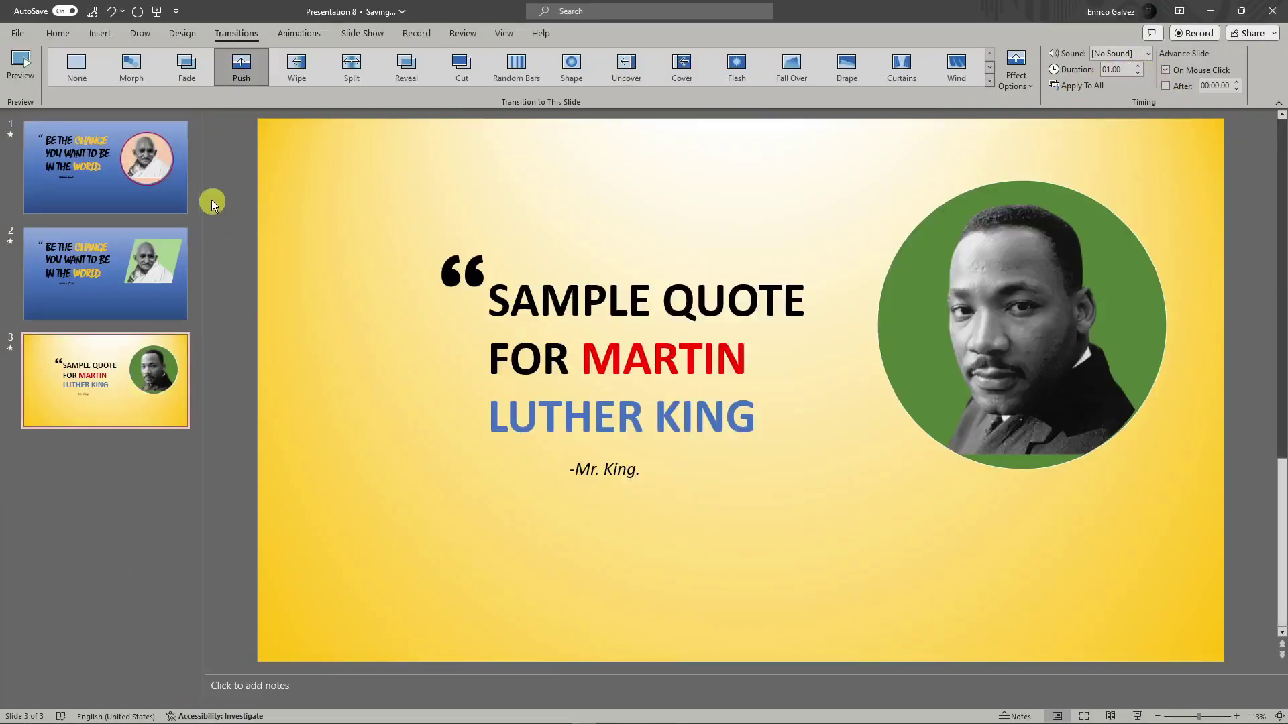
left_click(187, 176)
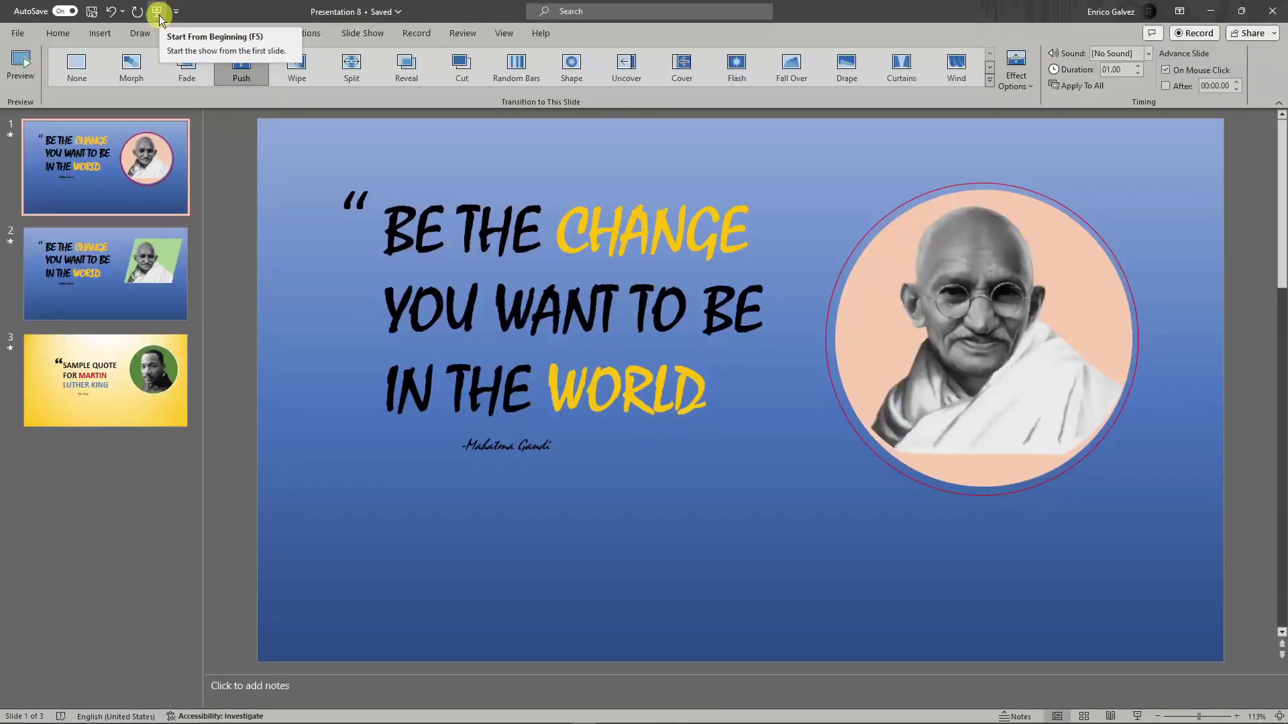
Run the slide show from the first slide, advancing to the parallelogram Gandhi and MLK slides.
left_click(158, 13)
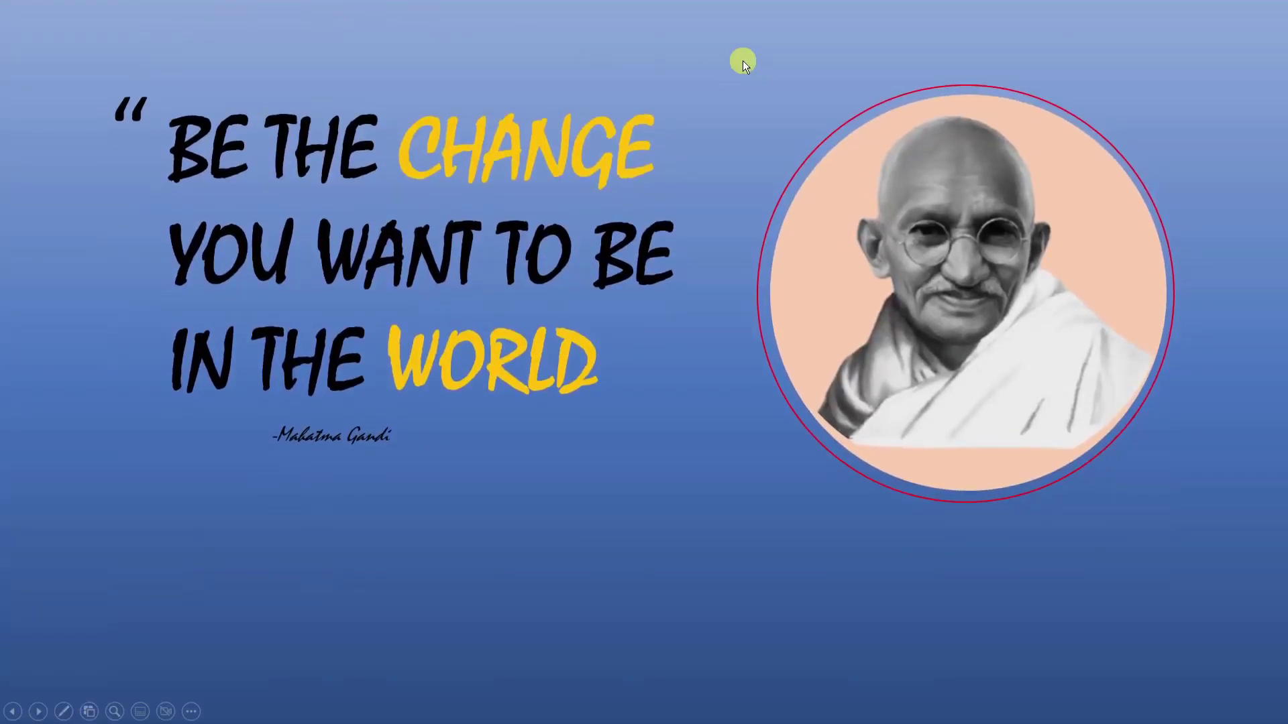
left_click(391, 452)
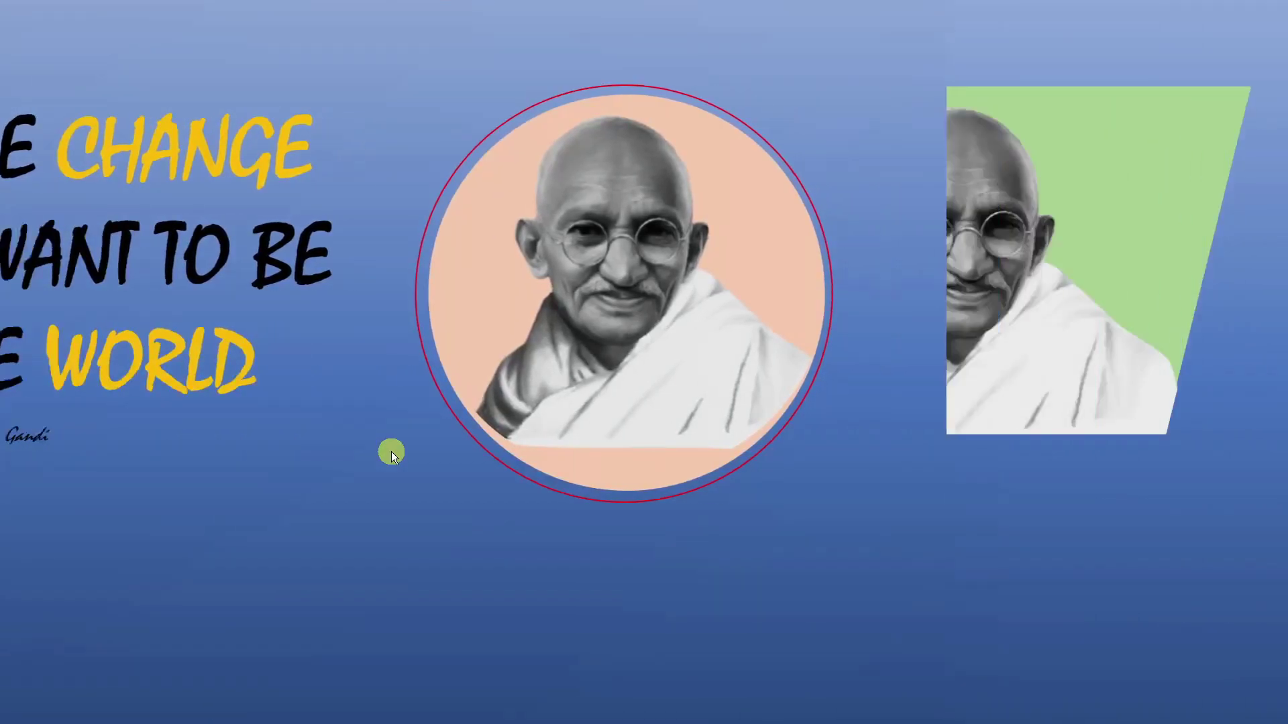
left_click(392, 451)
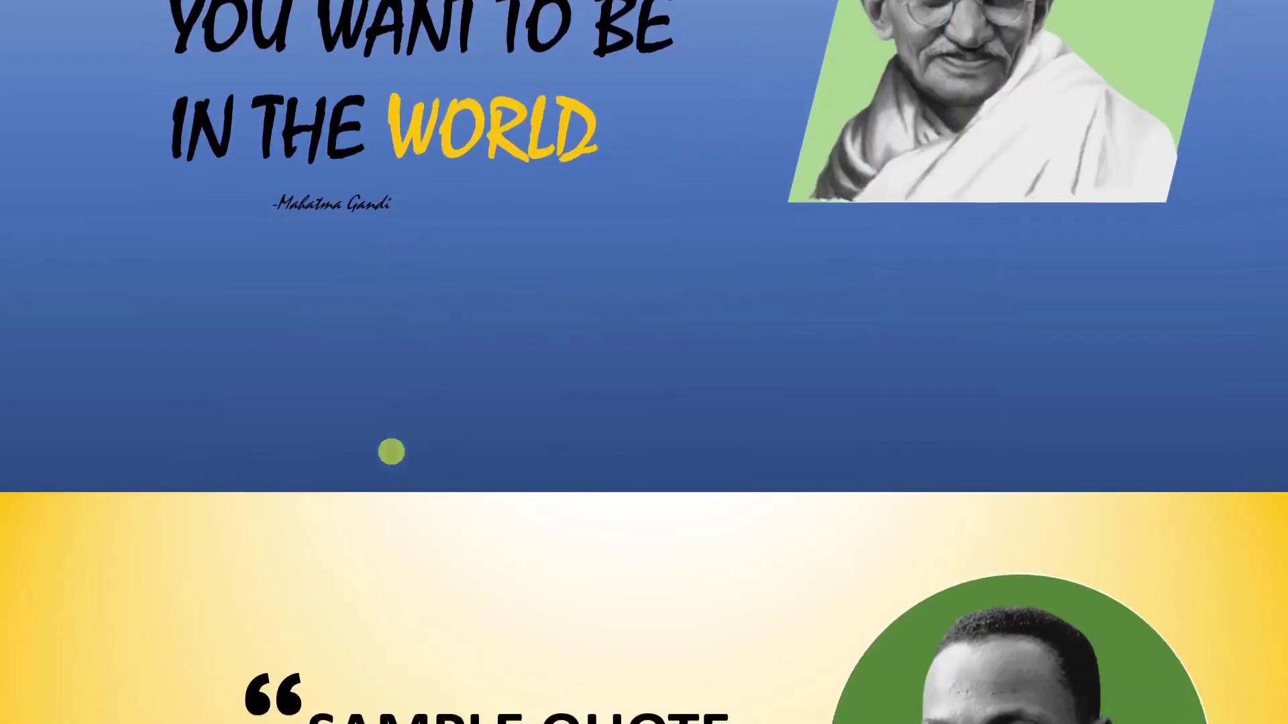
Move back and forth through the three quote slides, ending on the green parallelogram Gandhi slide.
scroll(392, 452, "up", 1)
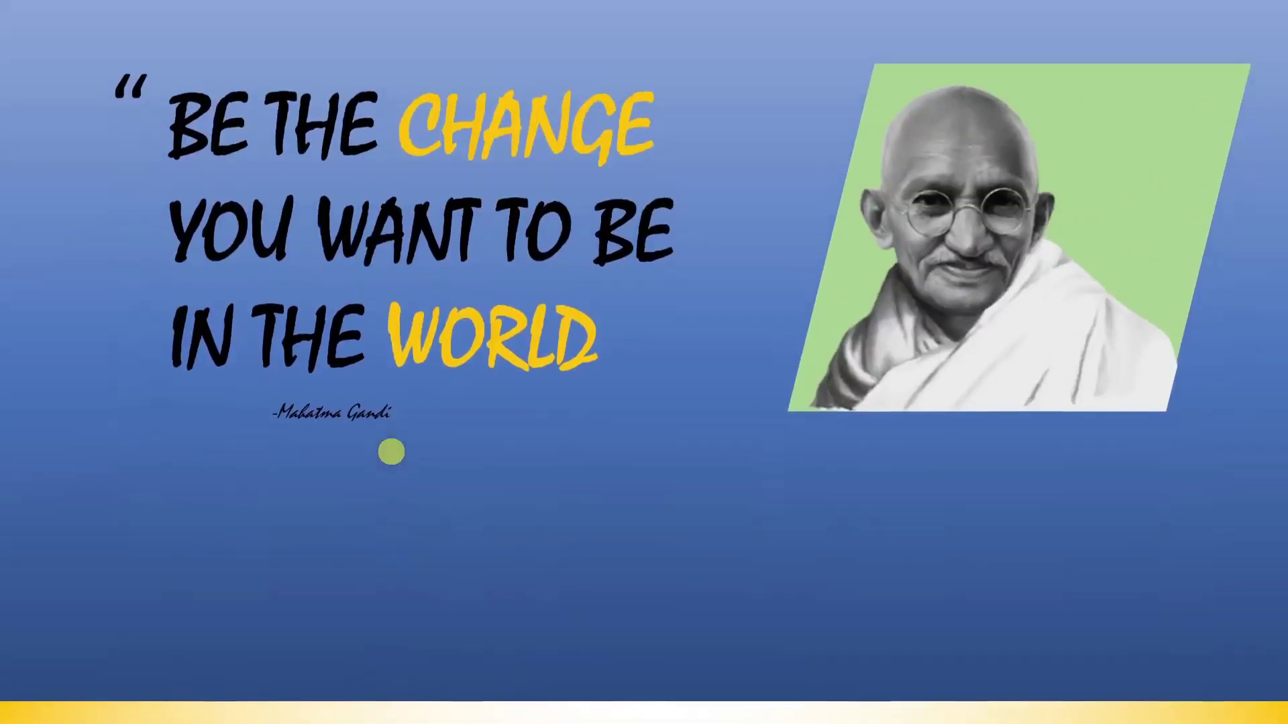
scroll(391, 452, "up", 1)
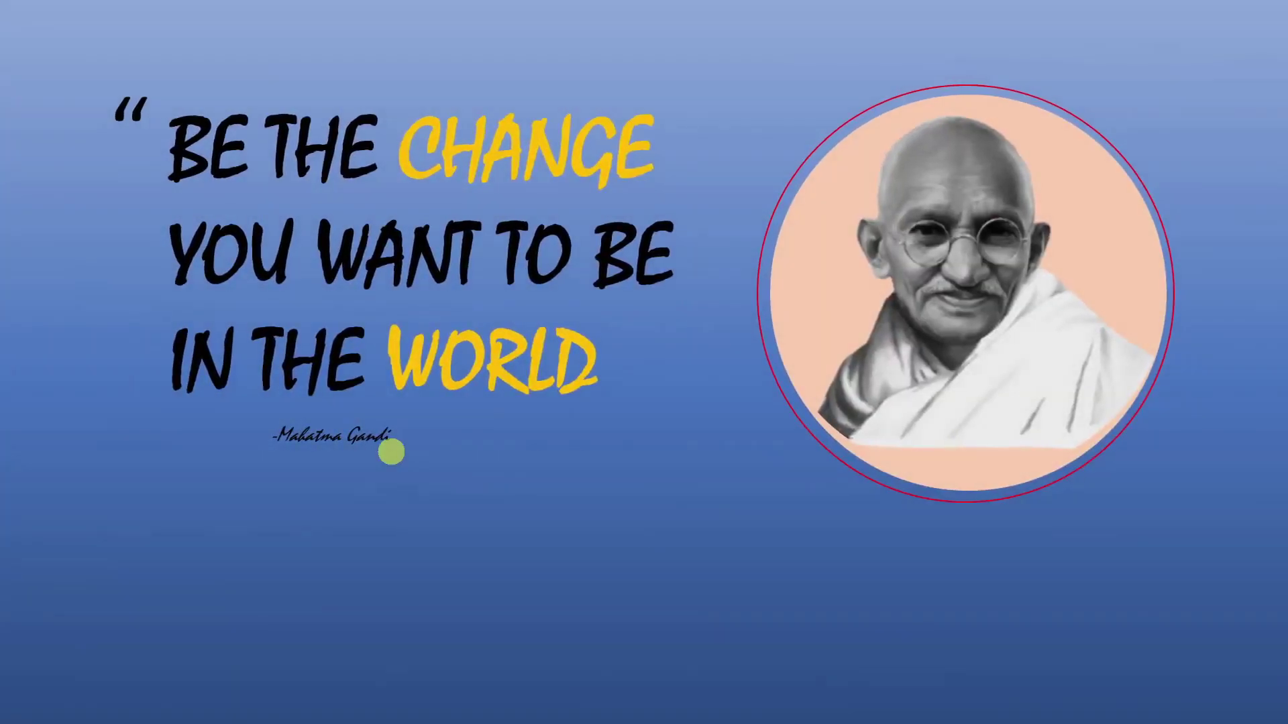
left_click(391, 452)
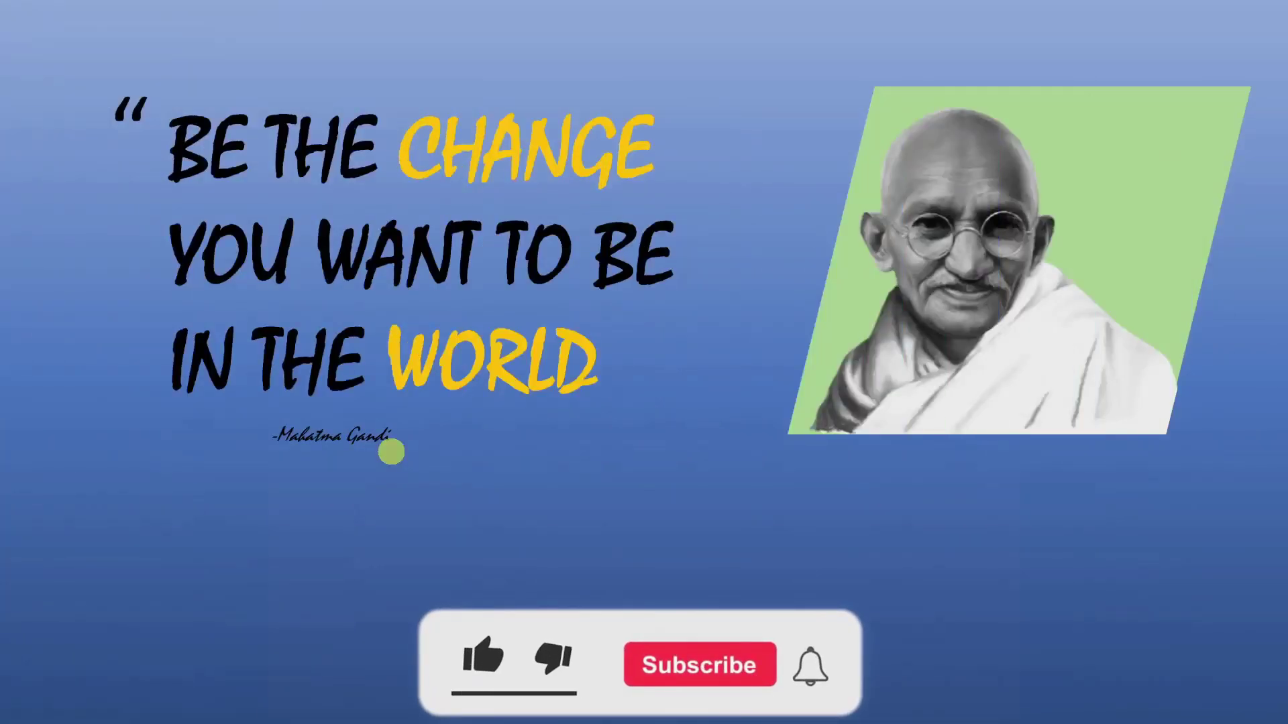
left_click(392, 452)
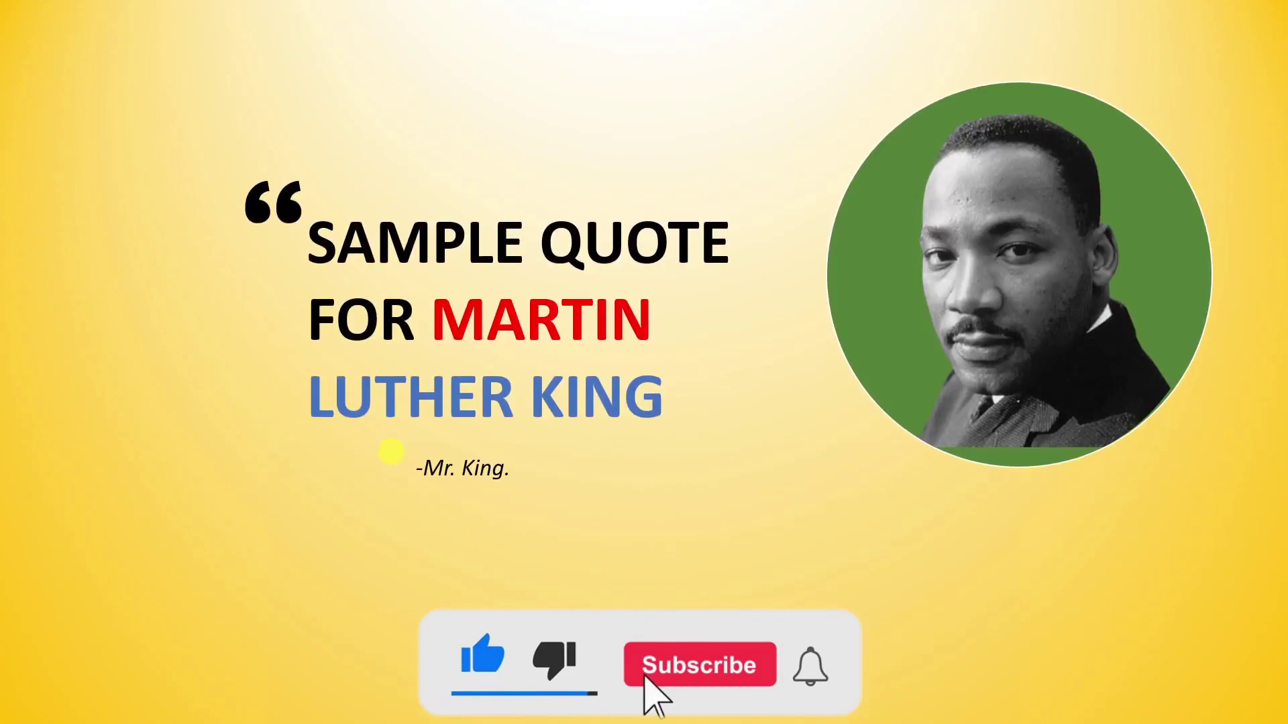
scroll(392, 452, "up", 1)
left_click(392, 452)
scroll(392, 452, "up", 1)
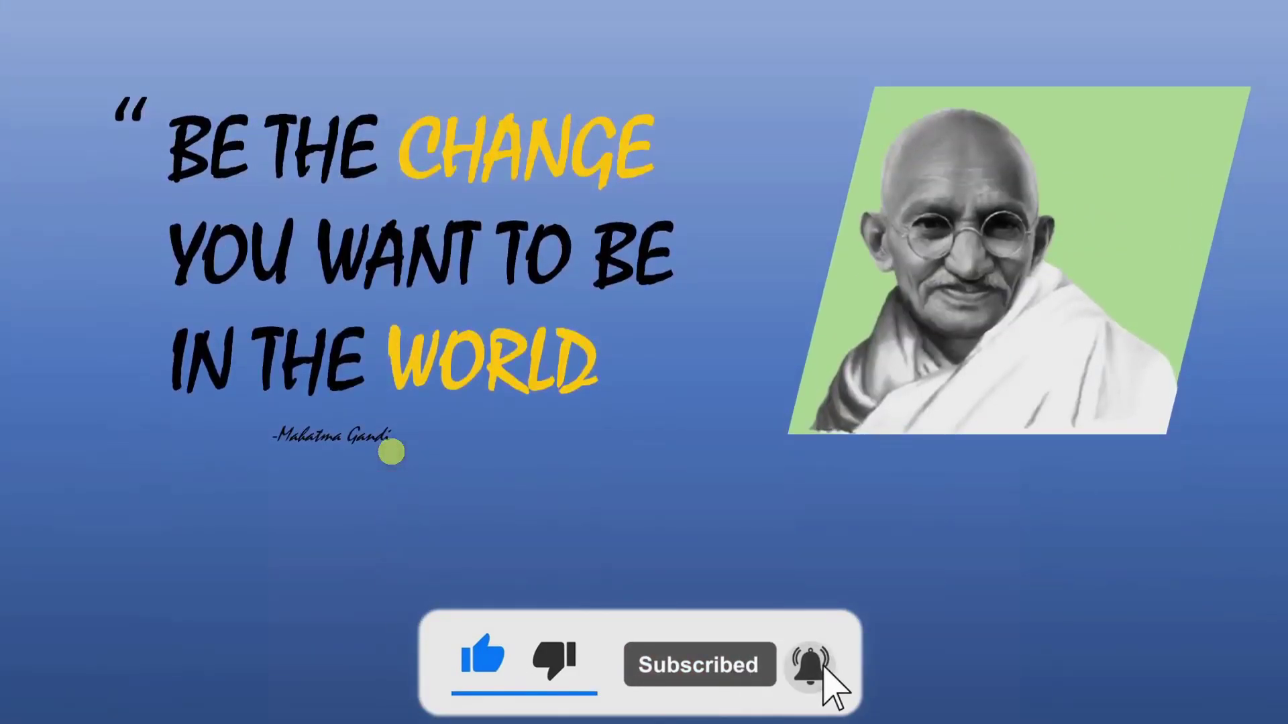